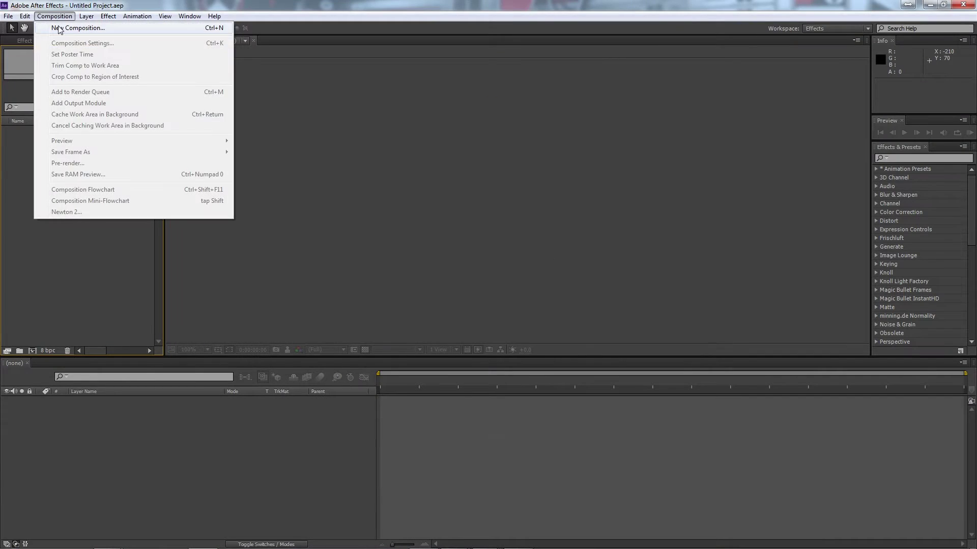
Create a new composition with the HDTV 1080 25 preset and a 0:00:30:00 duration.
click(64, 27)
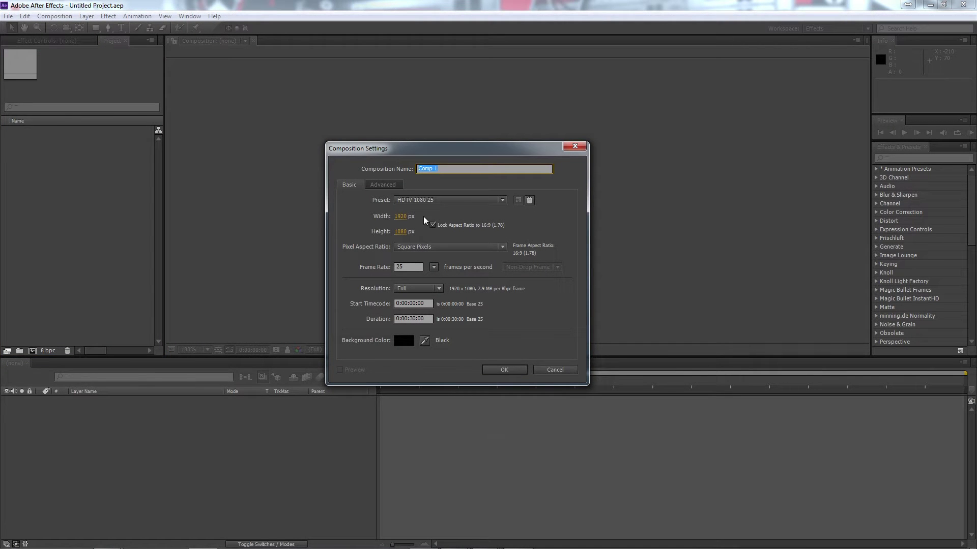
key(ctrl)
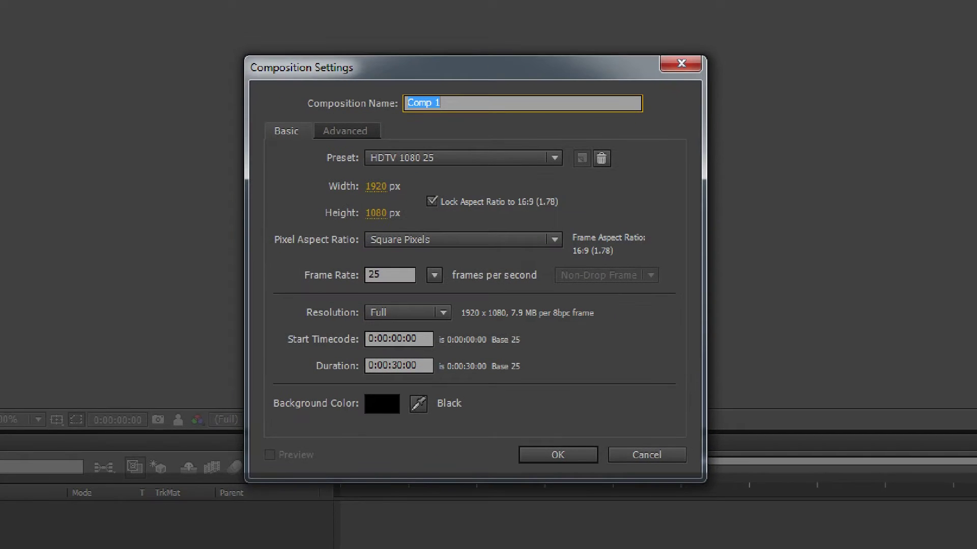
key(ctrl)
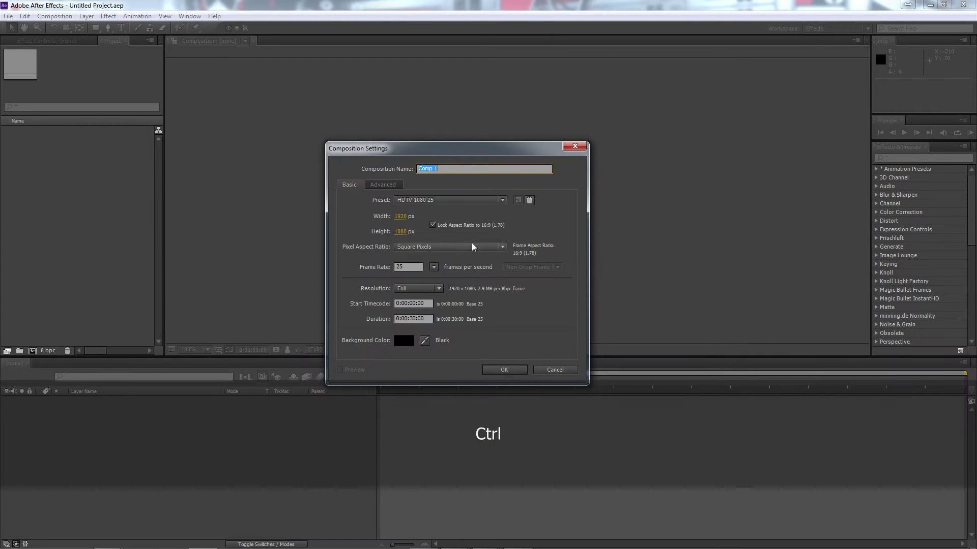
click(409, 318)
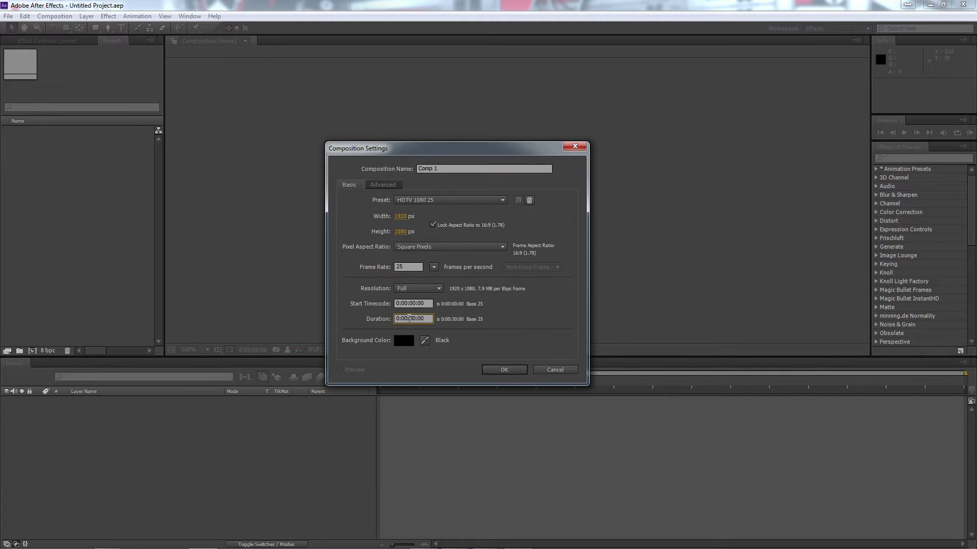
click(503, 369)
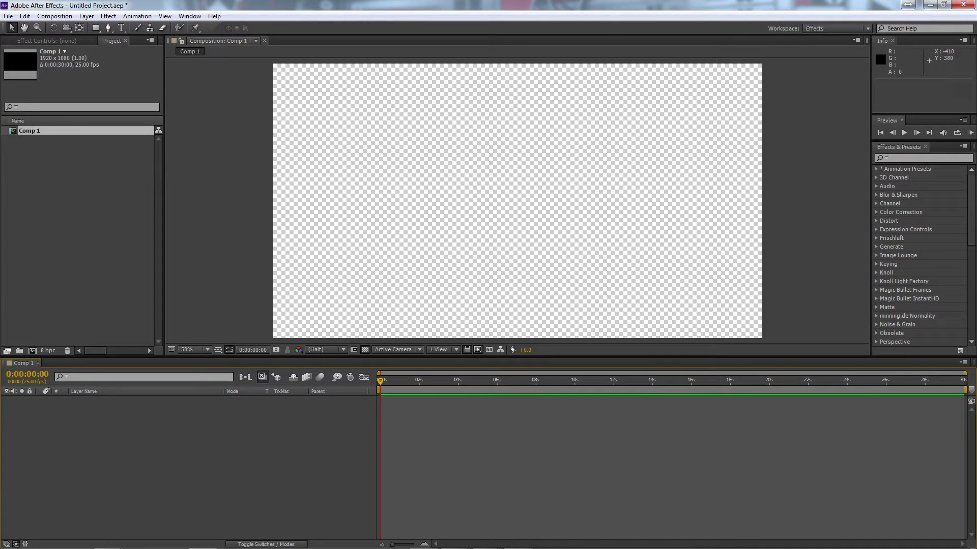
key(alt+Tab)
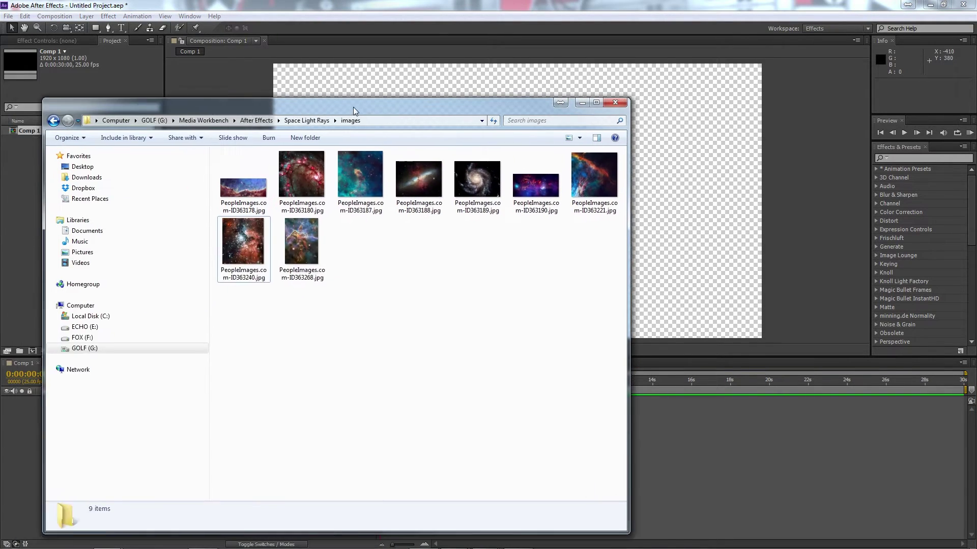
drag(353, 107, 401, 106)
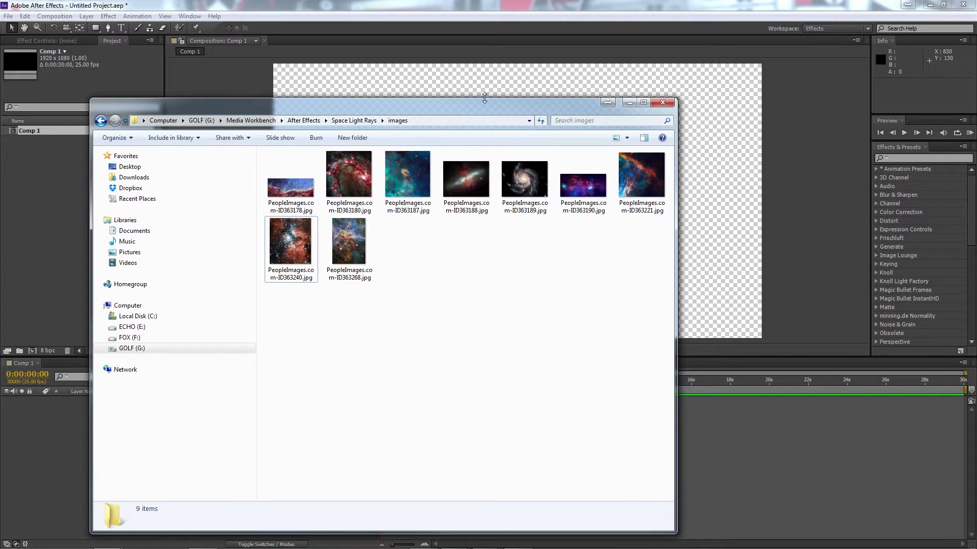
click(629, 102)
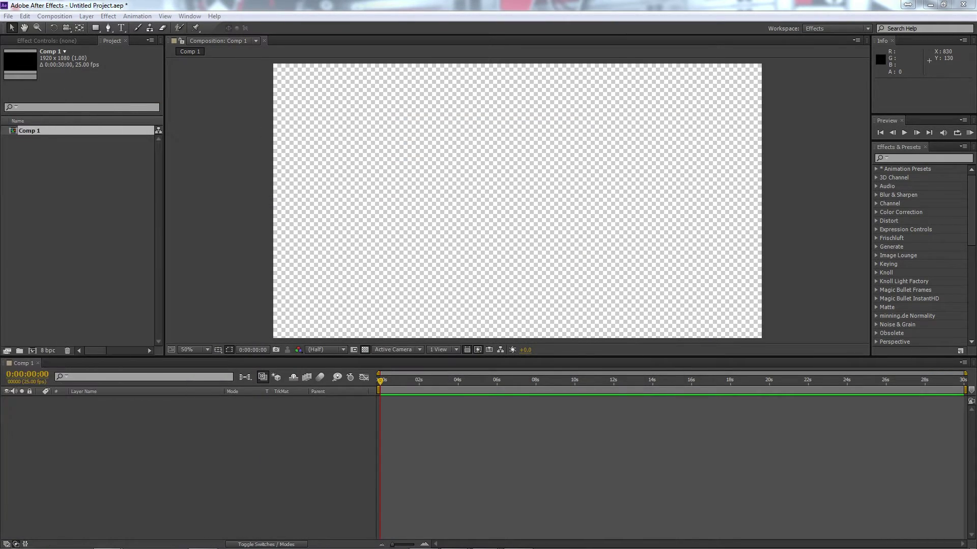
key(alt+Tab)
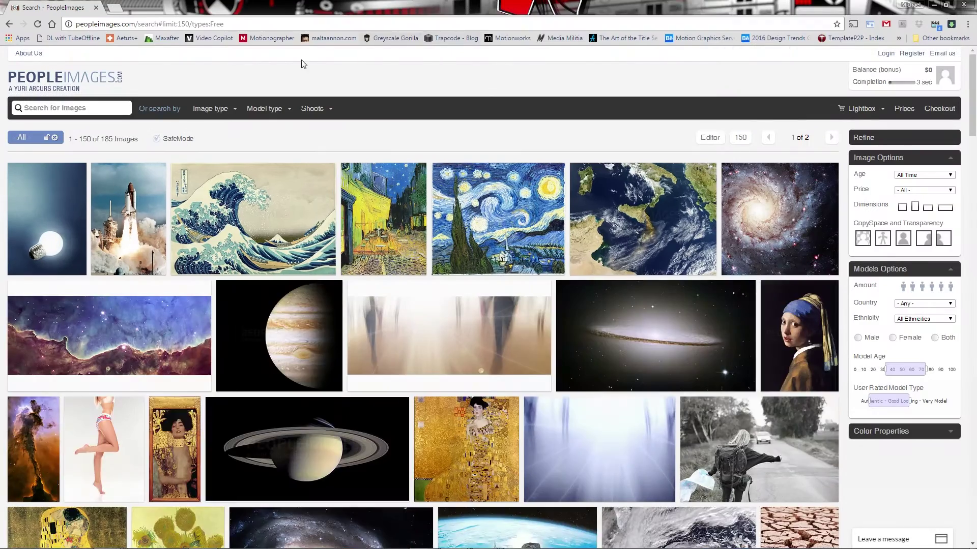
drag(226, 26, 68, 24)
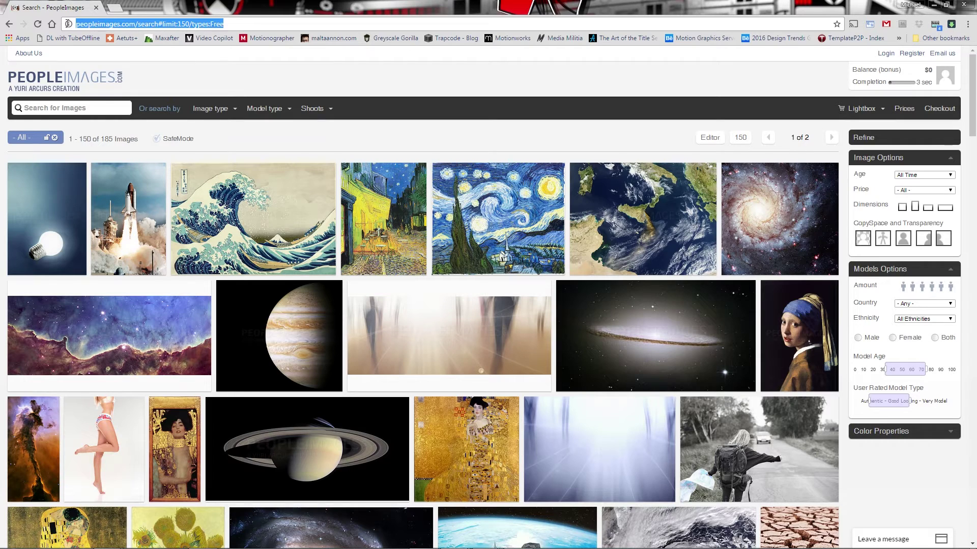
click(263, 24)
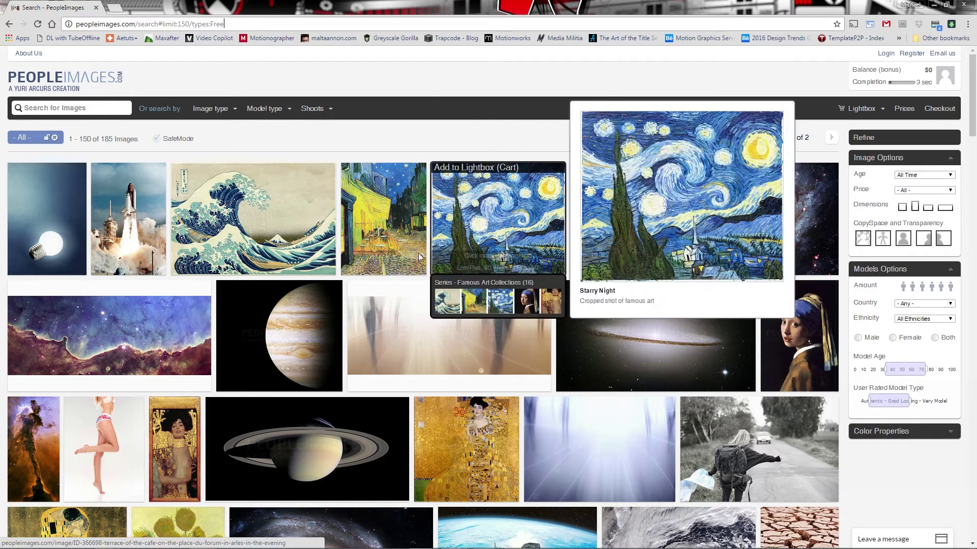
scroll(356, 433, down, 2)
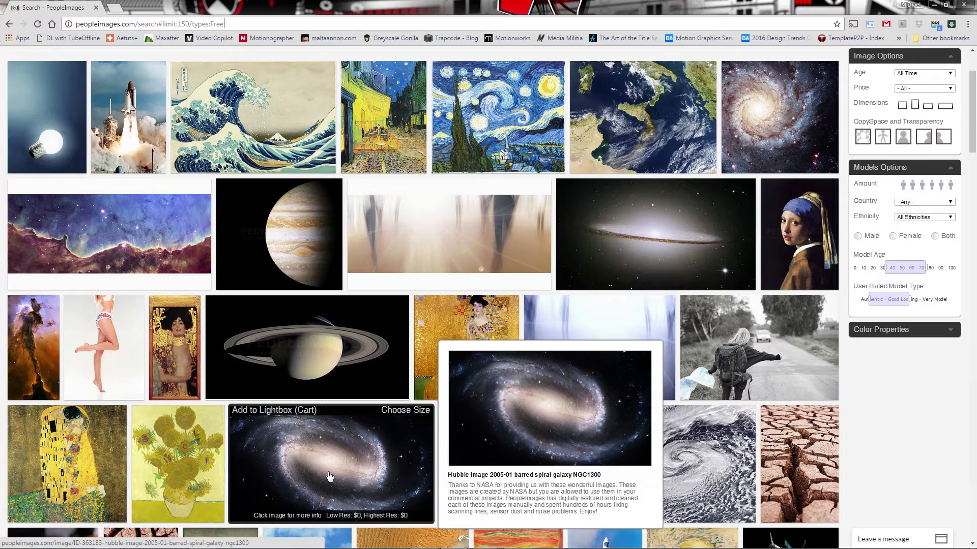
mouse_move(296, 458)
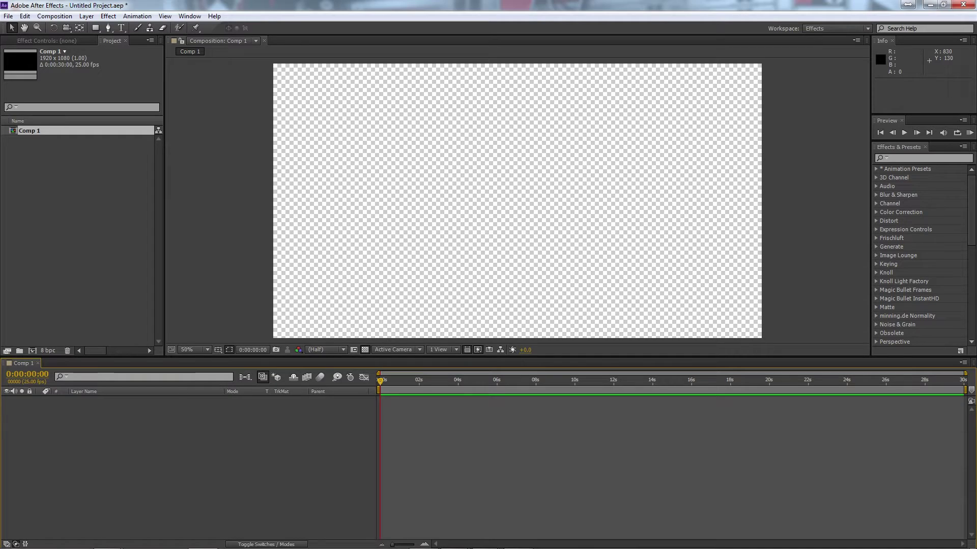
Drag PeopleImages.com-ID363190.jpg and PeopleImages.com-ID363189.jpg from Explorer into the Project panel.
key(alt+Tab)
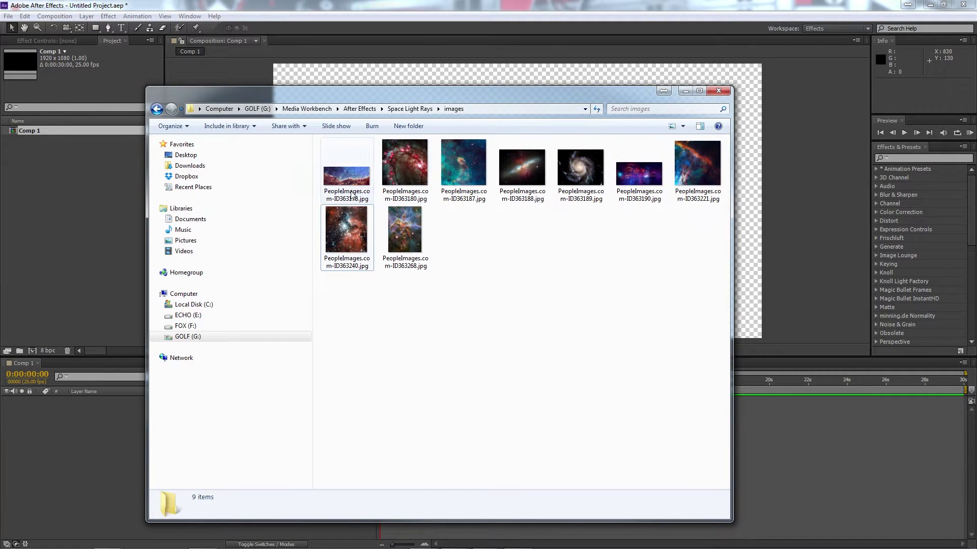
drag(640, 182, 243, 217)
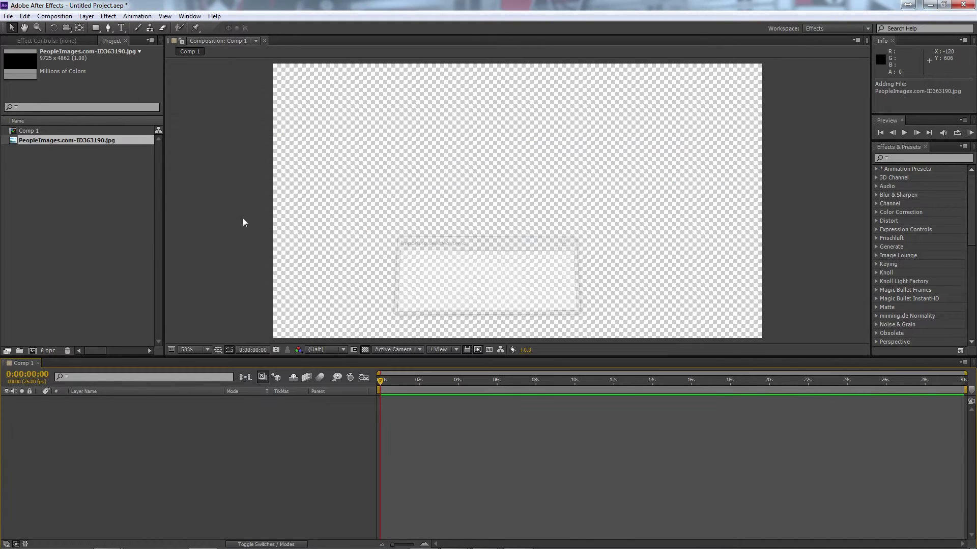
key(alt+Tab)
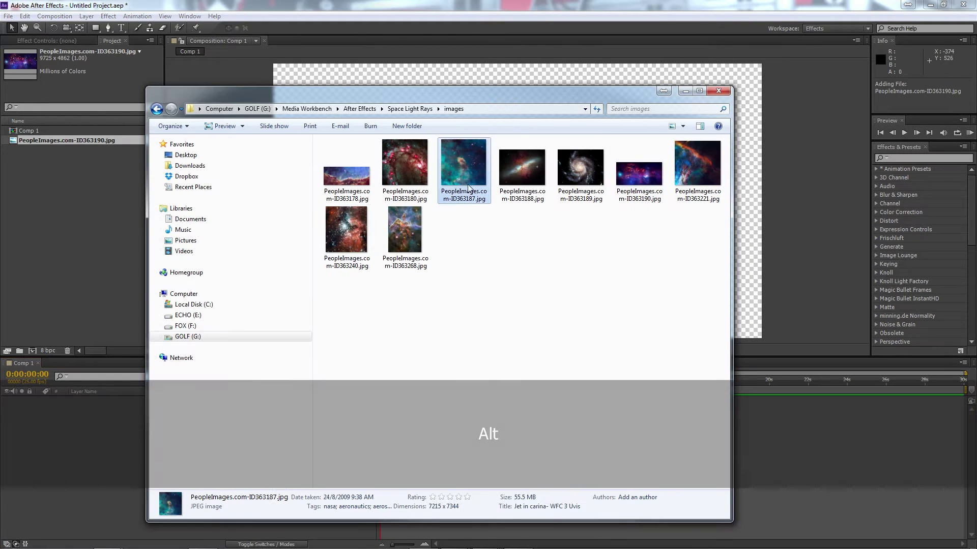
click(345, 178)
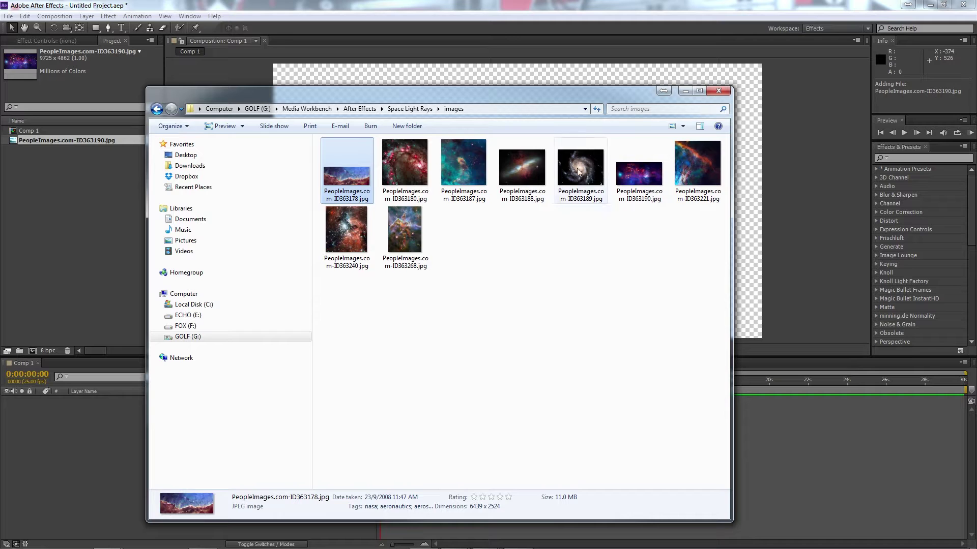
drag(581, 168, 107, 218)
drag(383, 151, 107, 219)
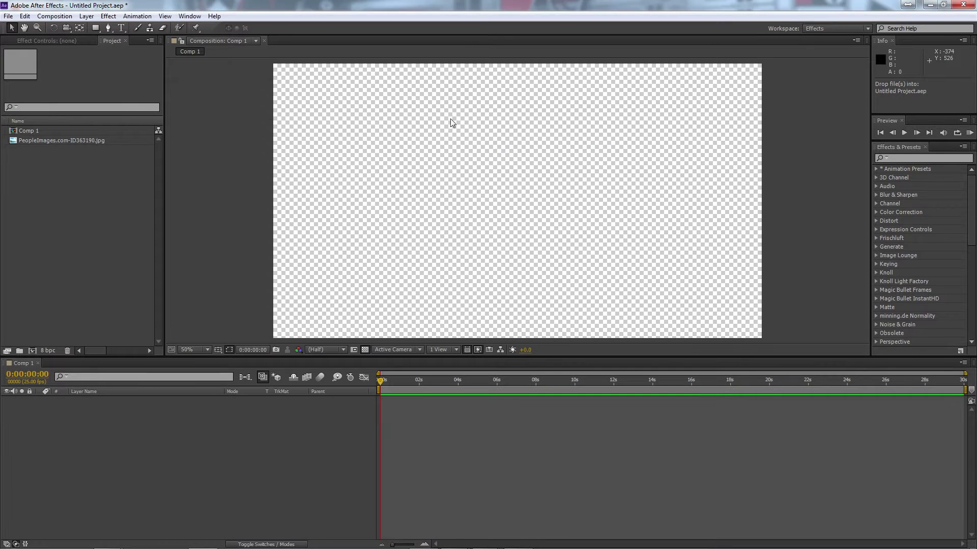
Add PeopleImages.com-ID363190.jpg to Comp 1 as a layer and show its Scale property.
click(60, 151)
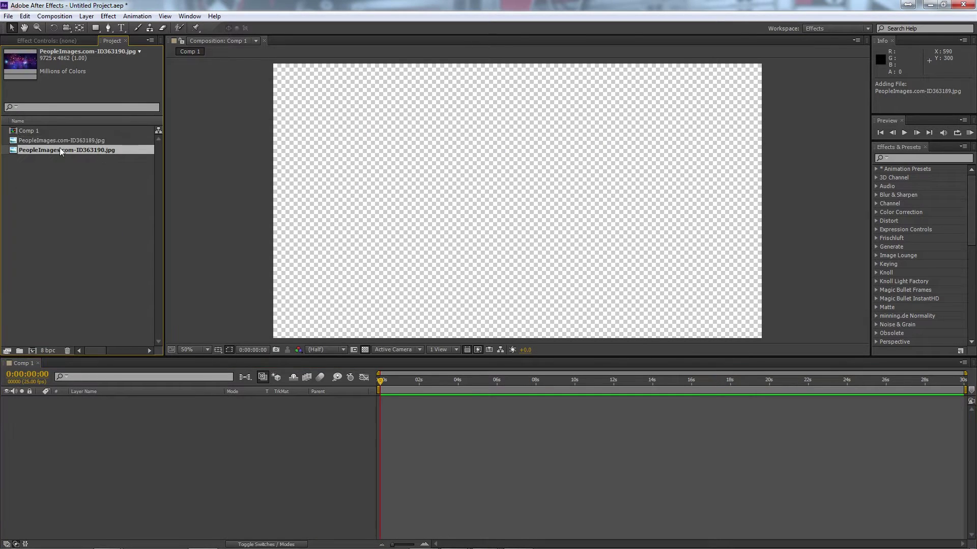
drag(54, 148, 218, 471)
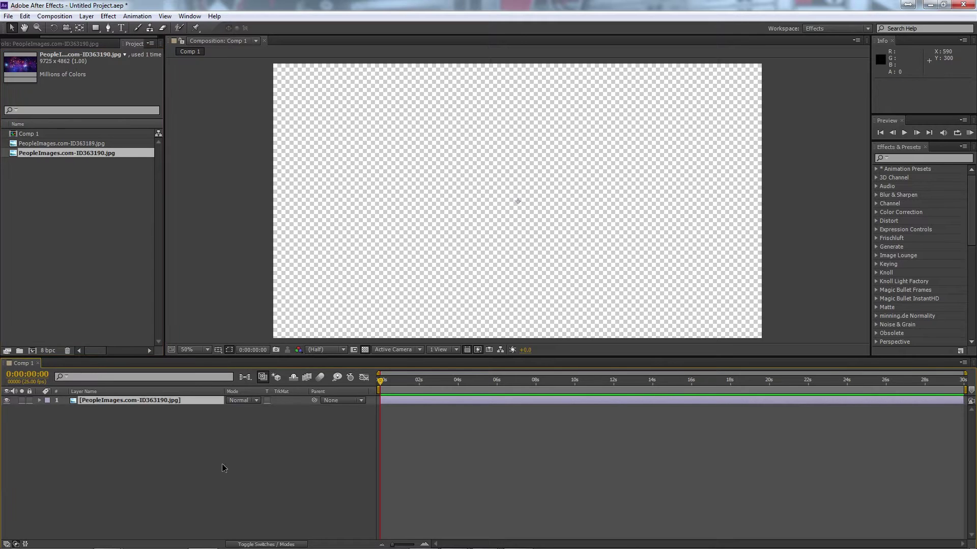
key(comma)
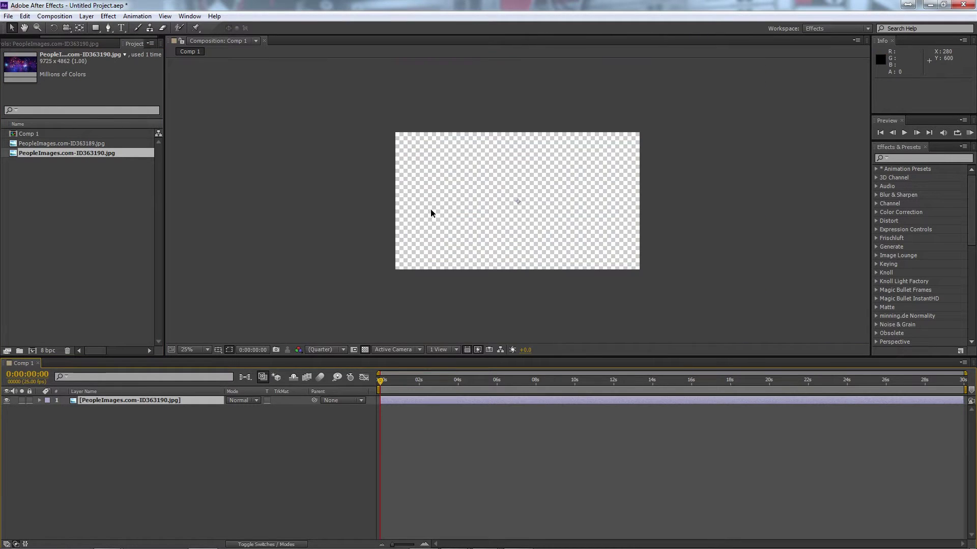
key(comma)
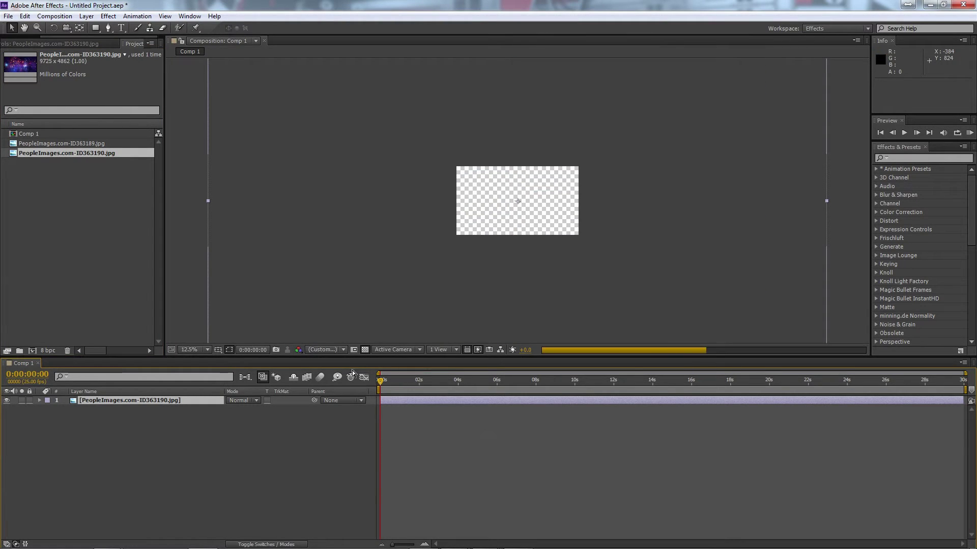
key(comma)
key(s)
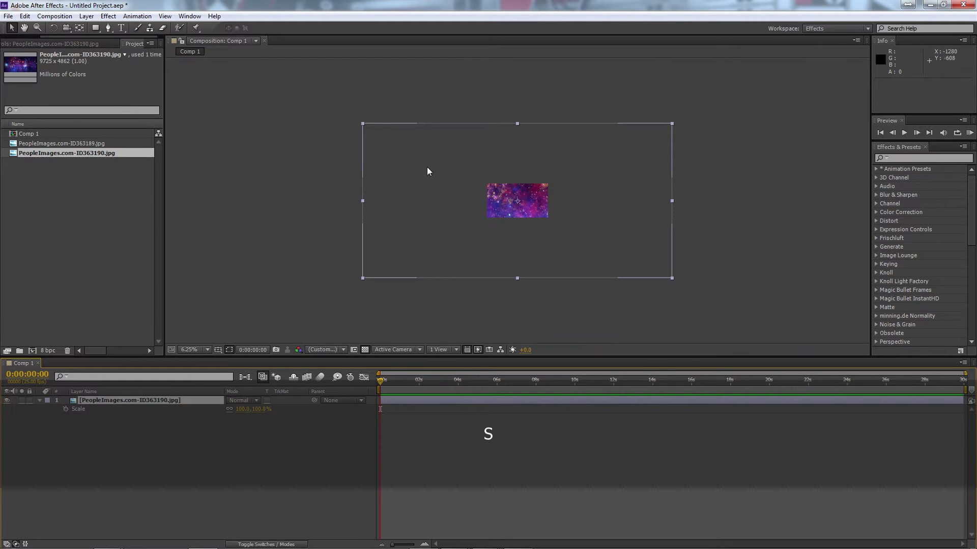
Scale the galaxy layer proportionally to 34.4%, undoing an accidental move.
key(period)
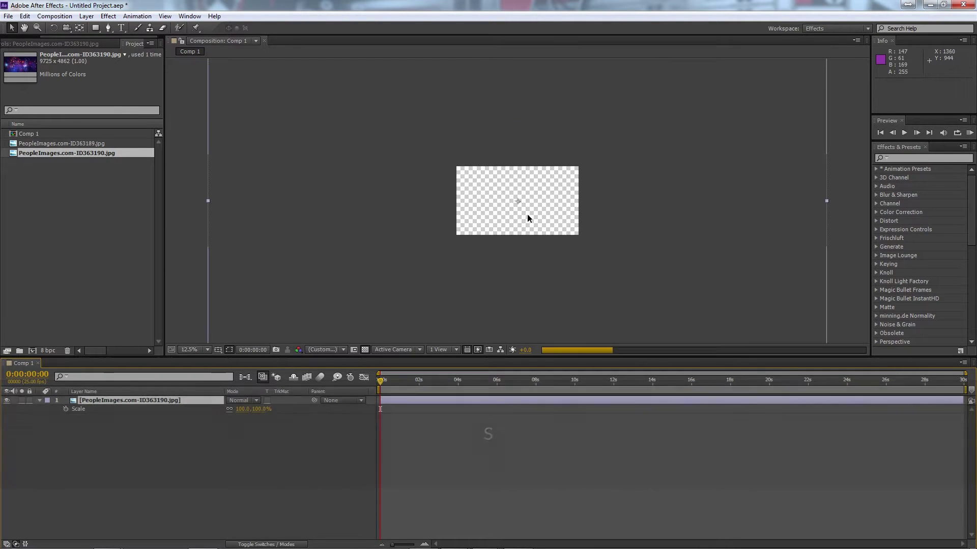
key(comma)
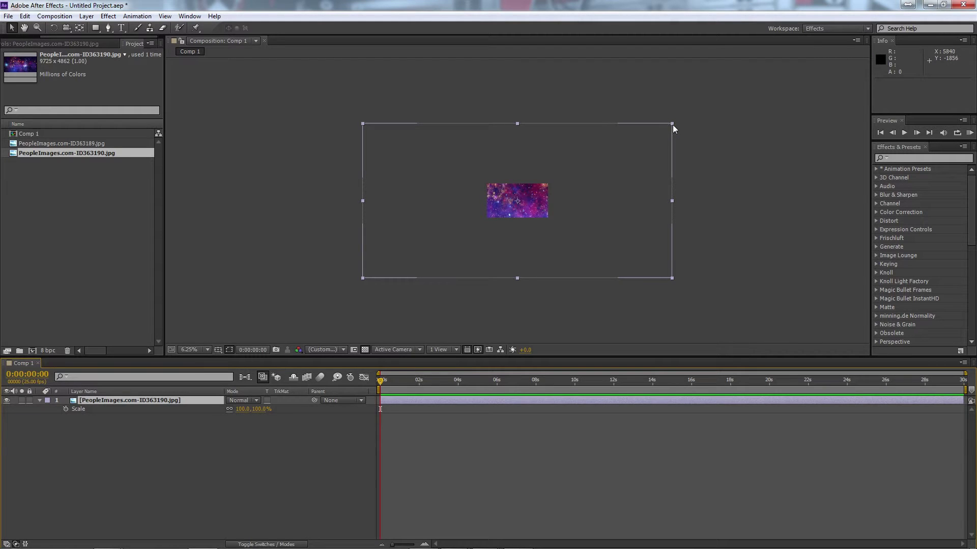
drag(673, 124, 556, 175)
key(period)
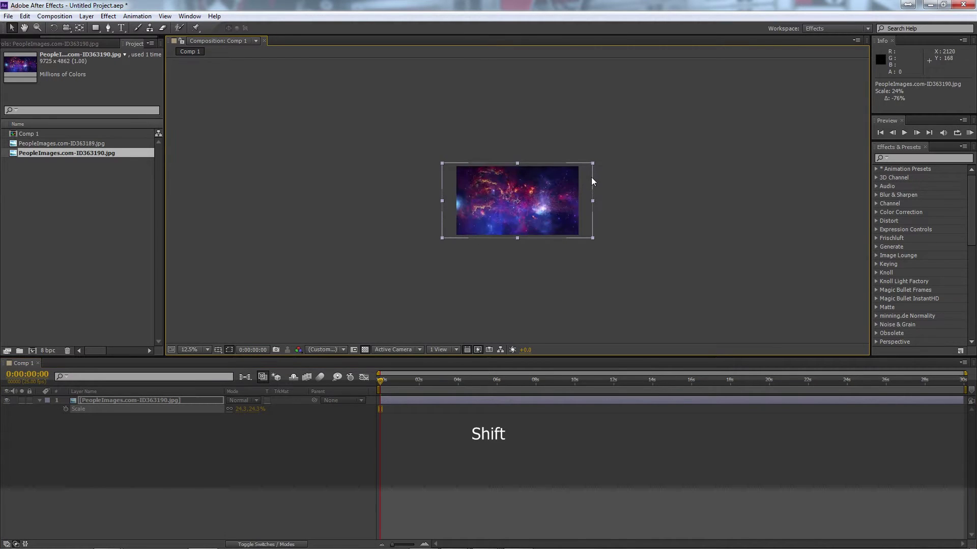
key(period)
drag(668, 124, 729, 87)
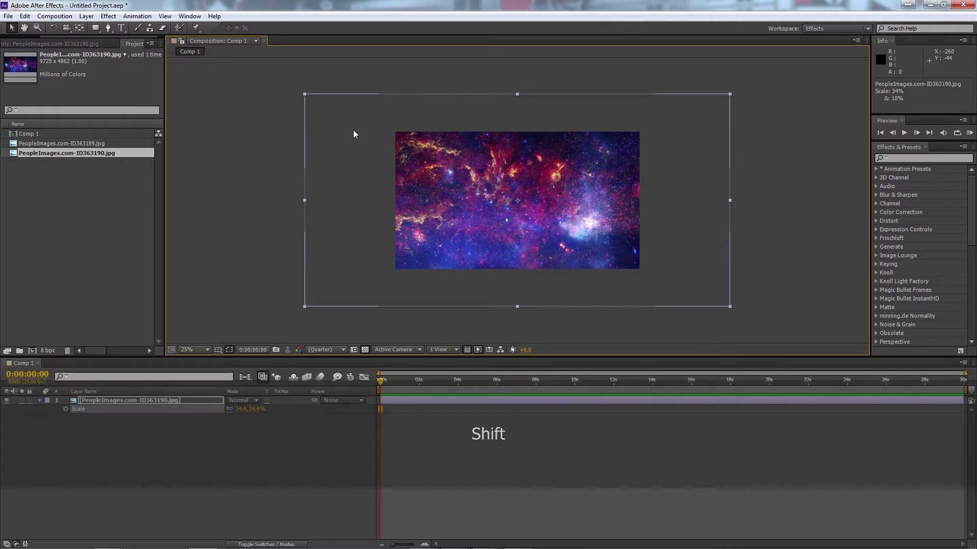
drag(423, 153, 408, 151)
key(ctrl+z)
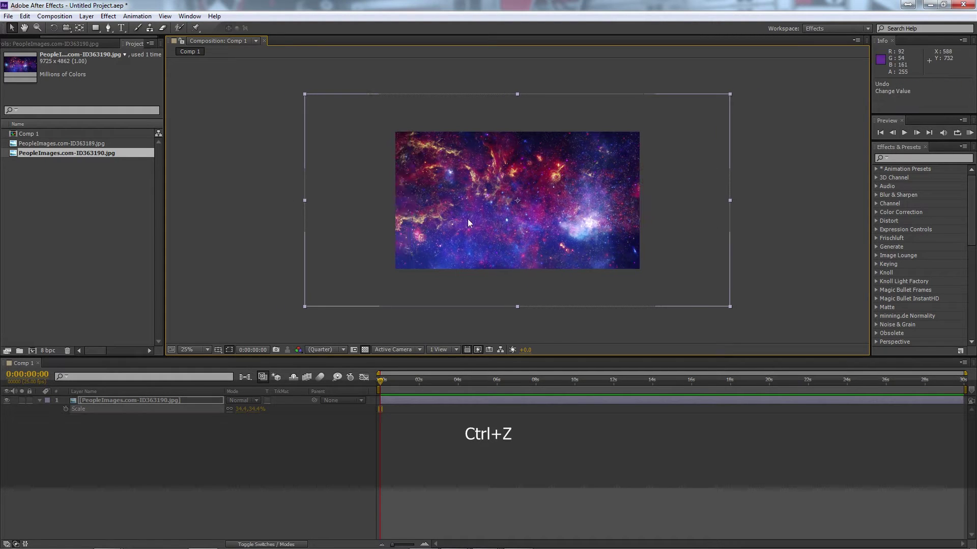
click(142, 401)
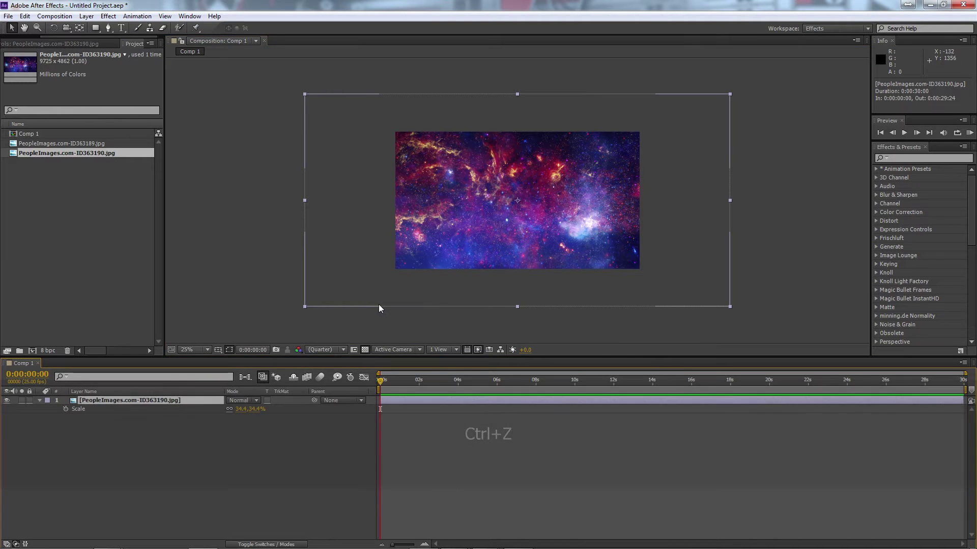
scroll(410, 286, up, 2)
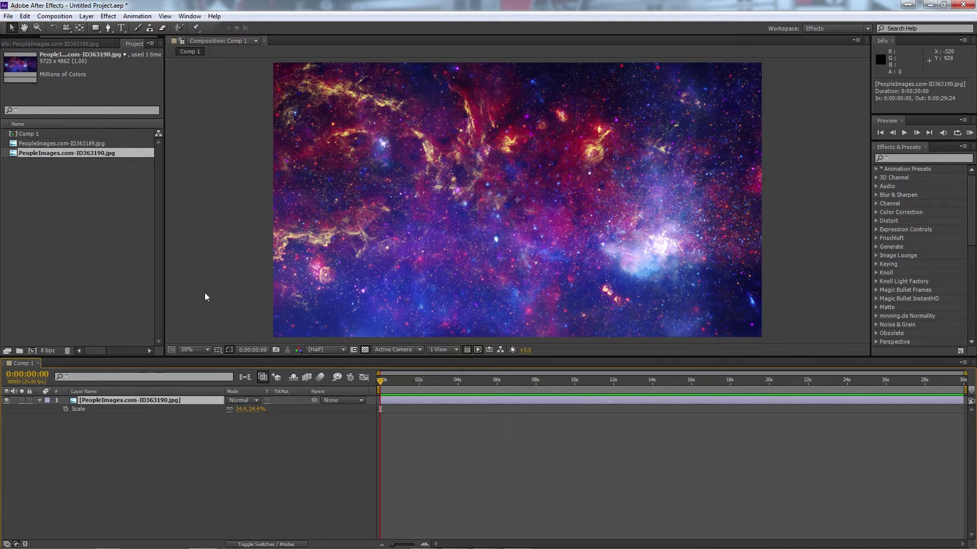
Apply Curves to the galaxy image and bend the curve to darken it slightly.
click(108, 16)
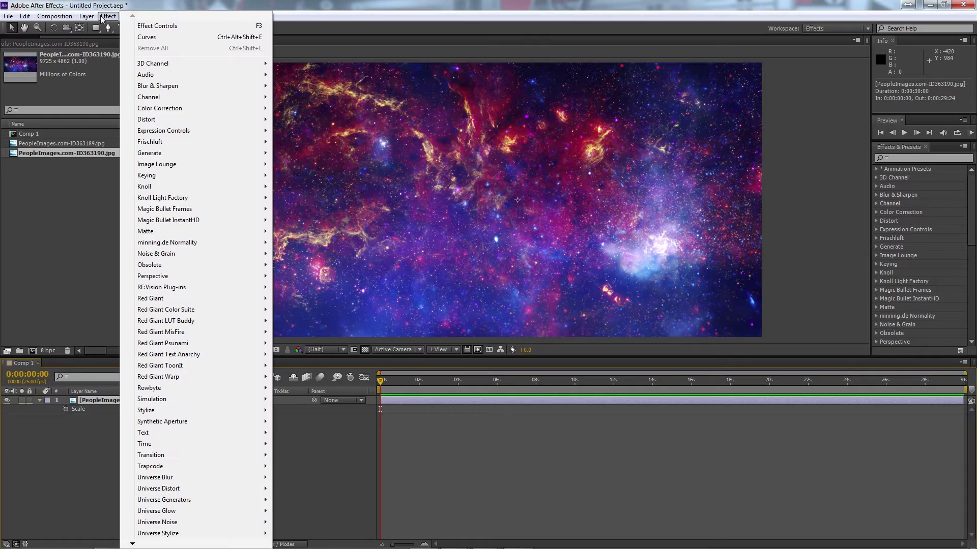
mouse_move(191, 109)
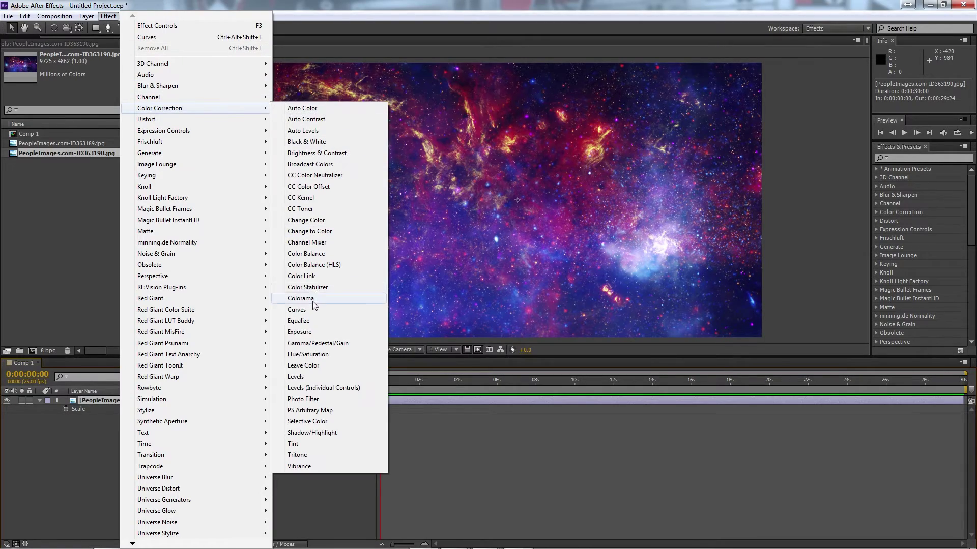
key(ctrl)
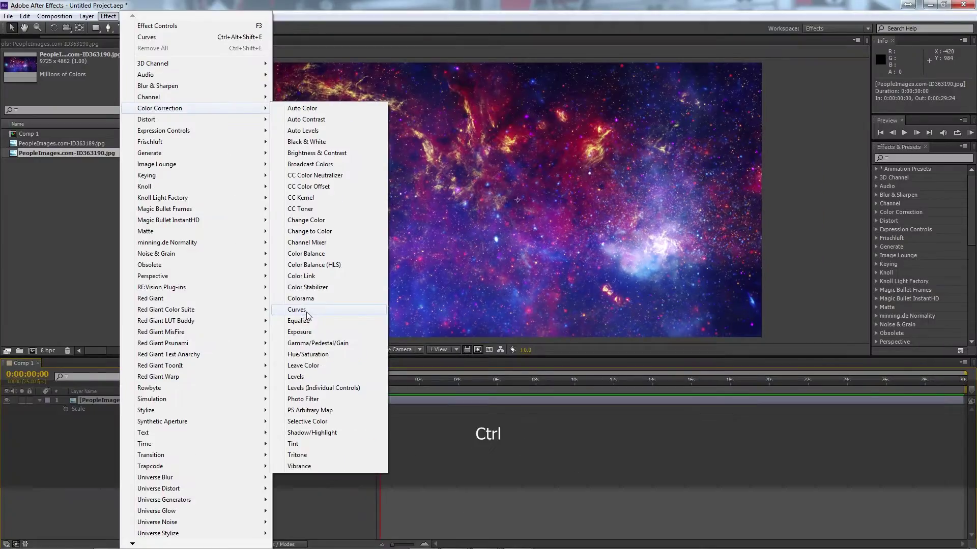
click(308, 311)
drag(65, 135, 70, 139)
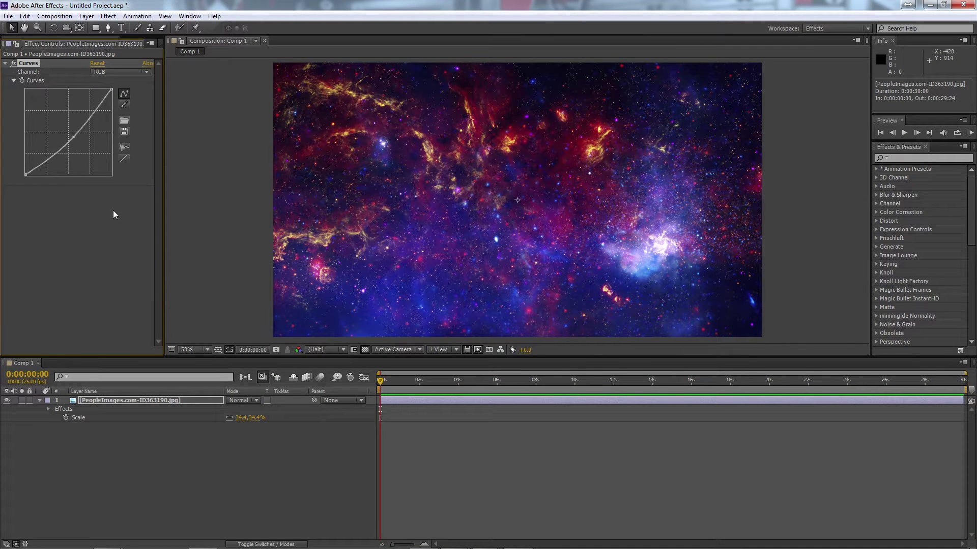
Add an adjustment layer above the galaxy and name it 'Color tweak'.
click(120, 401)
click(87, 16)
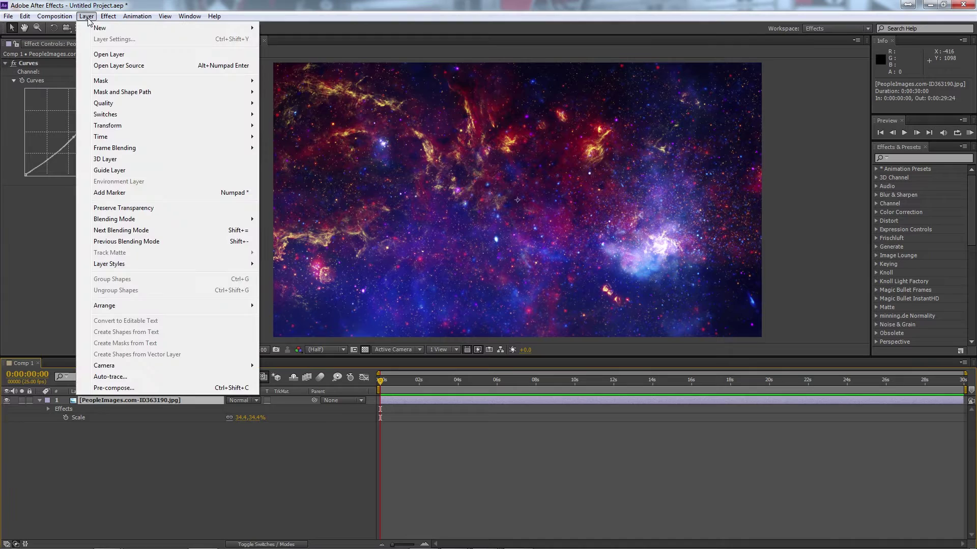
mouse_move(102, 28)
click(336, 94)
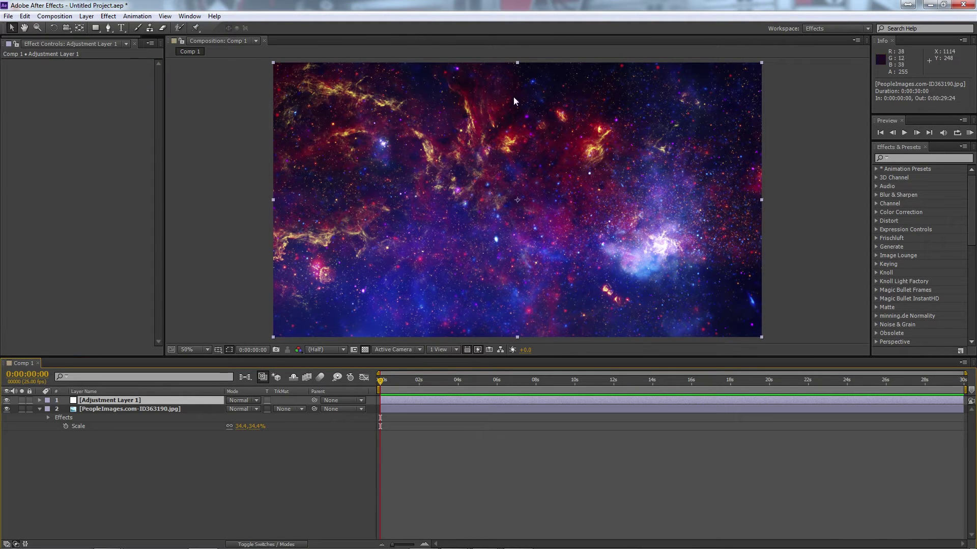
click(126, 409)
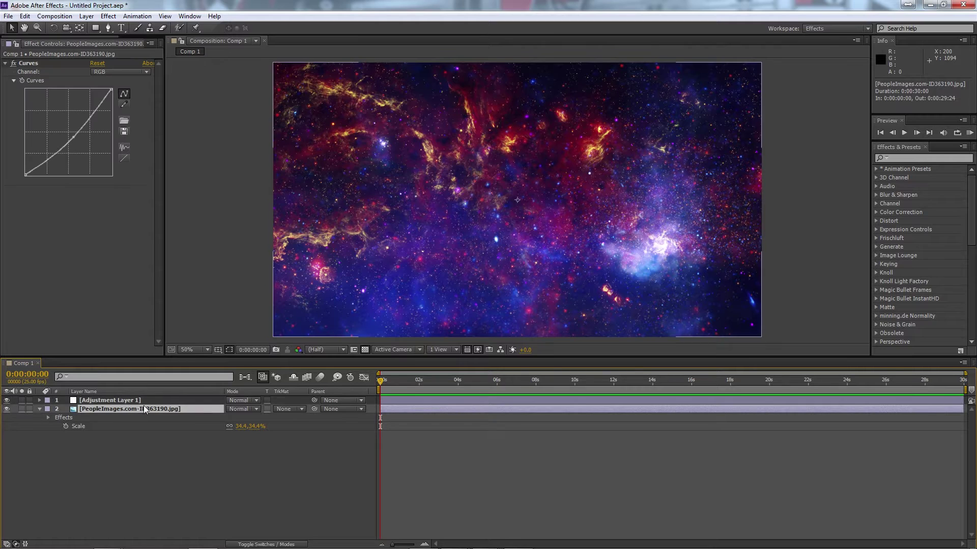
click(169, 401)
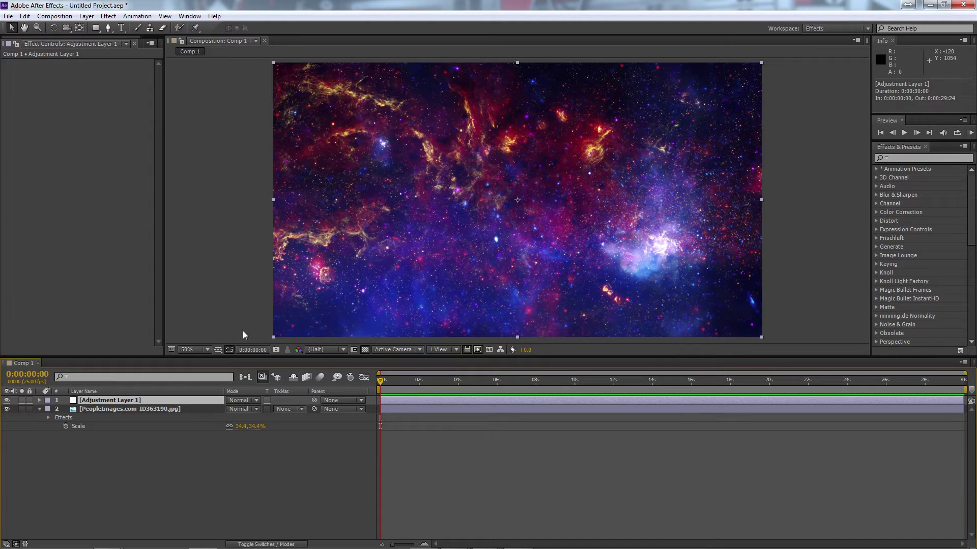
key(Return)
text(Color )
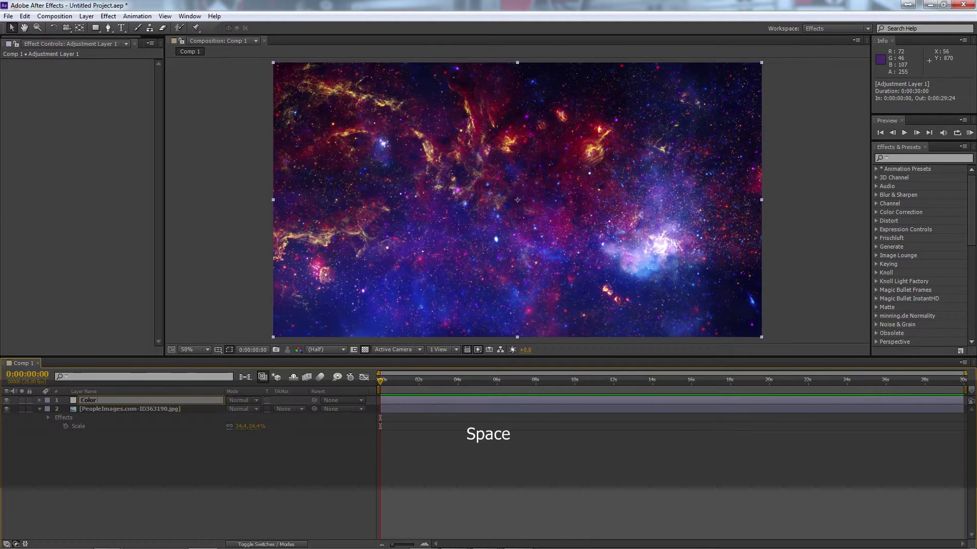
text(tweak)
key(Return)
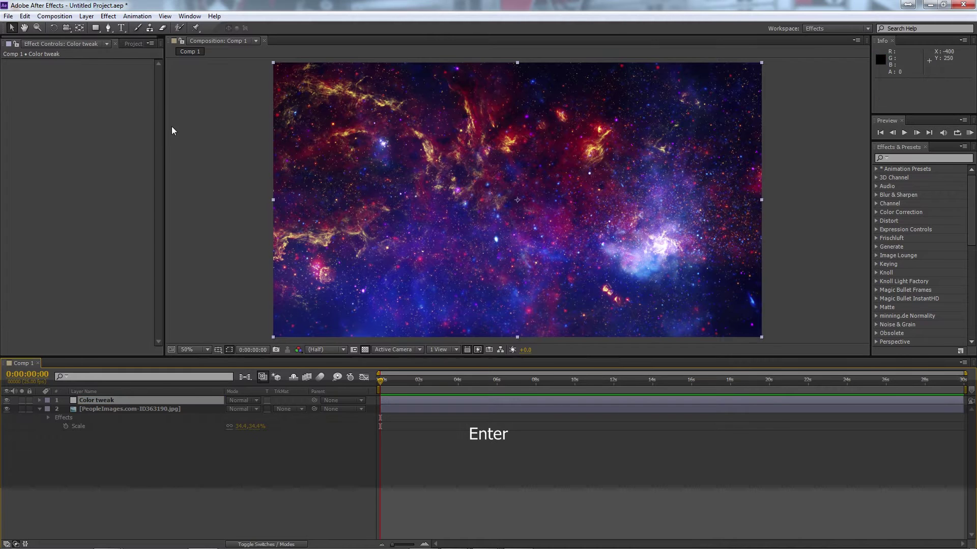
Apply Colorama to Color tweak and open its Output Cycle preset palette list.
click(108, 15)
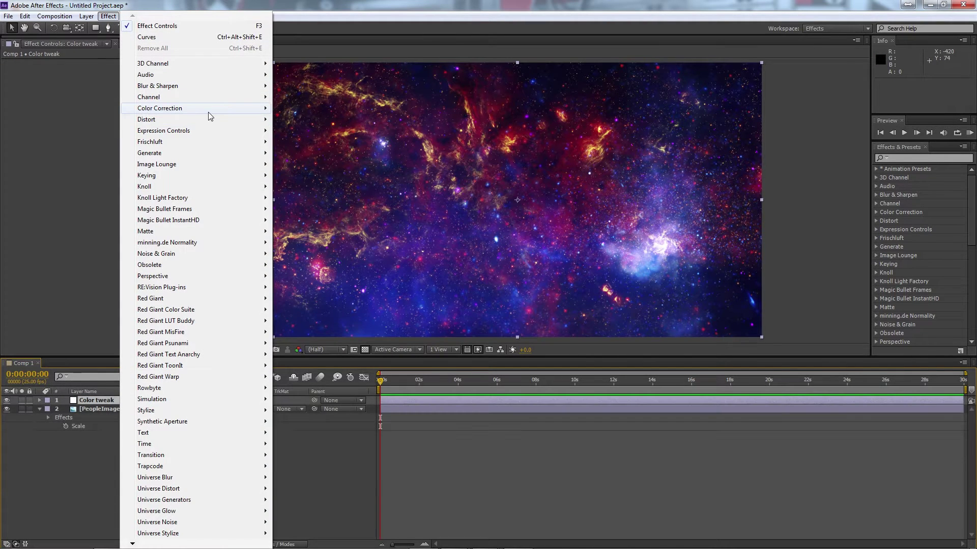
mouse_move(208, 112)
click(305, 298)
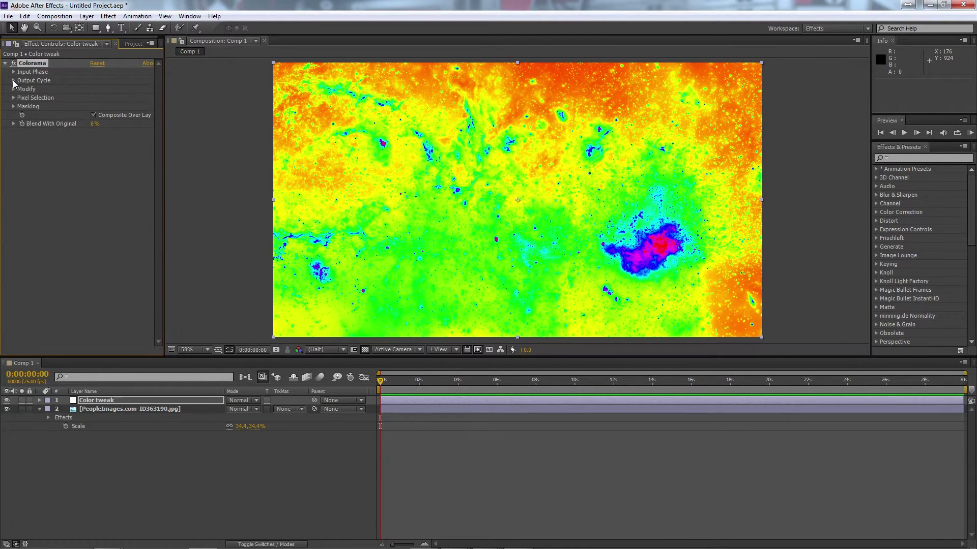
click(13, 81)
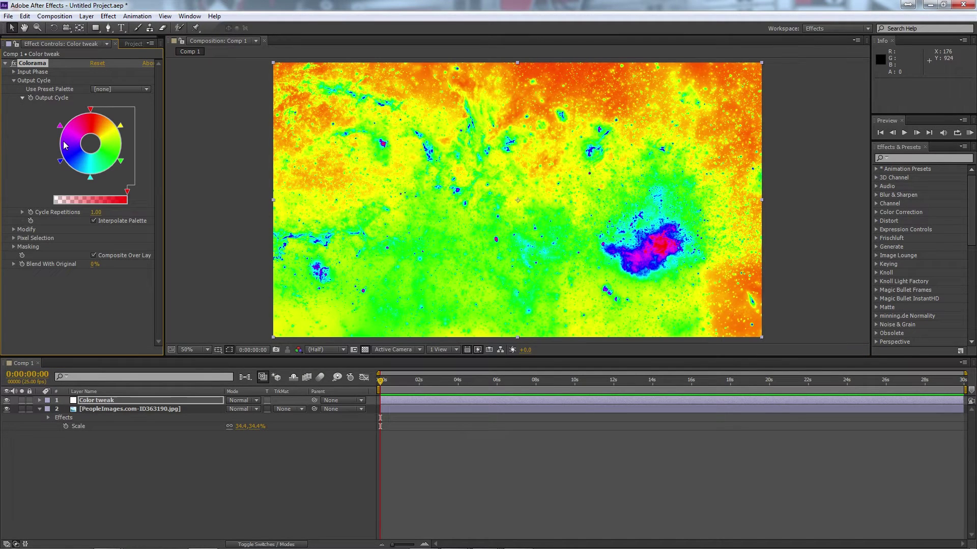
click(115, 90)
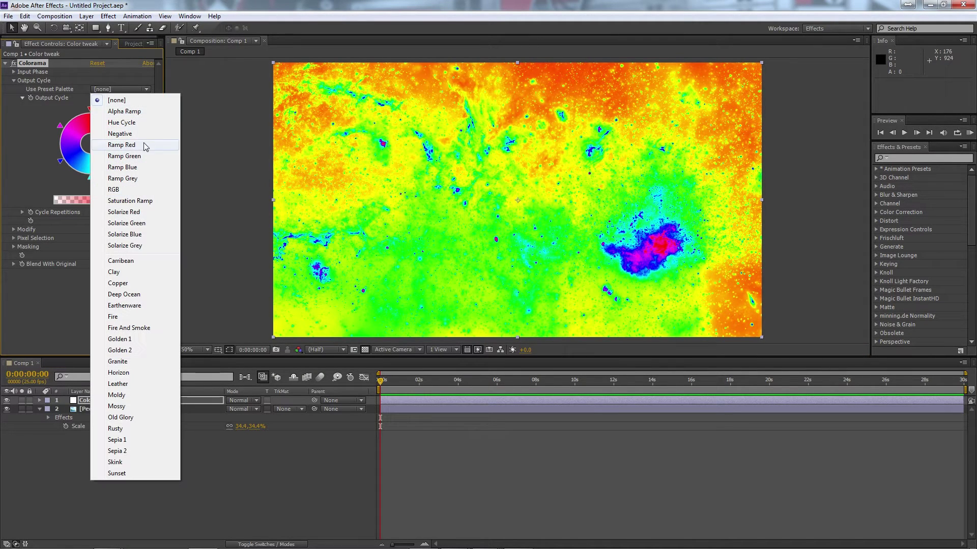
Choose the Ramp Blue palette and recolour two Output Cycle points blue and purple.
click(132, 170)
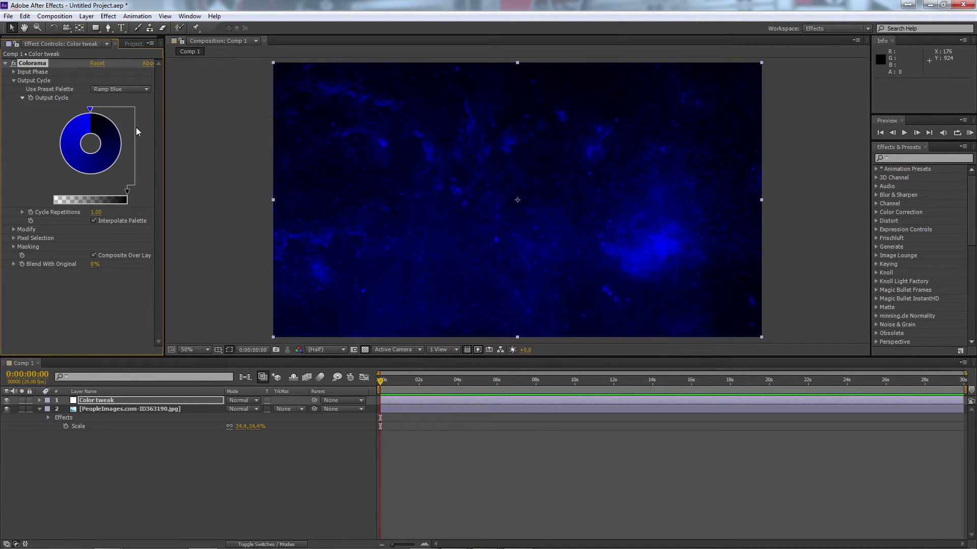
double_click(121, 129)
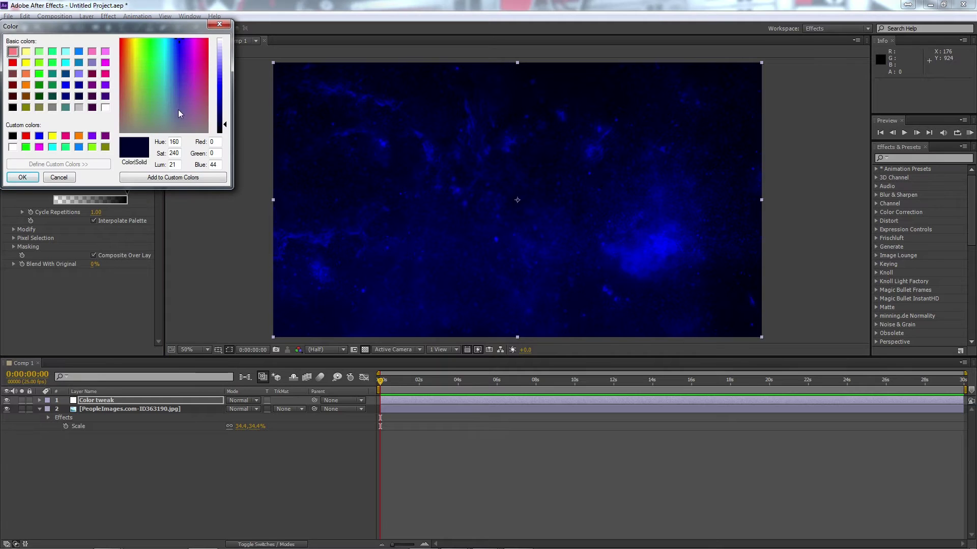
drag(229, 112, 229, 76)
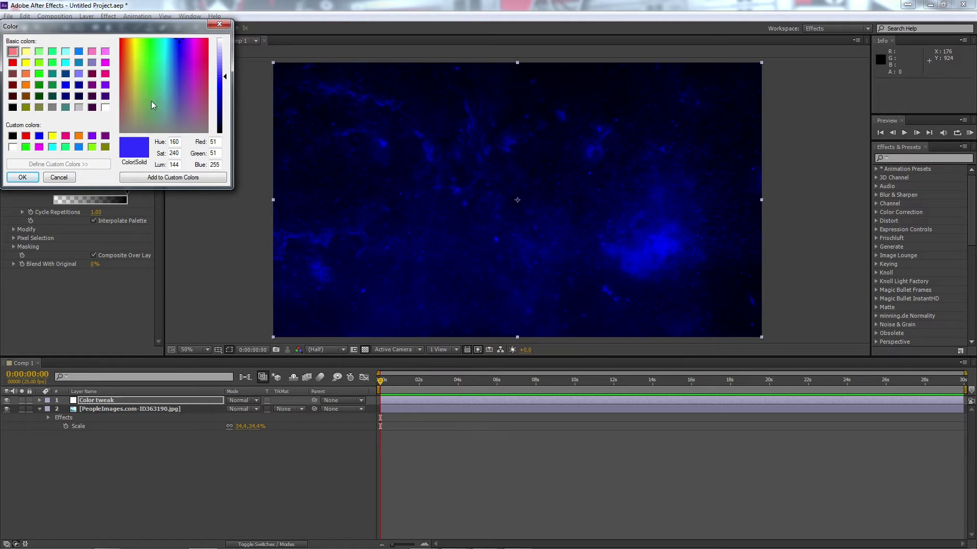
click(224, 106)
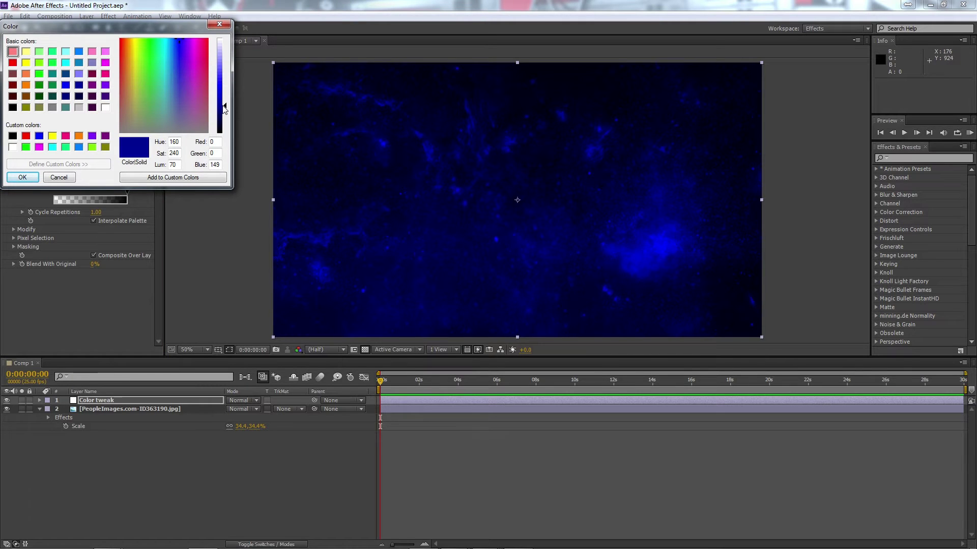
click(22, 177)
click(121, 130)
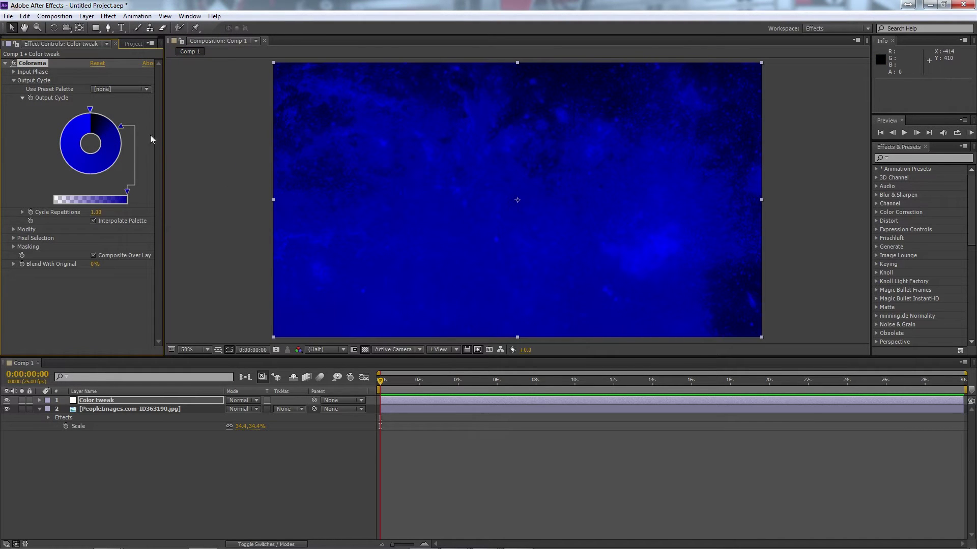
double_click(122, 148)
click(189, 41)
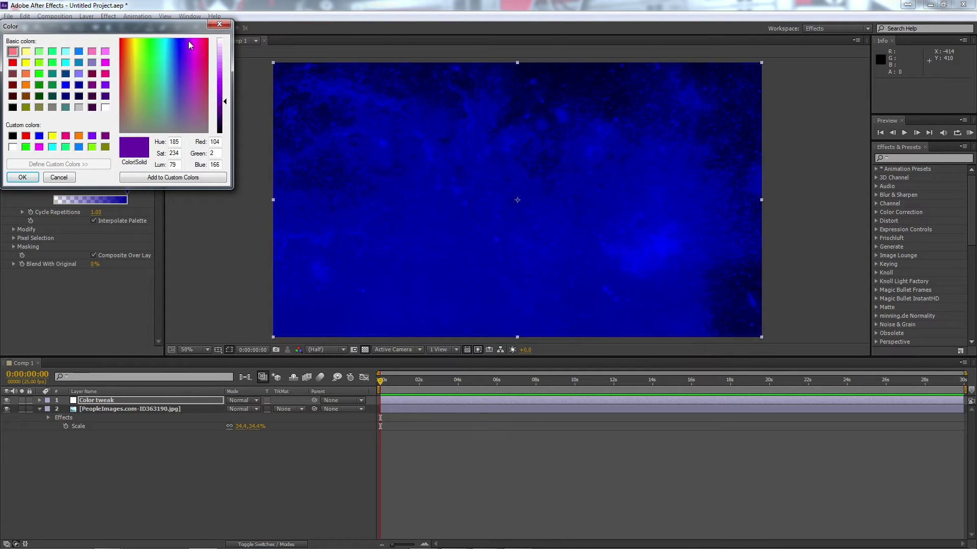
drag(225, 104, 226, 98)
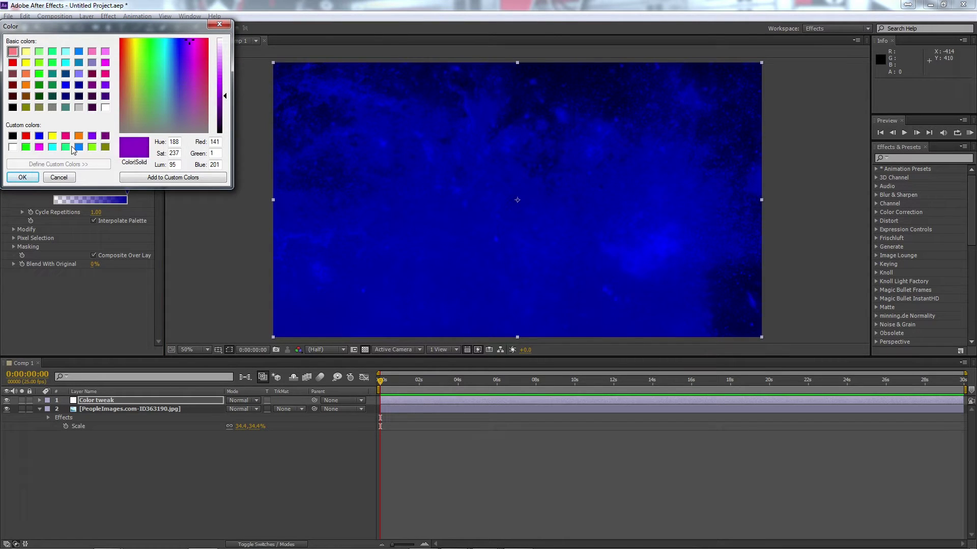
click(25, 177)
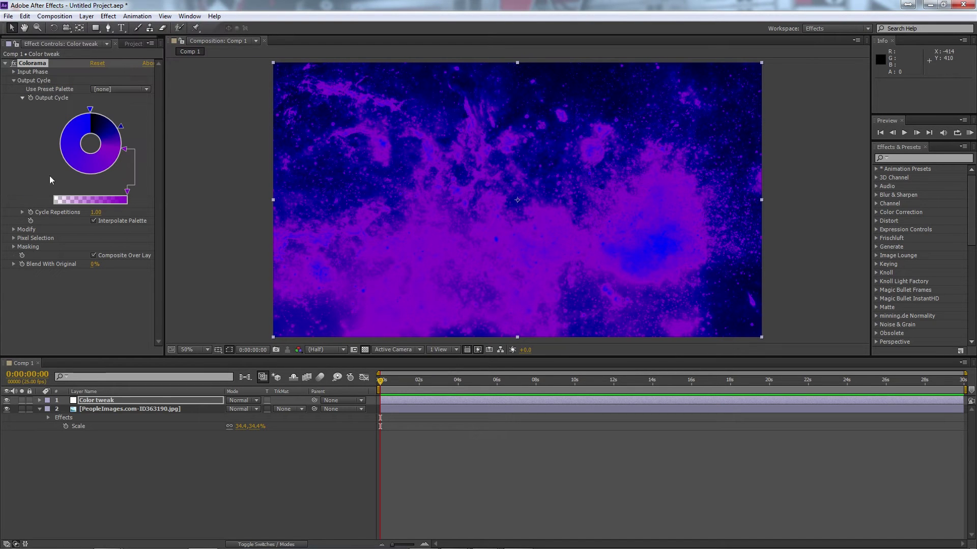
Recolour the remaining Output Cycle points cyan and pale cyan.
double_click(56, 152)
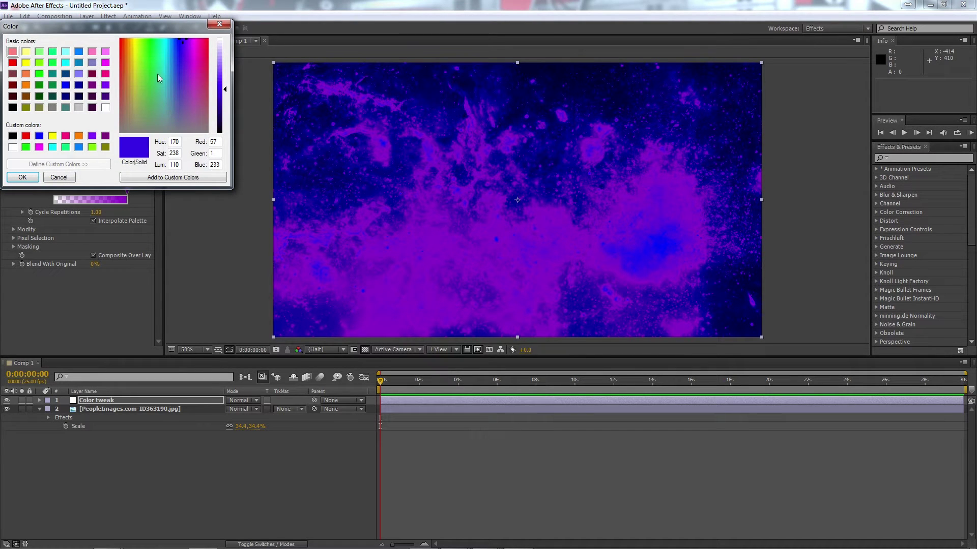
click(166, 40)
drag(226, 89, 226, 76)
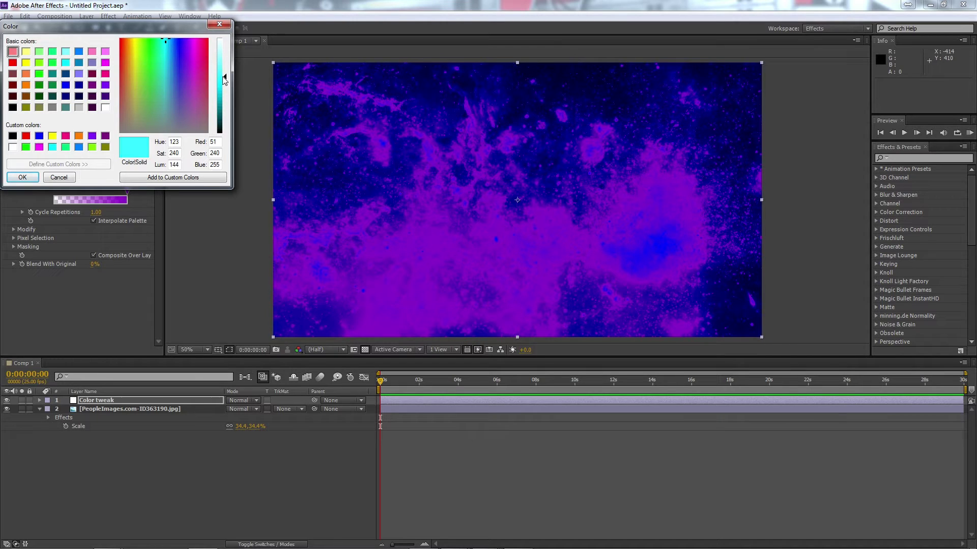
click(23, 177)
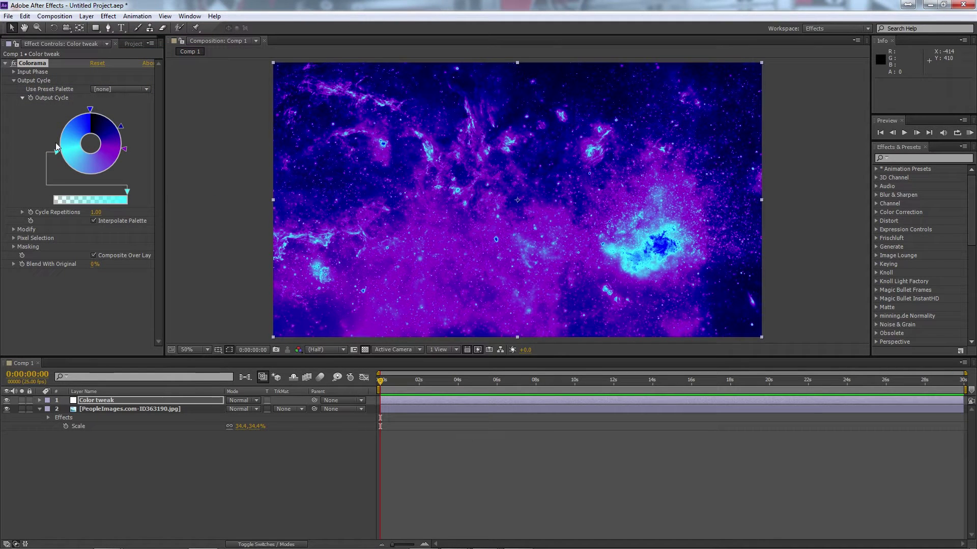
double_click(90, 109)
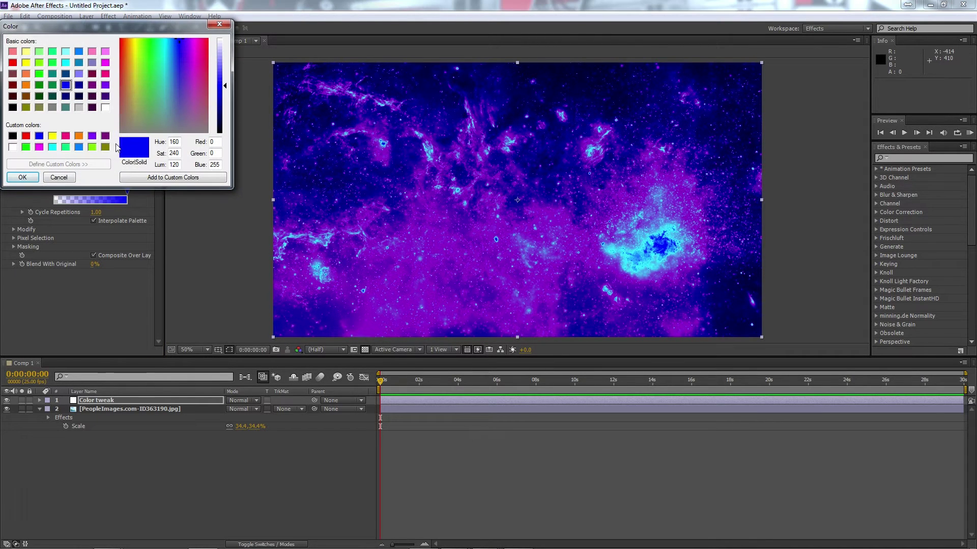
click(223, 44)
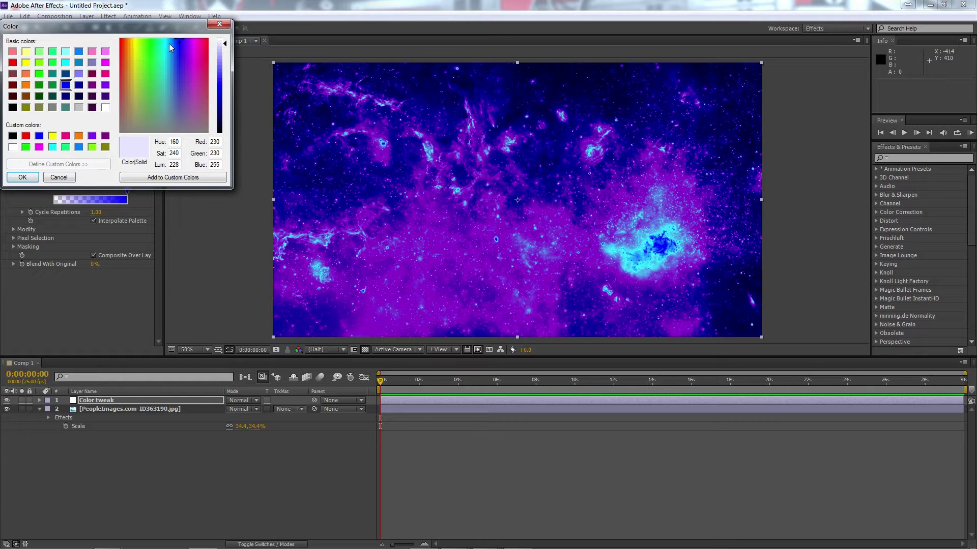
drag(170, 45, 167, 38)
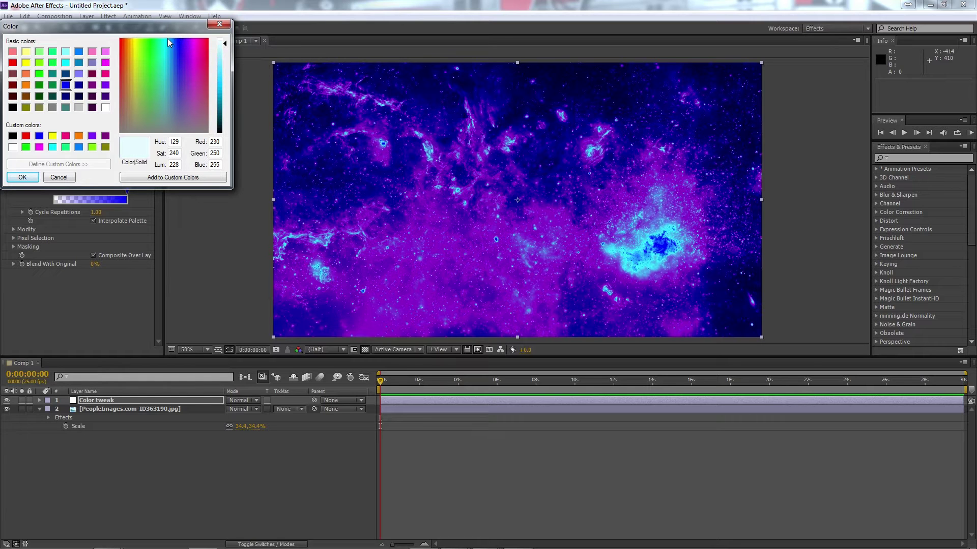
click(224, 48)
click(31, 178)
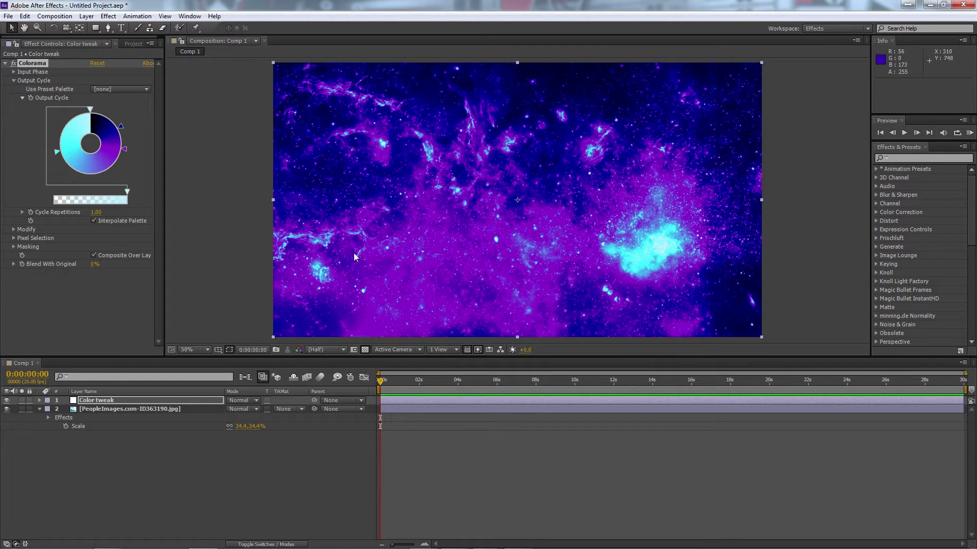
Add an adjustment layer above Color tweak and rename it 'Color Setting'.
click(89, 405)
click(87, 16)
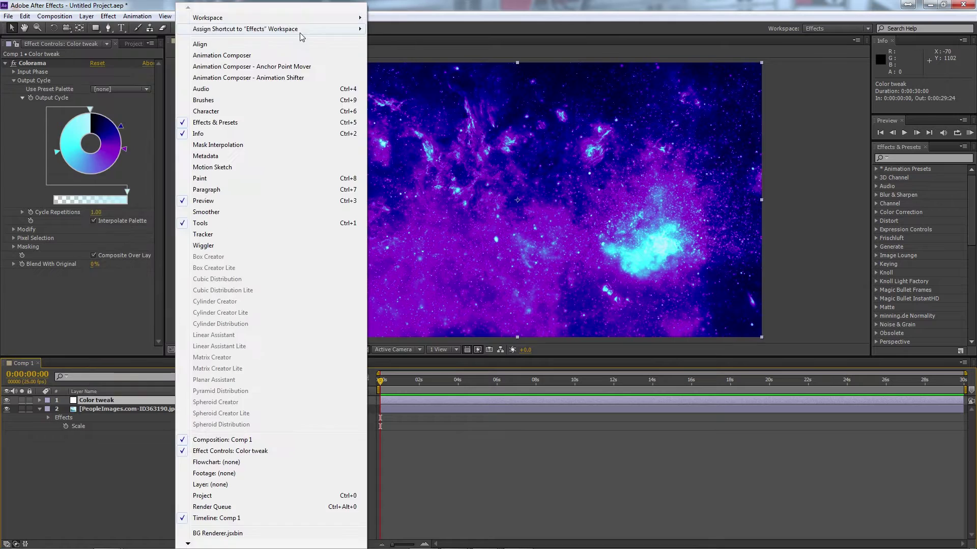
mouse_move(86, 16)
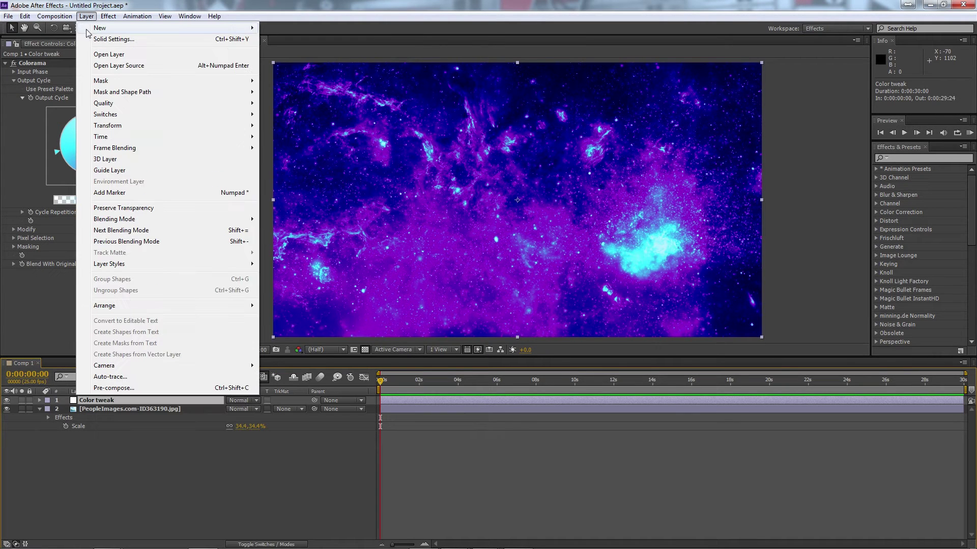
mouse_move(171, 28)
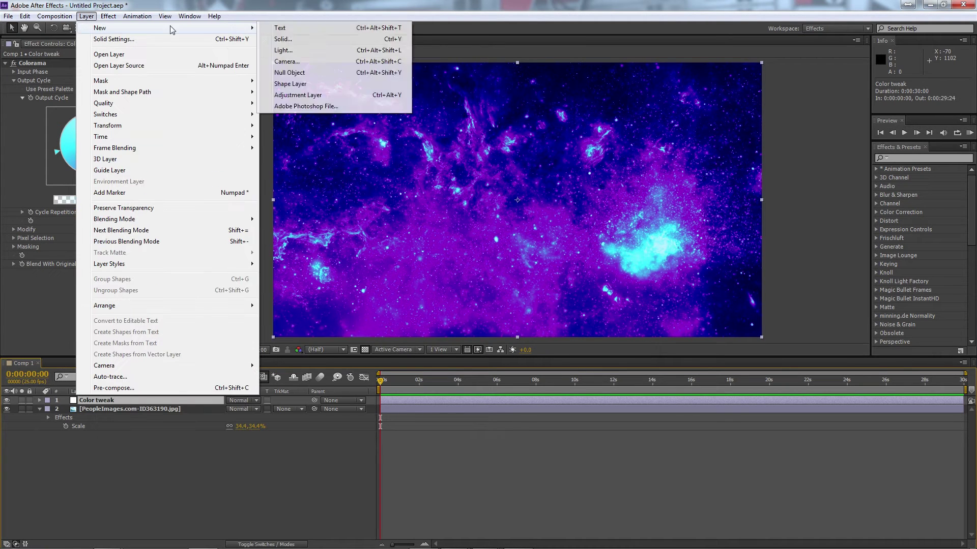
click(326, 95)
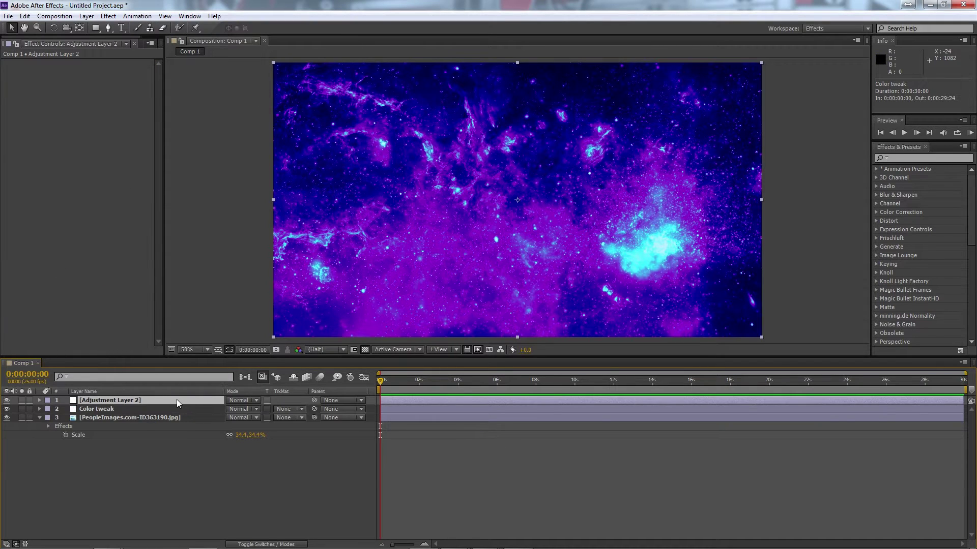
key(Return)
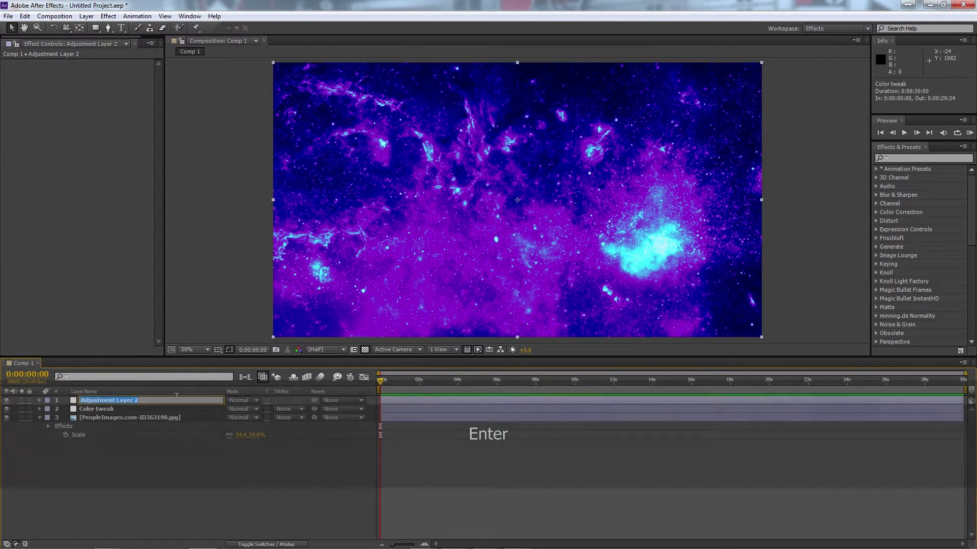
key(shift)
text(C)
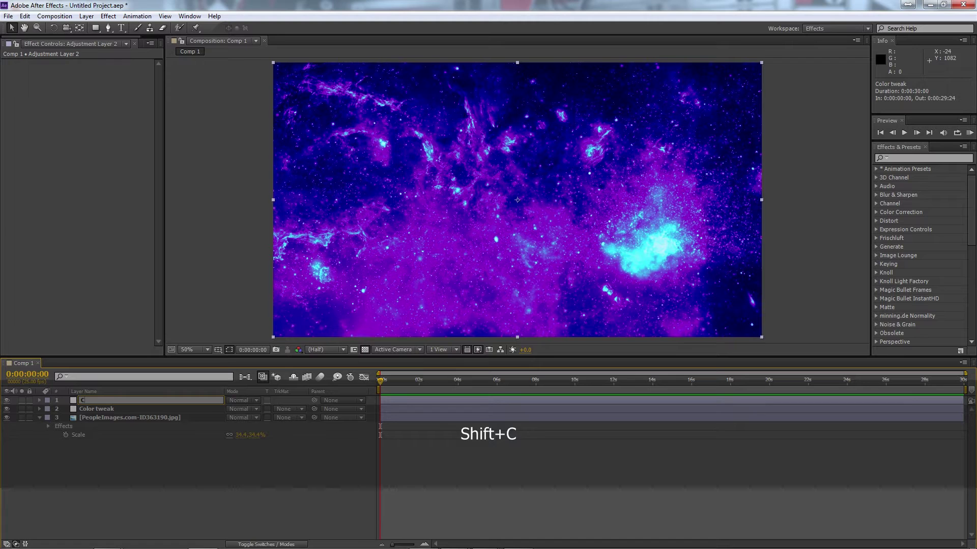
text(olor Setting)
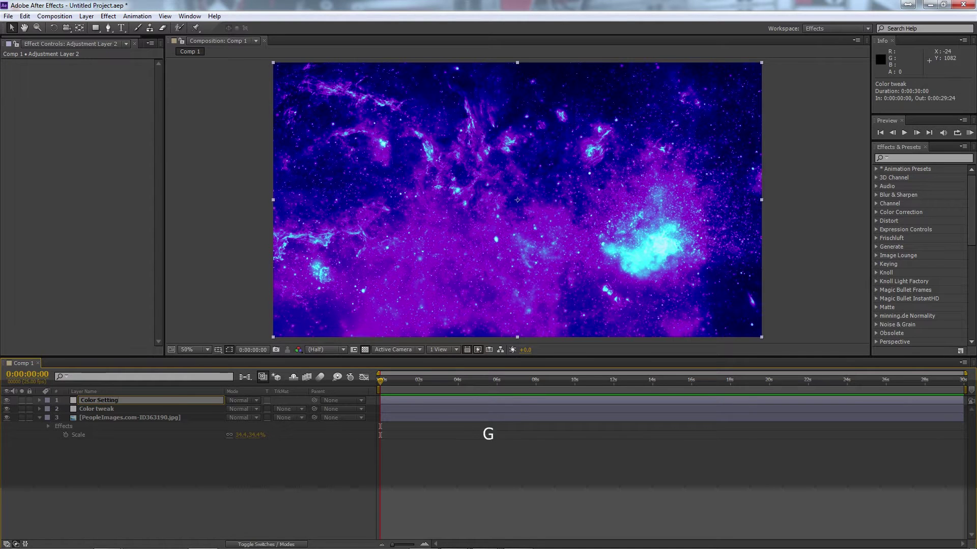
key(Return)
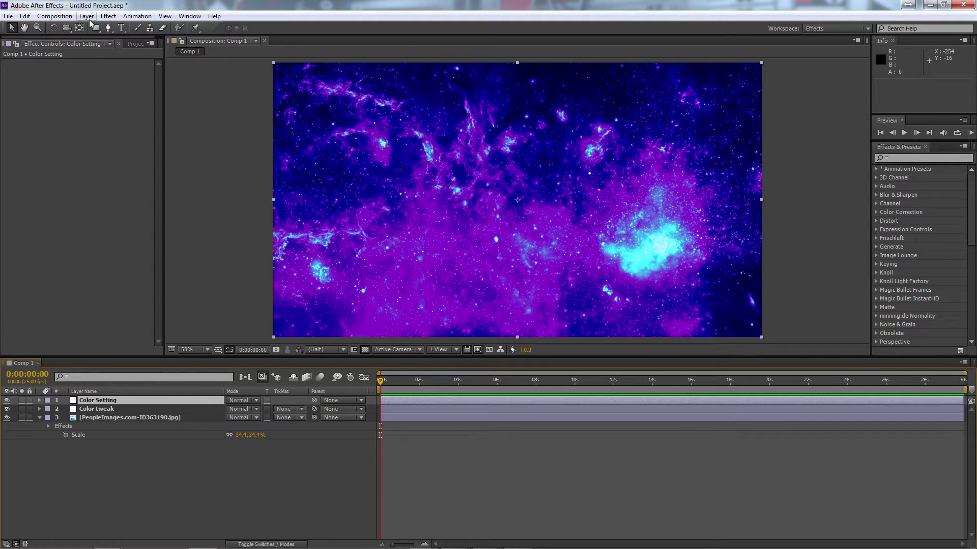
Apply a Ramp to Color Setting with a red Start Color and magenta End Color.
click(108, 16)
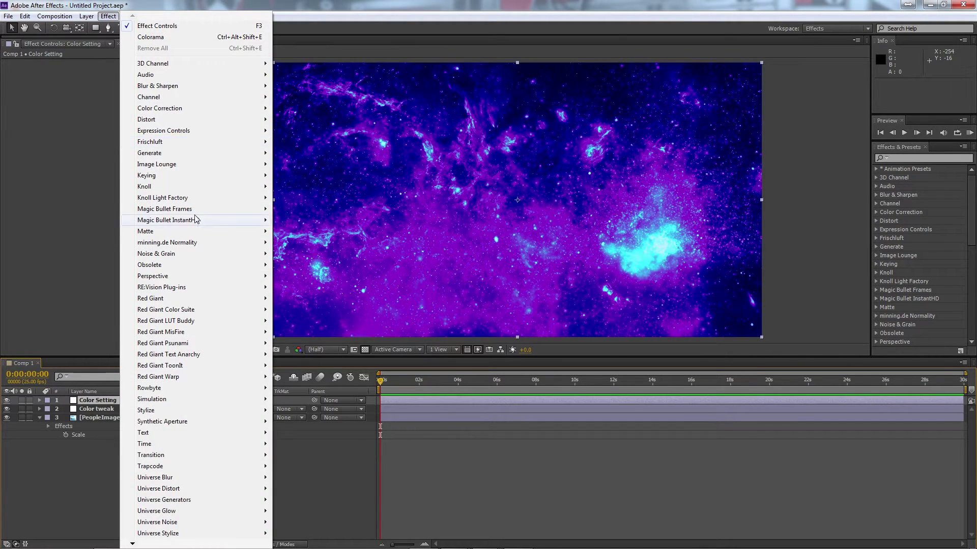
mouse_move(193, 152)
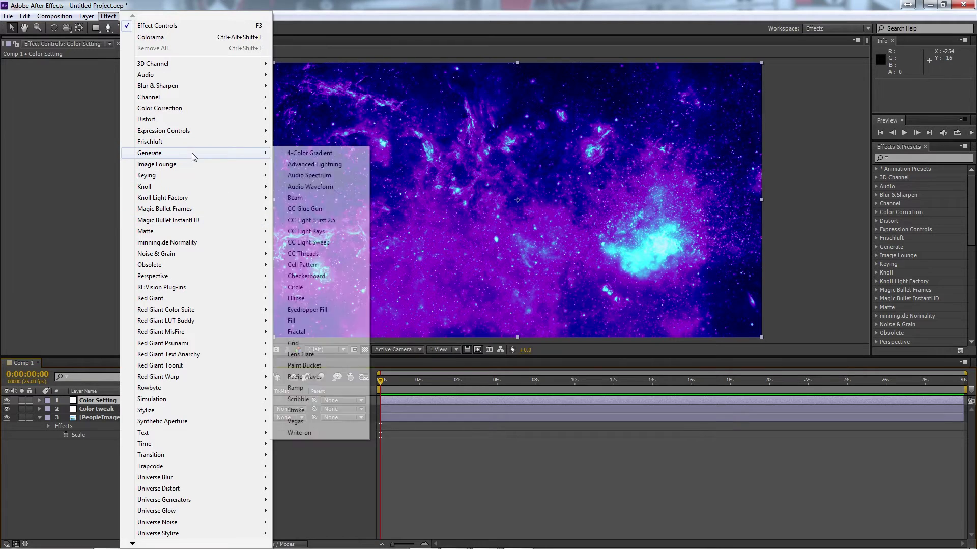
click(295, 388)
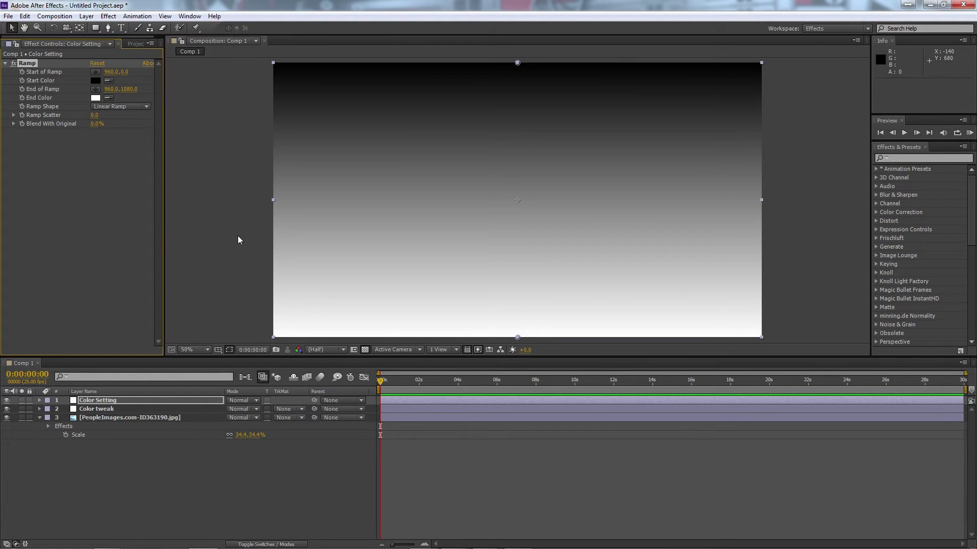
click(98, 81)
drag(522, 159, 525, 163)
click(641, 162)
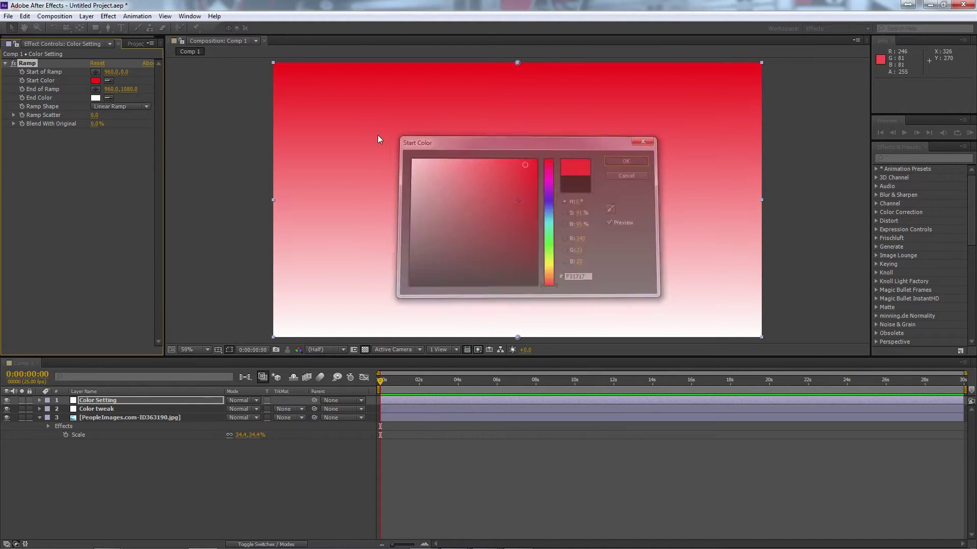
click(96, 98)
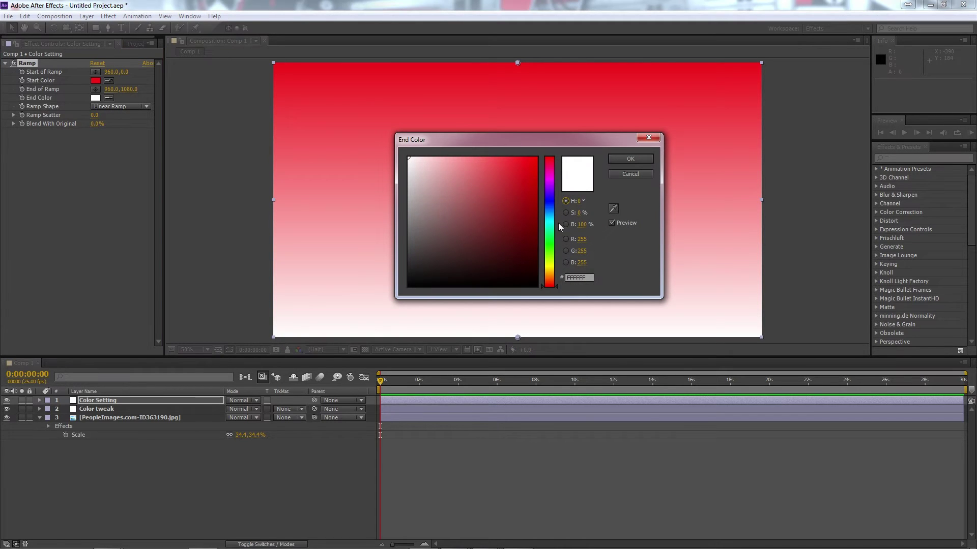
click(554, 175)
mouse_move(517, 171)
mouse_down()
mouse_move(528, 183)
mouse_move(530, 161)
mouse_up()
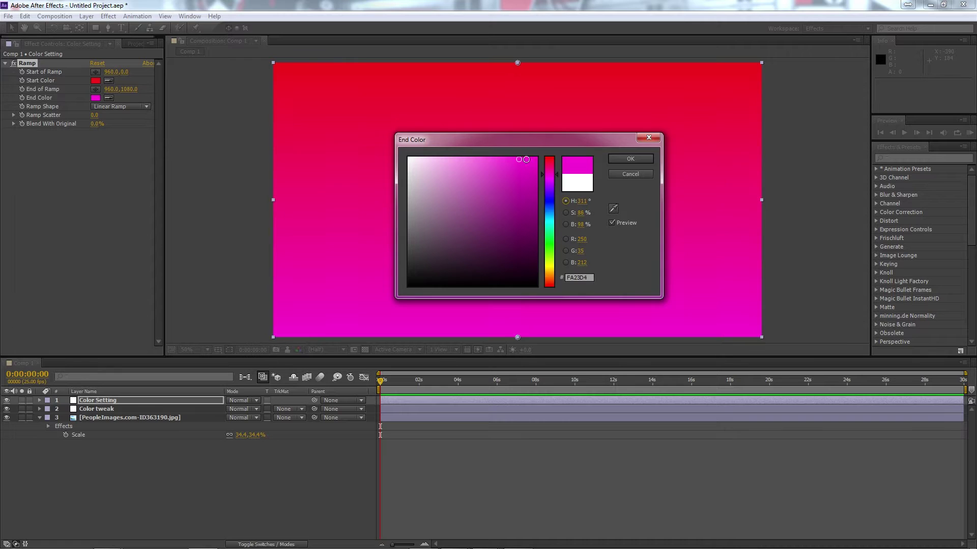
click(616, 159)
Move the ramp's start point above the frame and its end point below it.
key(comma)
key(comma)
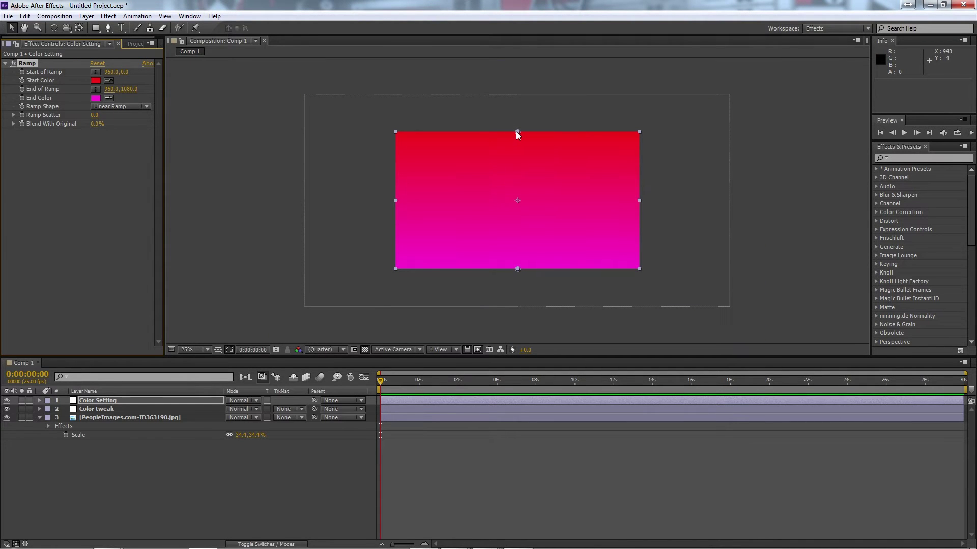
mouse_move(517, 131)
mouse_down()
mouse_move(553, 113)
mouse_move(517, 121)
mouse_up()
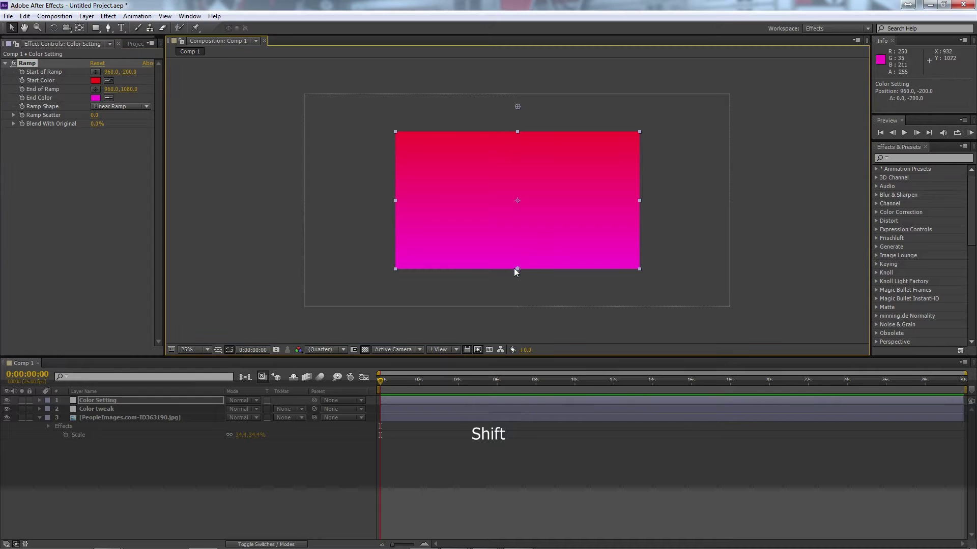
drag(517, 269, 518, 275)
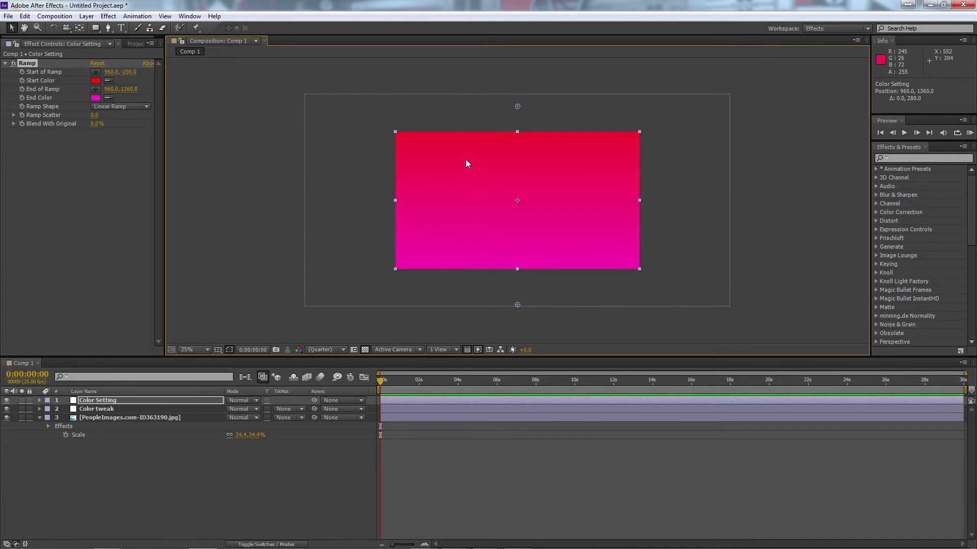
key(period)
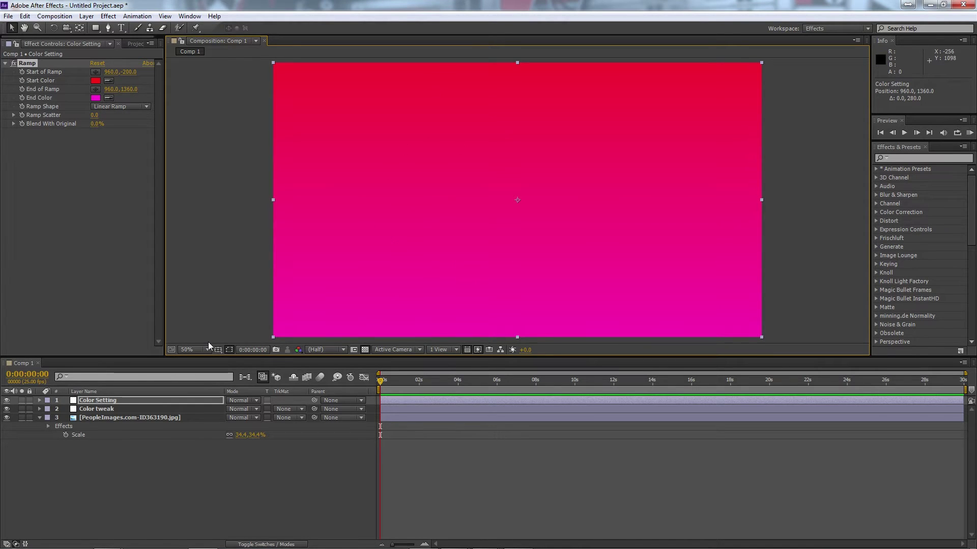
click(96, 401)
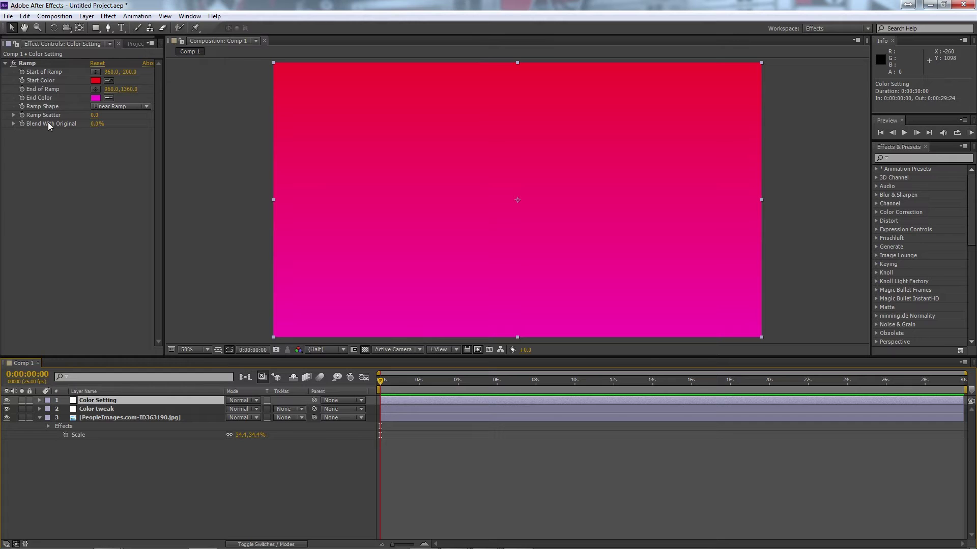
Apply Color Balance (HLS) to the Color Setting layer.
click(108, 17)
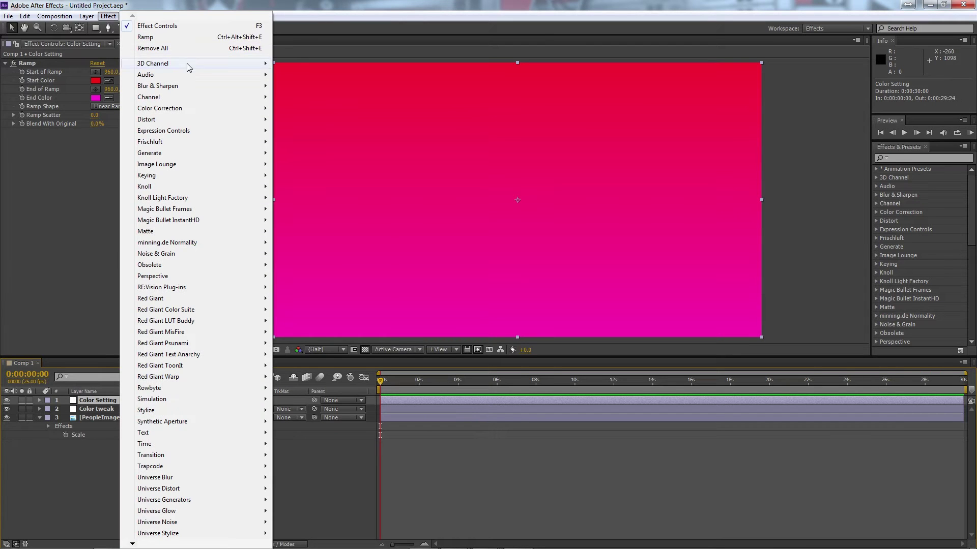
mouse_move(228, 108)
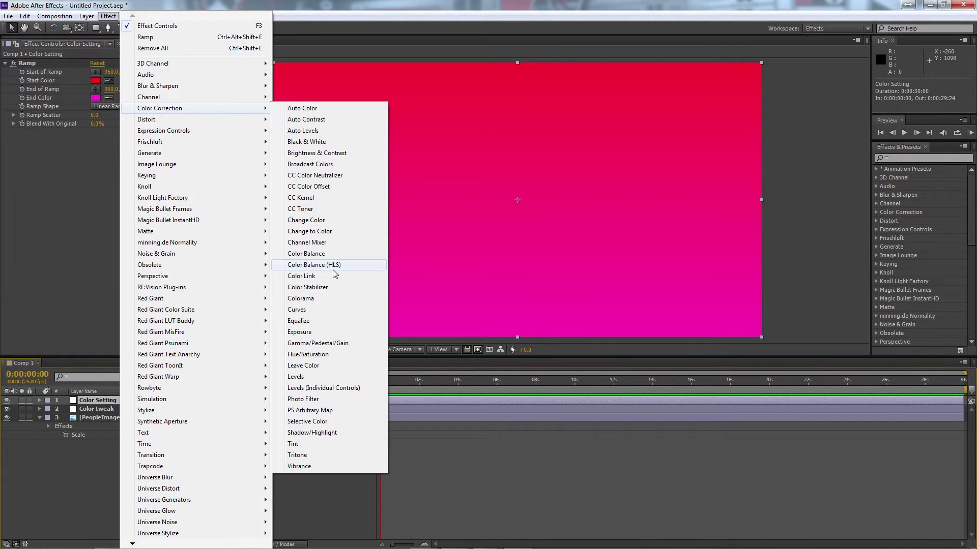
click(314, 265)
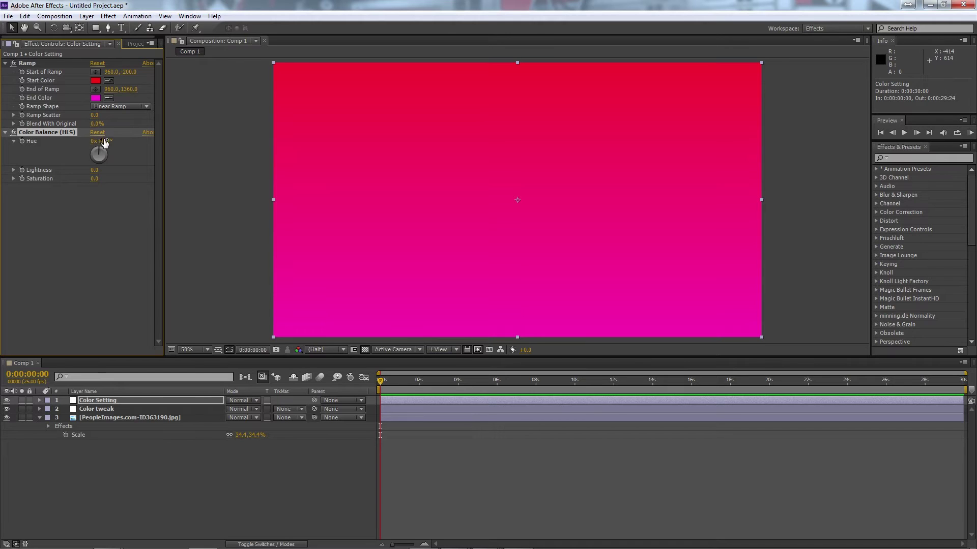
drag(104, 142, 84, 133)
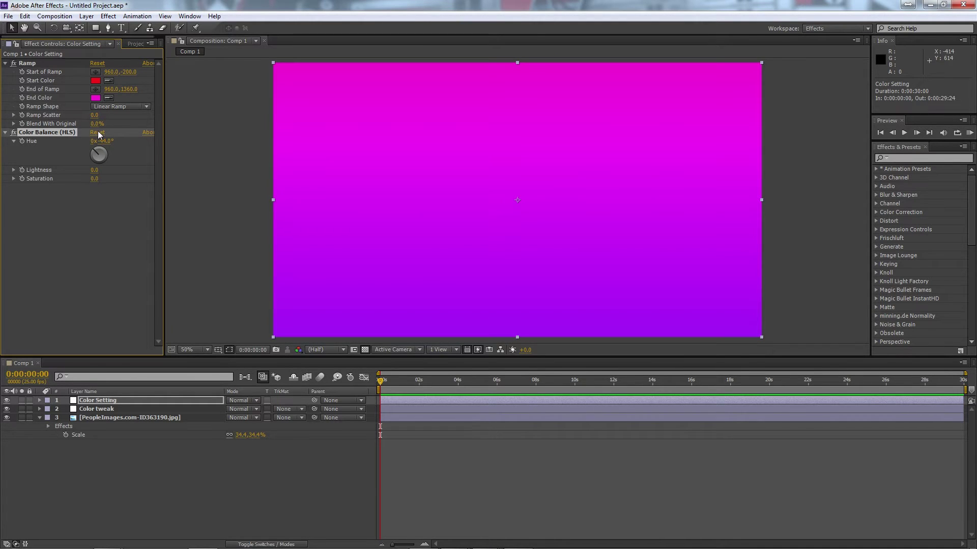
key(ctrl+z)
Try and delete a Hue/Saturation effect, then set Color Balance Hue to +211°.
click(108, 16)
mouse_move(203, 108)
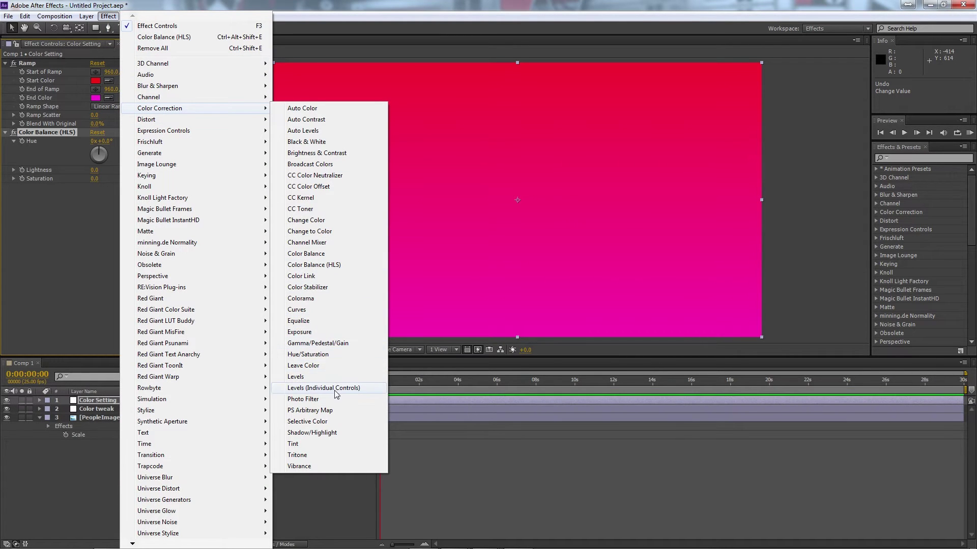
click(328, 354)
drag(110, 237, 144, 264)
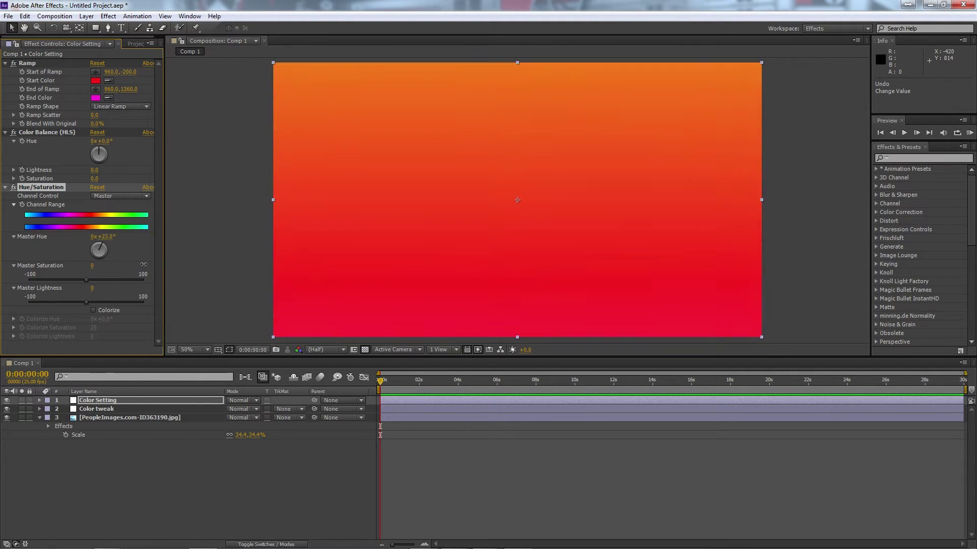
key(ctrl+z)
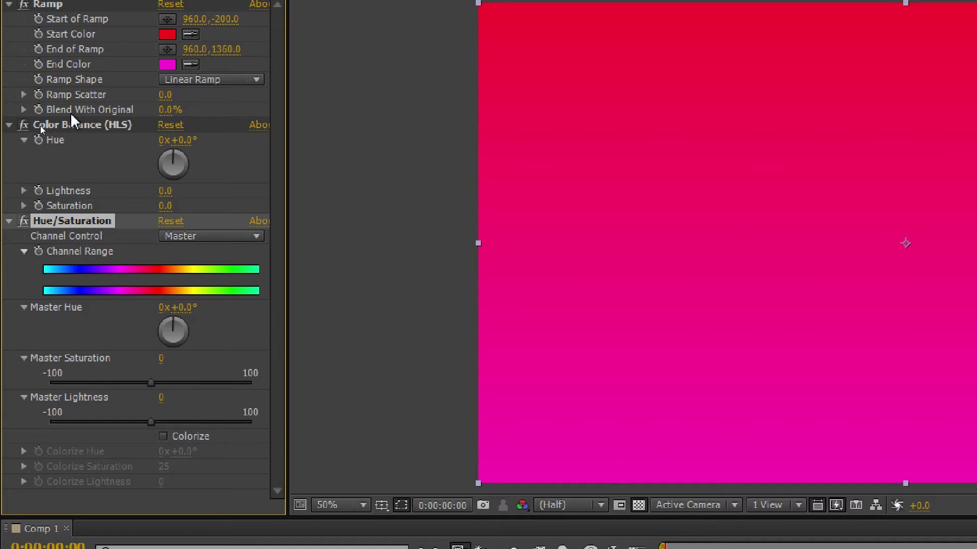
click(56, 126)
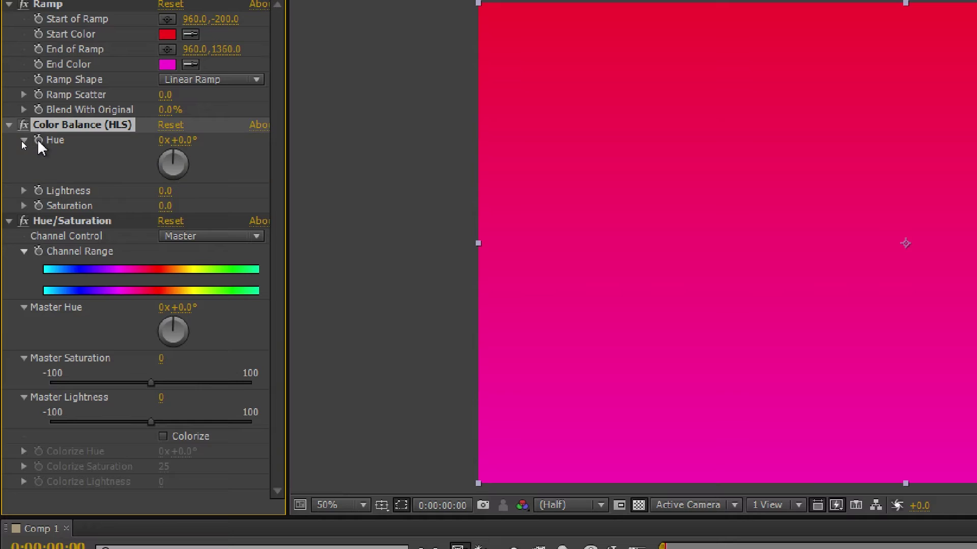
click(48, 218)
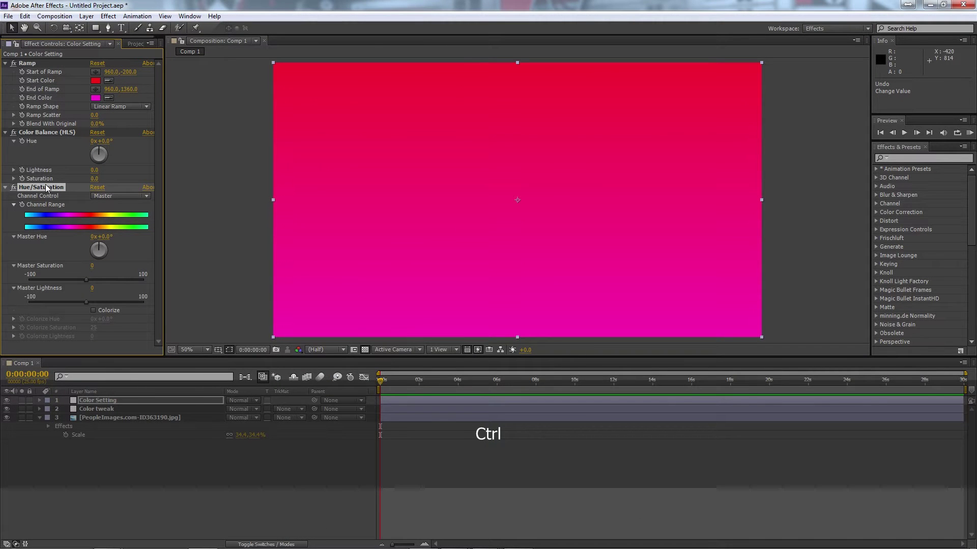
key(Delete)
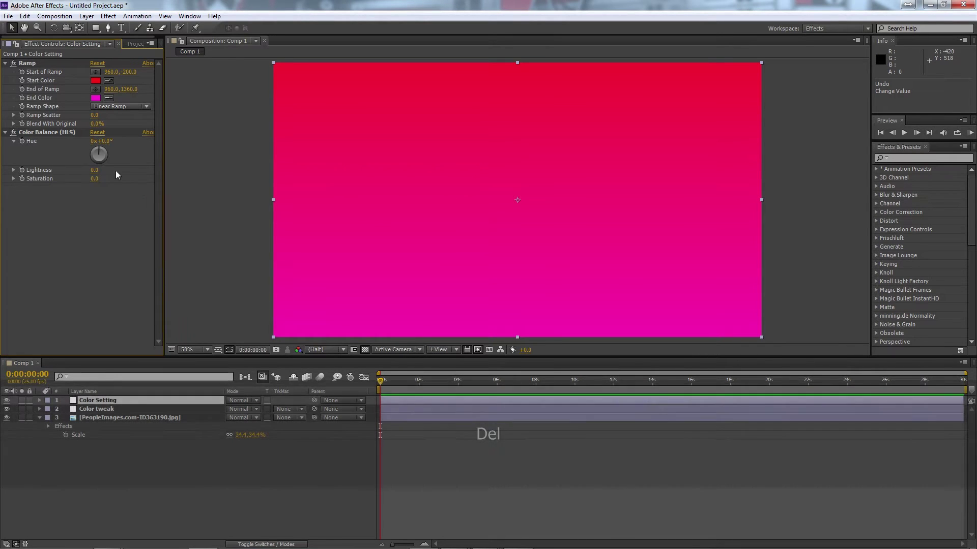
drag(99, 148, 228, 153)
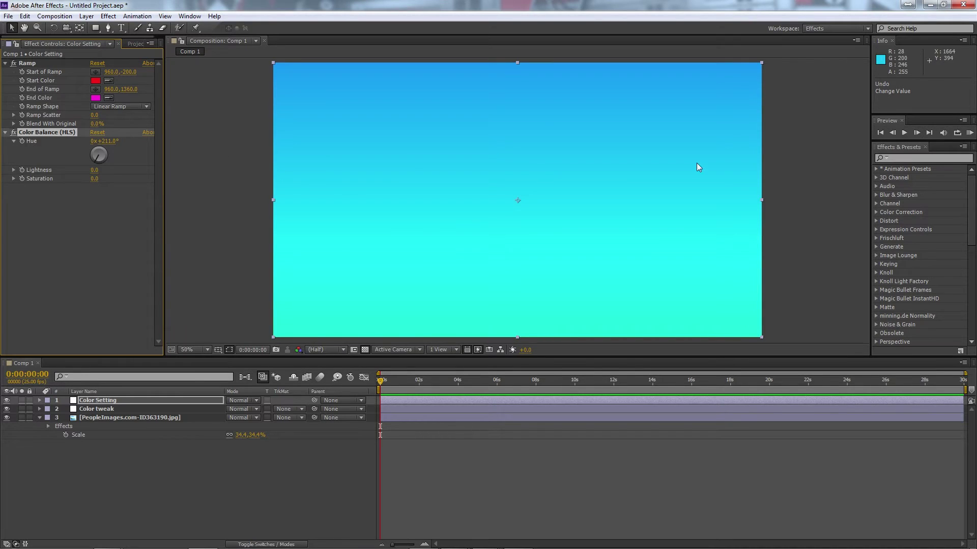
Set Color Setting's blend mode to Hue and its Color Balance Hue to 219°.
click(167, 399)
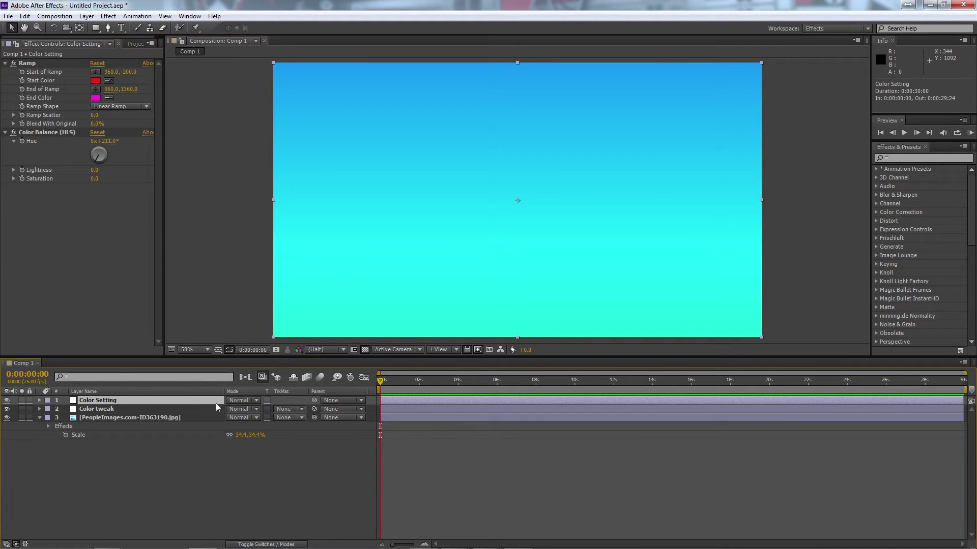
key(ctrl)
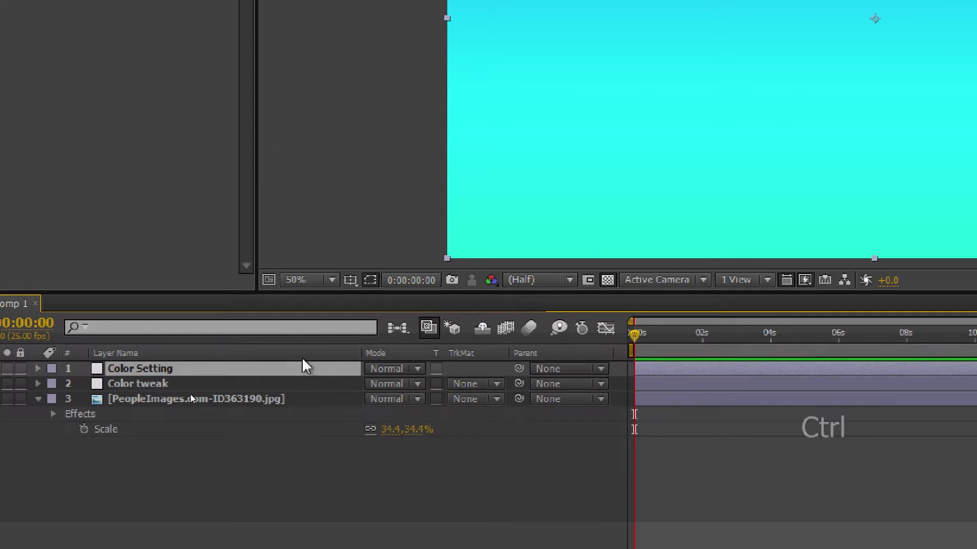
click(390, 370)
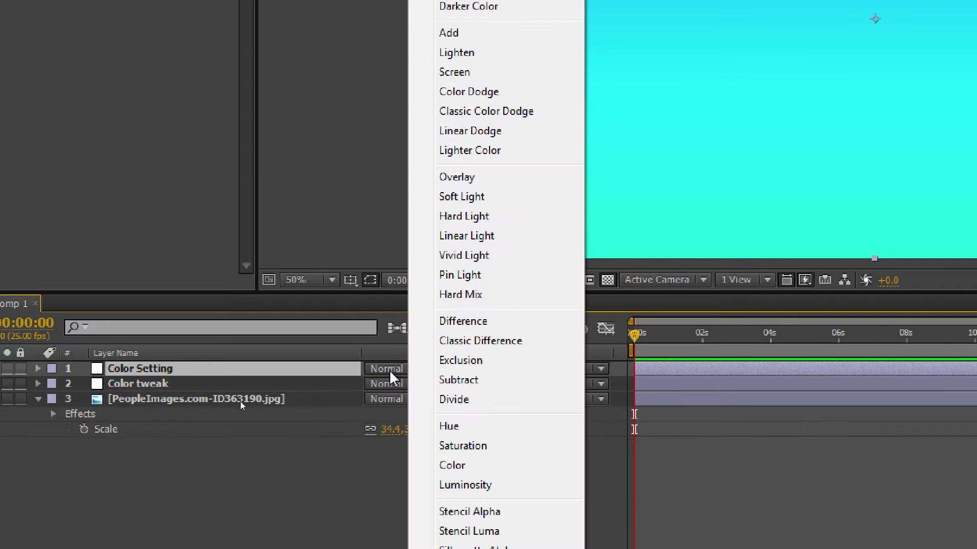
click(441, 427)
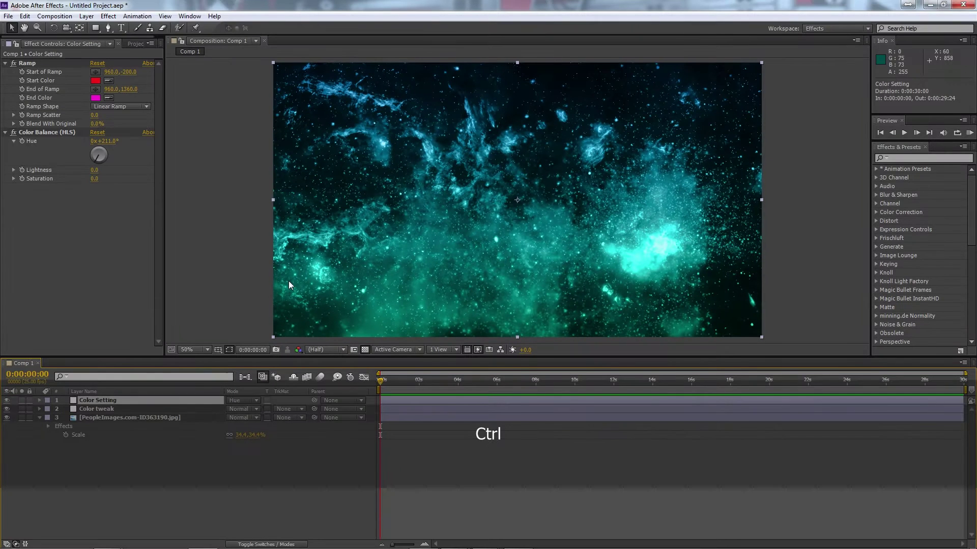
drag(104, 141, 122, 140)
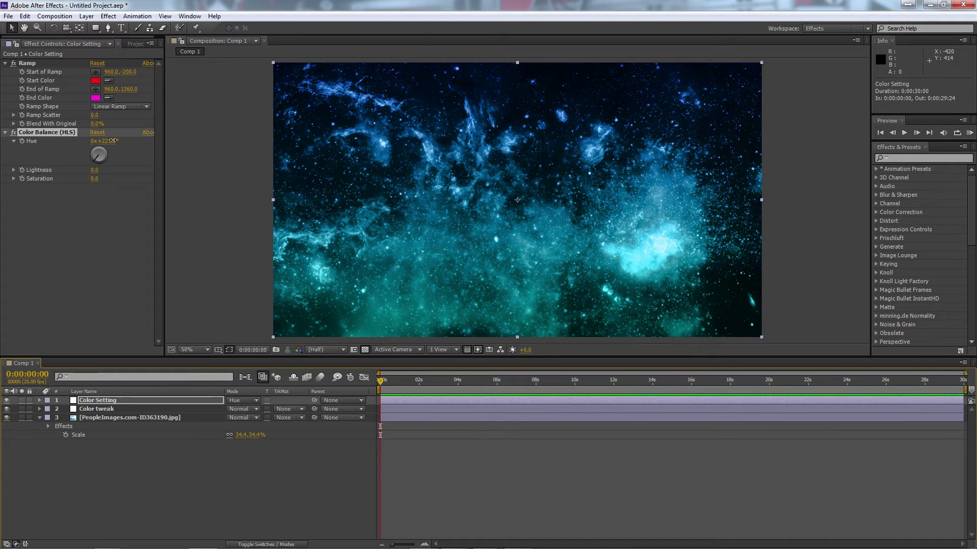
drag(112, 141, 109, 141)
Change the Ramp End Color to a magenta tone.
click(122, 401)
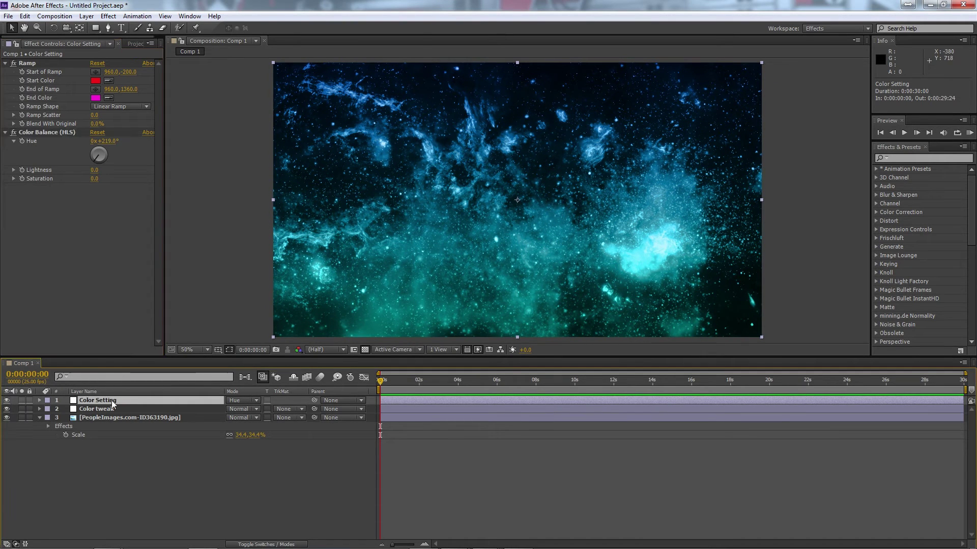
click(27, 63)
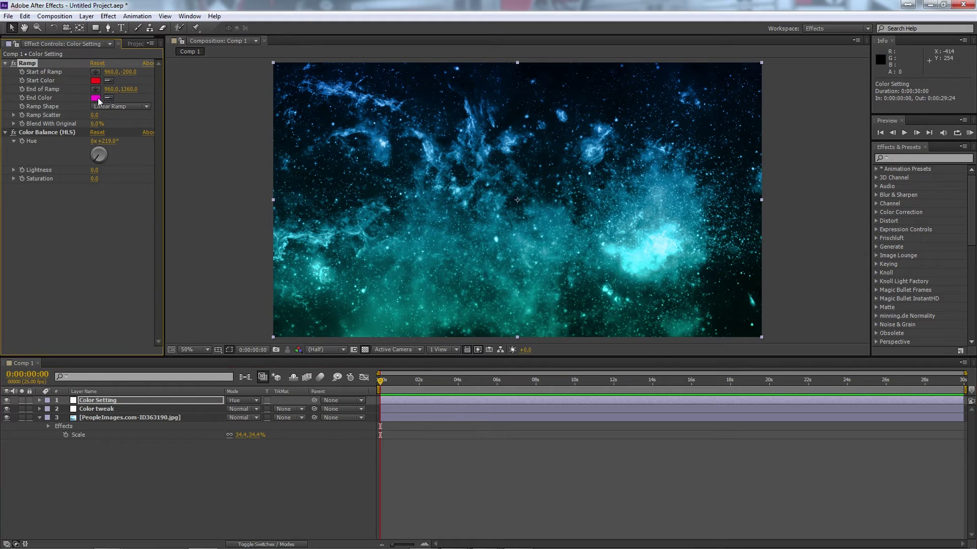
click(95, 97)
drag(515, 175, 539, 173)
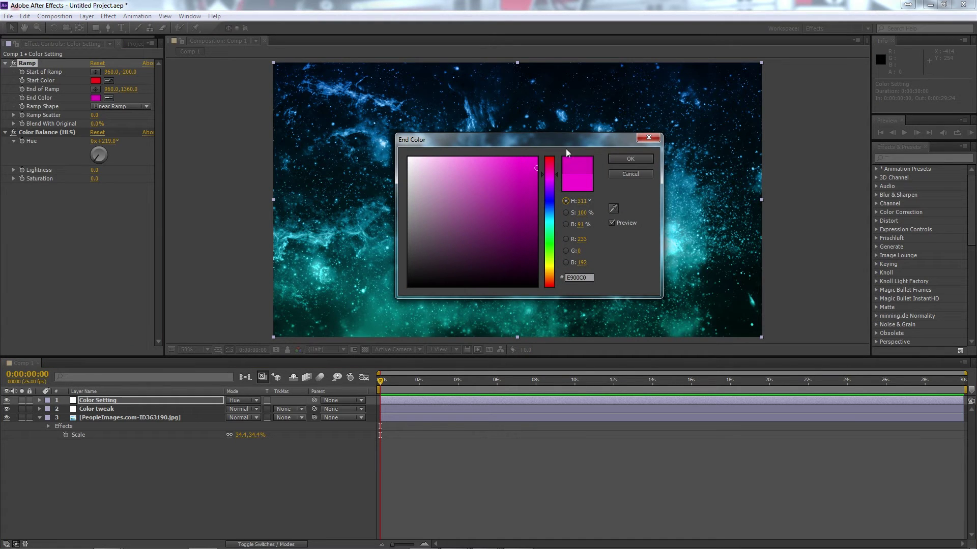
click(542, 176)
click(630, 159)
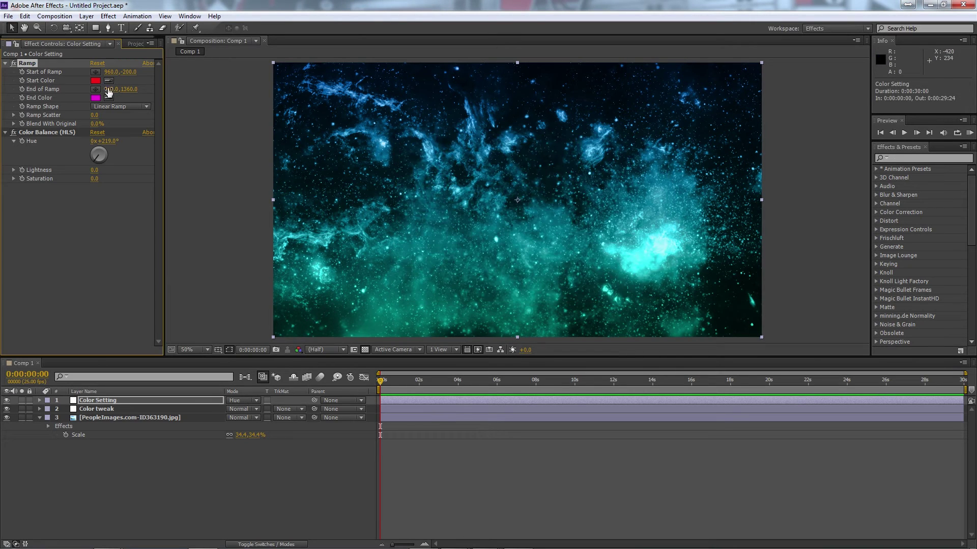
Reposition the ramp's start and end points around the frame.
key(comma)
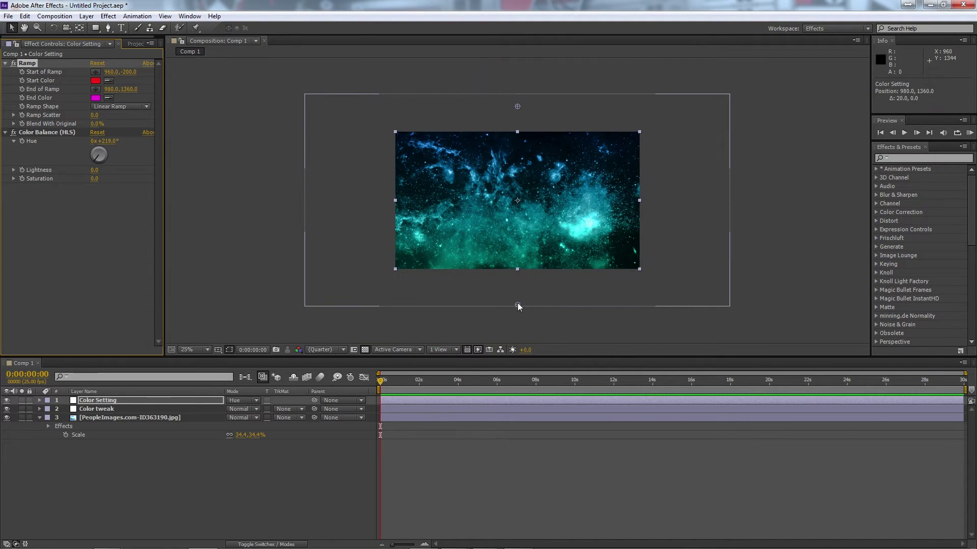
mouse_move(518, 303)
mouse_down()
mouse_move(515, 276)
mouse_move(515, 286)
mouse_up()
drag(518, 109, 518, 120)
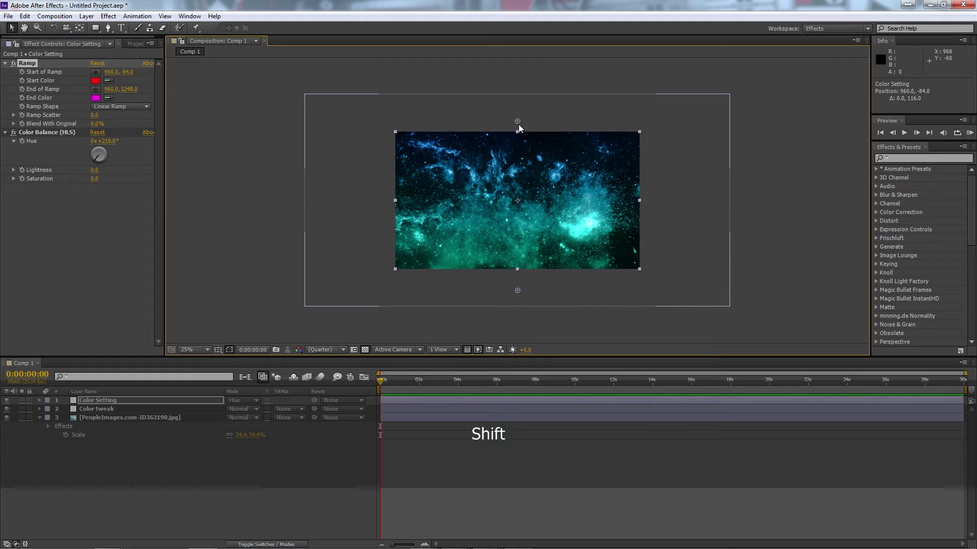
drag(517, 290, 518, 304)
key(period)
click(134, 402)
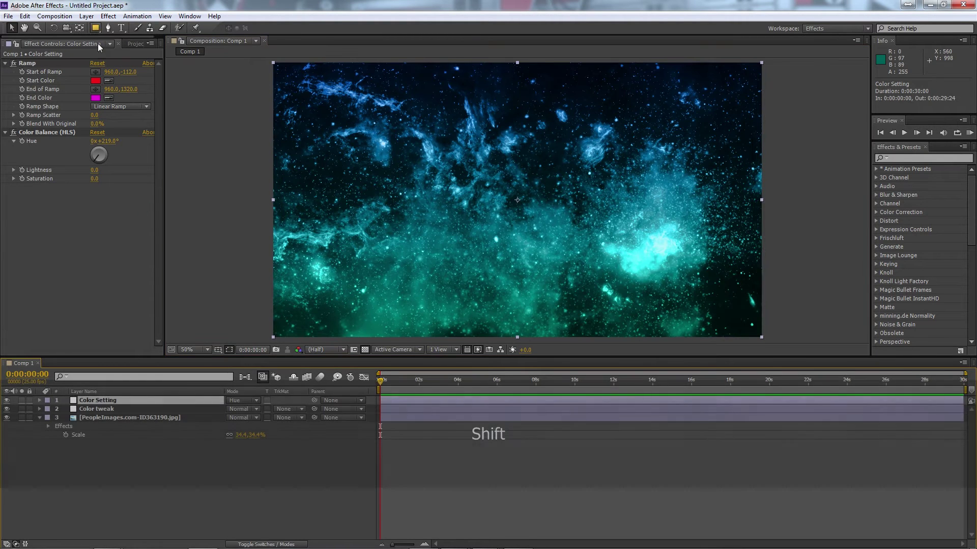
click(84, 17)
Add a new adjustment layer named 'Light Rays' on top of Comp 1.
mouse_move(97, 29)
click(330, 94)
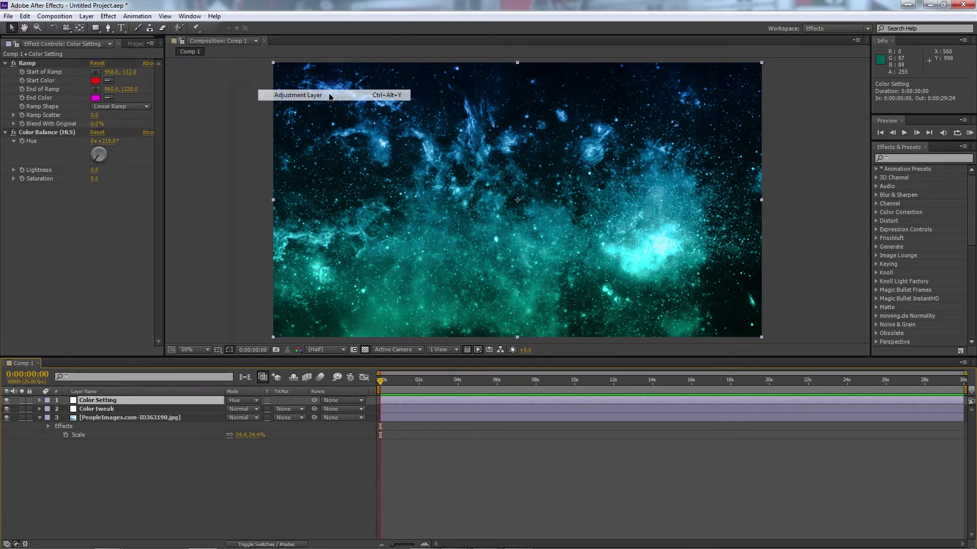
key(Return)
text(Light)
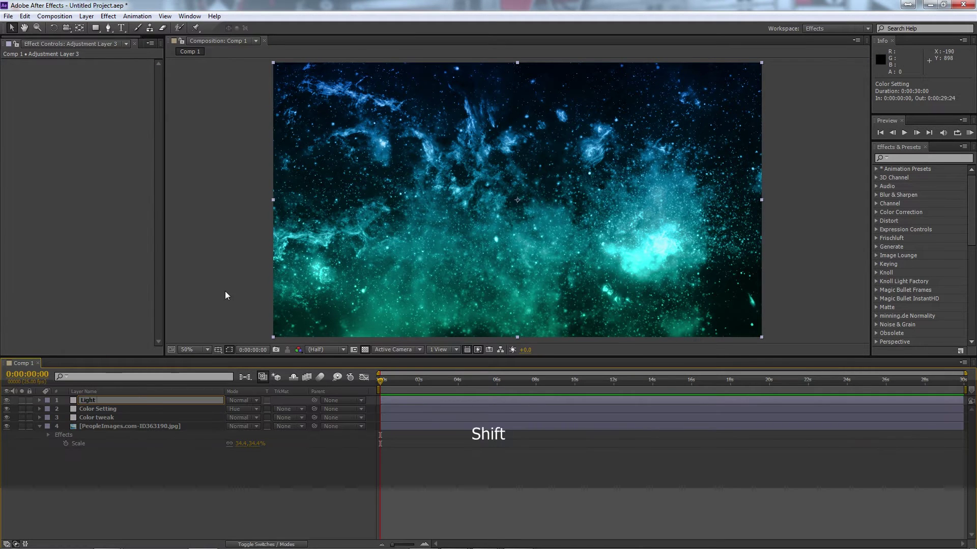
text( Rays)
key(Return)
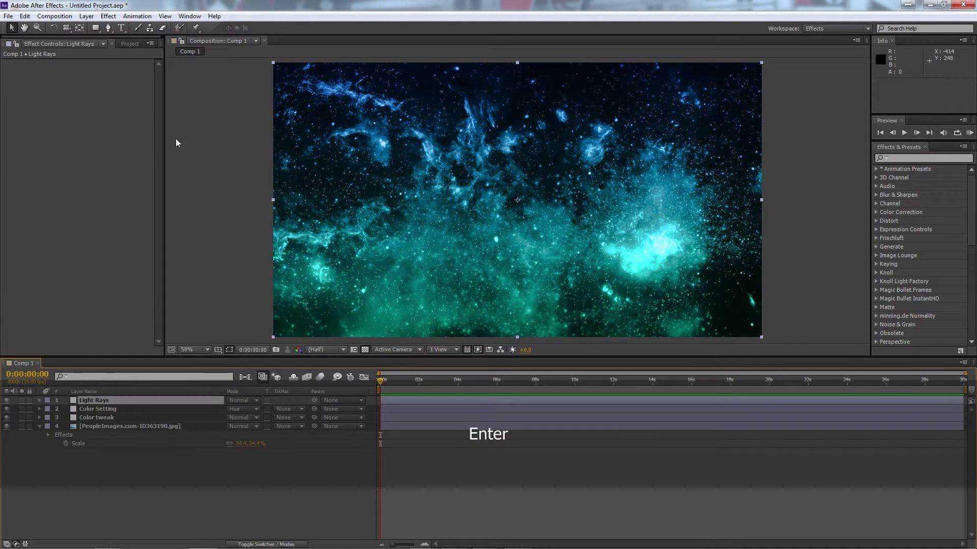
Apply CC Light Rays to the layer and drag its centre across the galaxy.
click(110, 17)
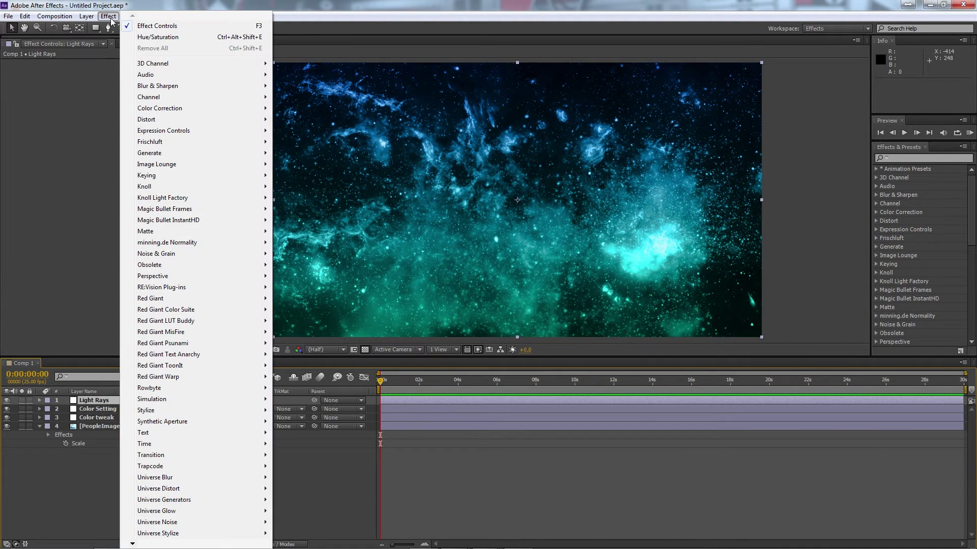
mouse_move(189, 153)
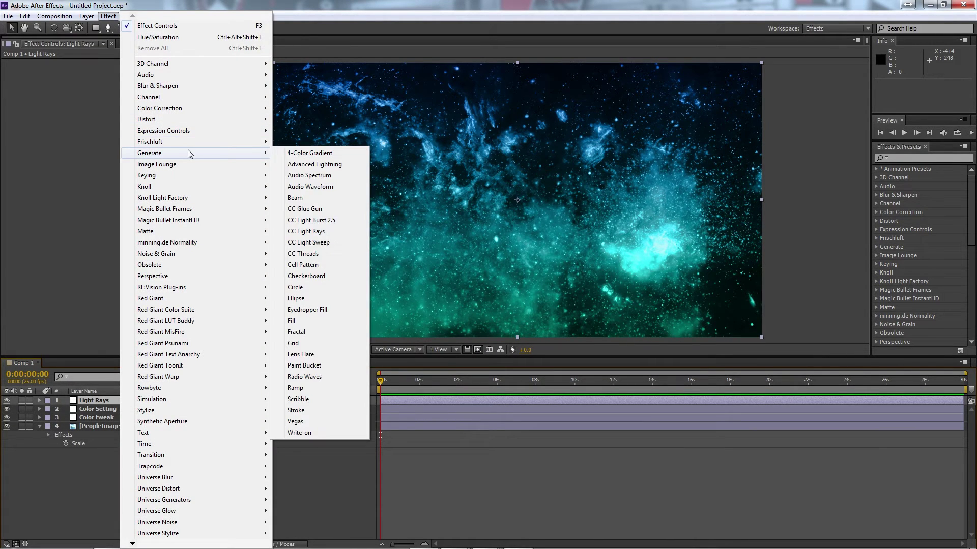
click(320, 232)
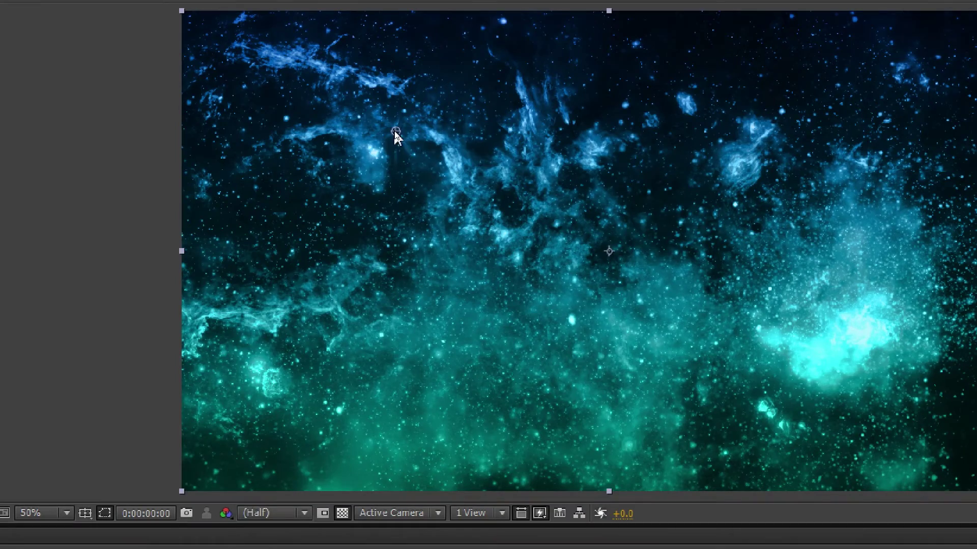
drag(395, 132, 419, 194)
drag(435, 239, 602, 247)
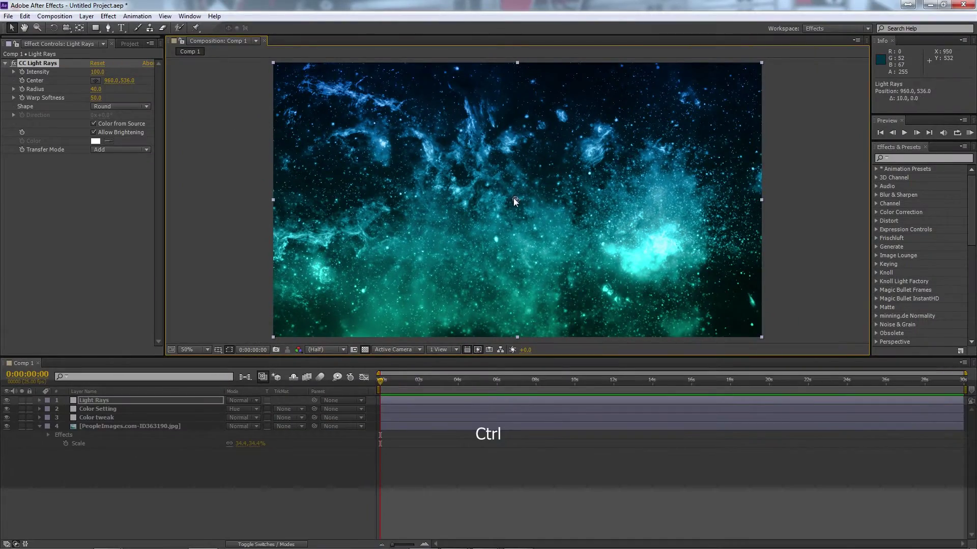
drag(513, 201, 508, 190)
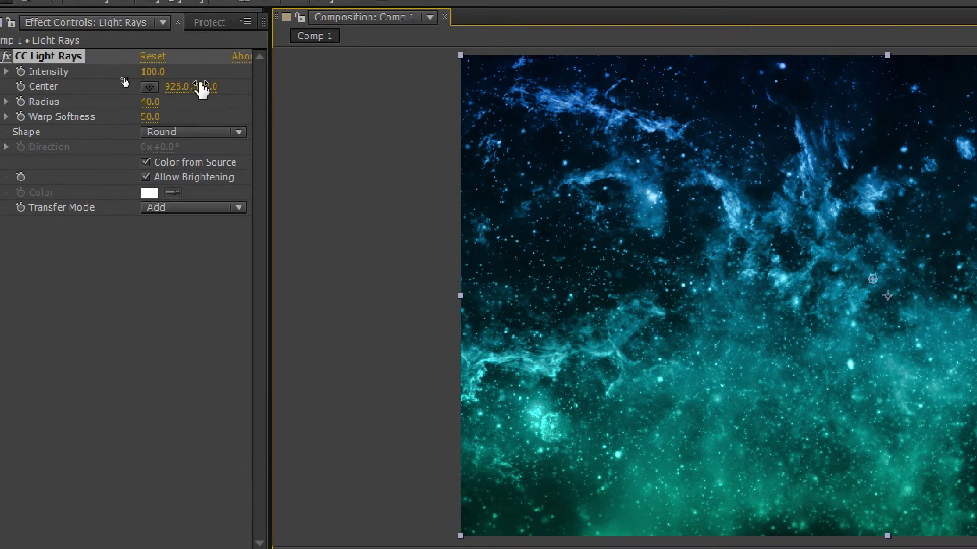
Set the CC Light Rays Center to 1920/2, 1080/2 (960, 540).
click(173, 87)
text(19)
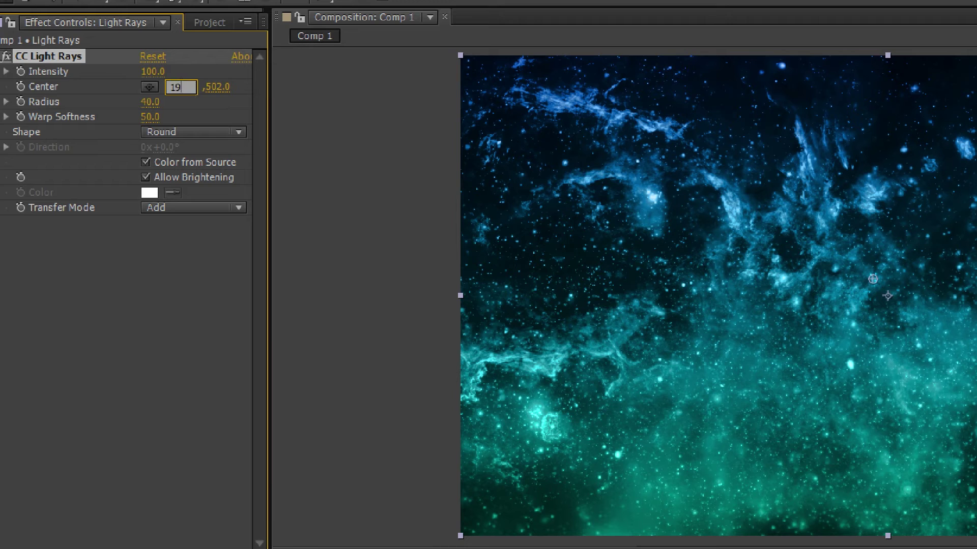
text(20/2)
key(Return)
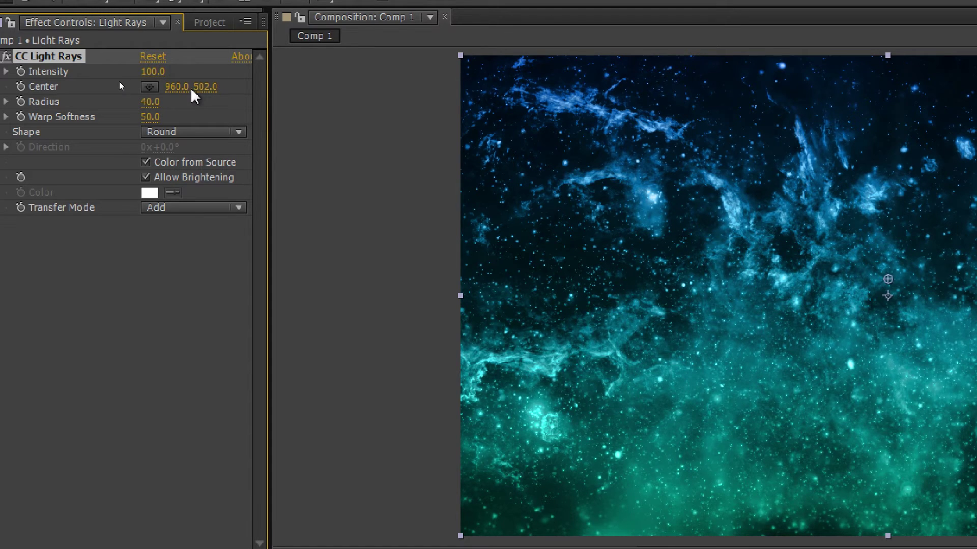
click(210, 85)
text(1080)
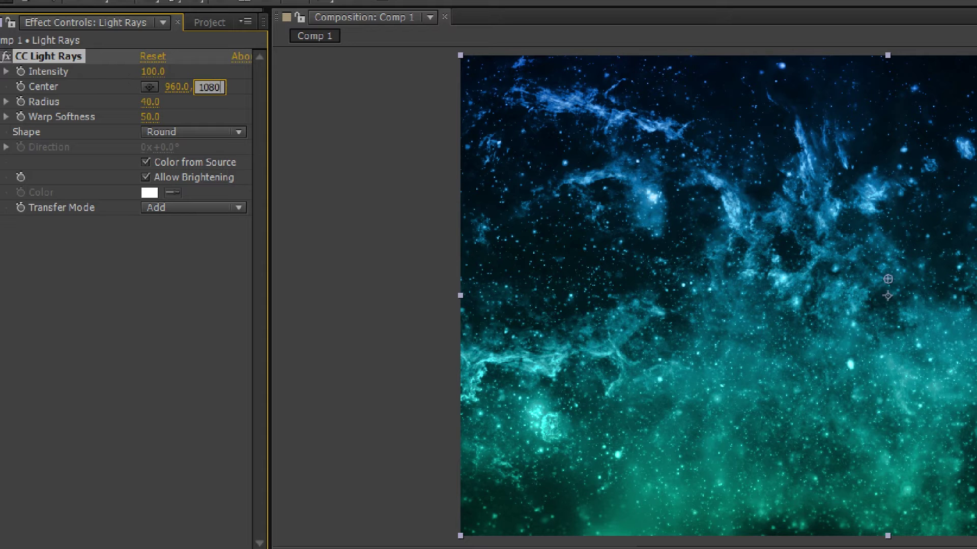
key(Return)
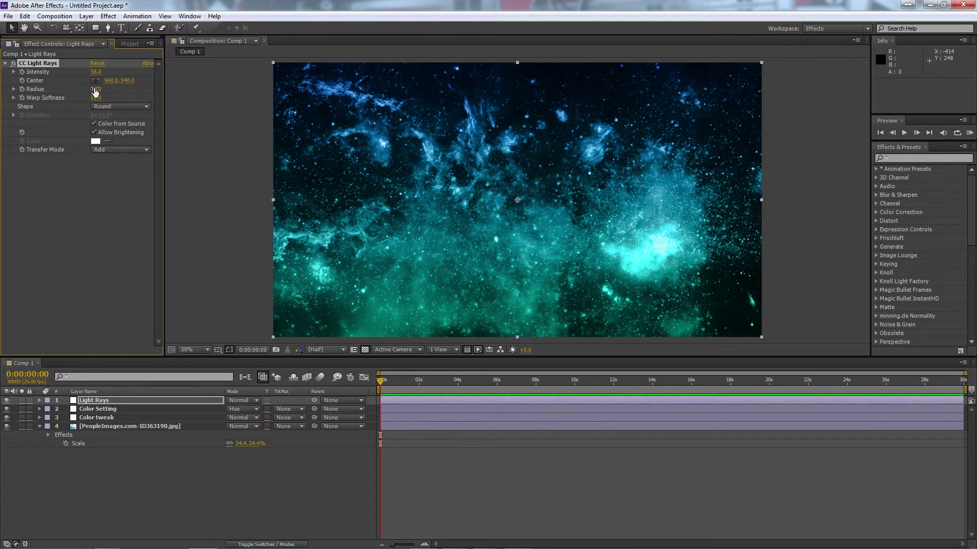
Set the rays' radius to 565 and warp softness to 23, then move the galaxy photo to about 826, 482.
drag(114, 87, 275, 96)
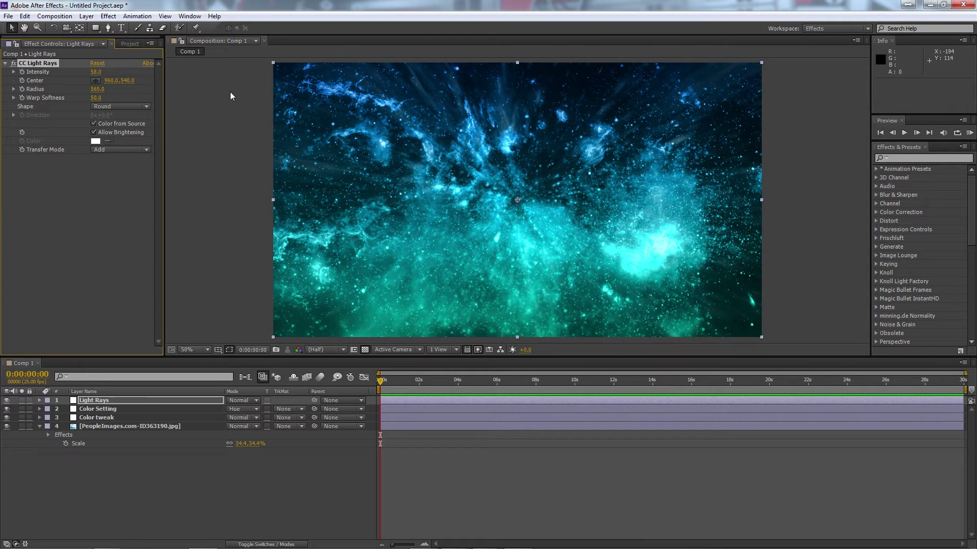
drag(92, 99, 83, 102)
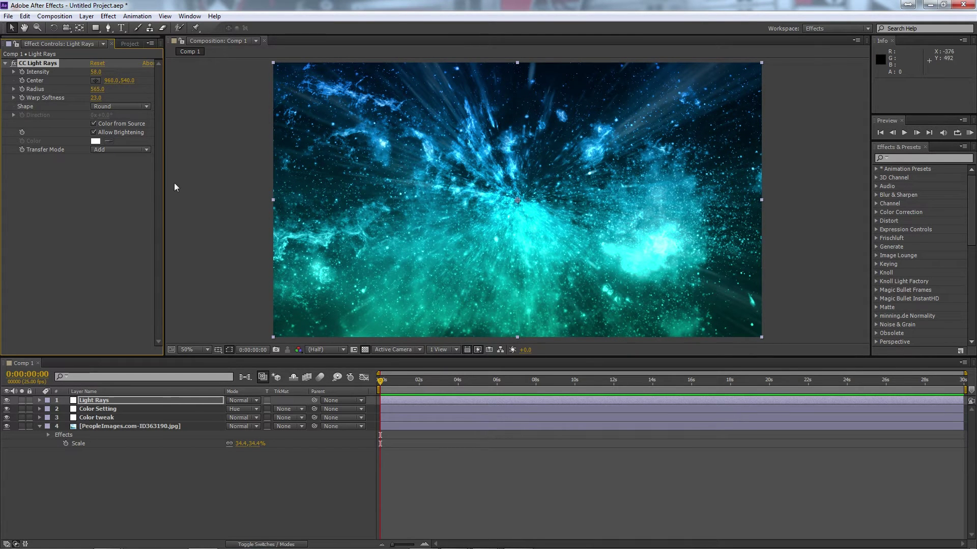
click(121, 426)
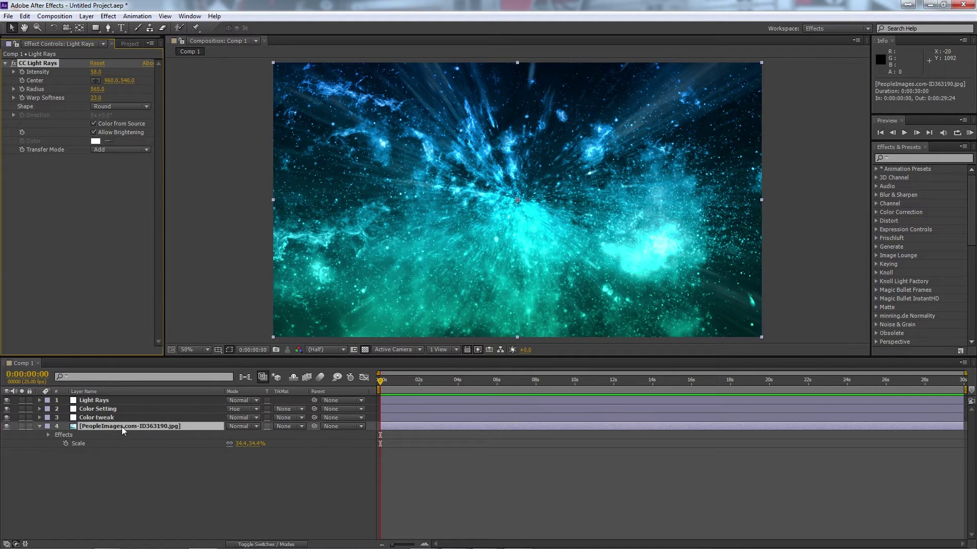
drag(472, 275, 413, 275)
drag(511, 230, 467, 244)
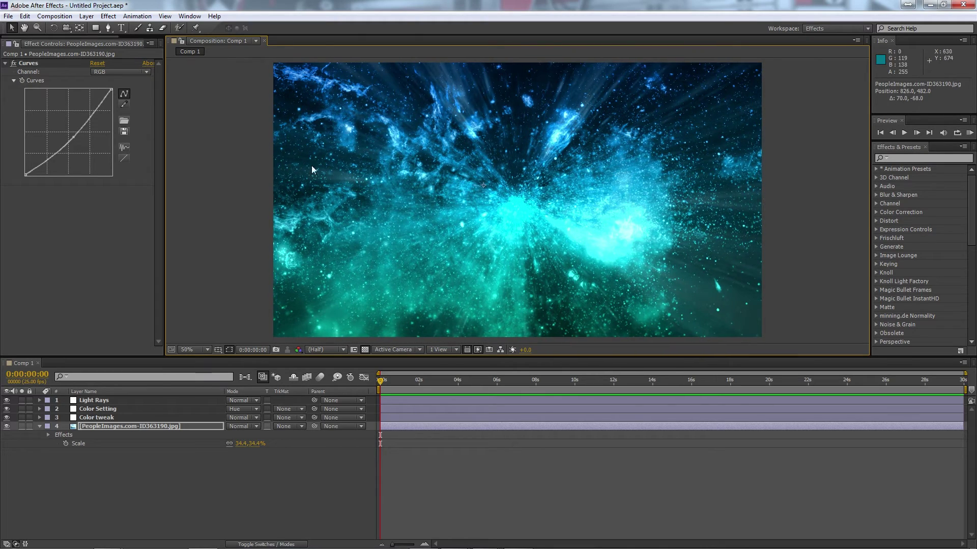
Add a Null 1 layer and parent the galaxy photo to it.
click(87, 16)
mouse_move(229, 28)
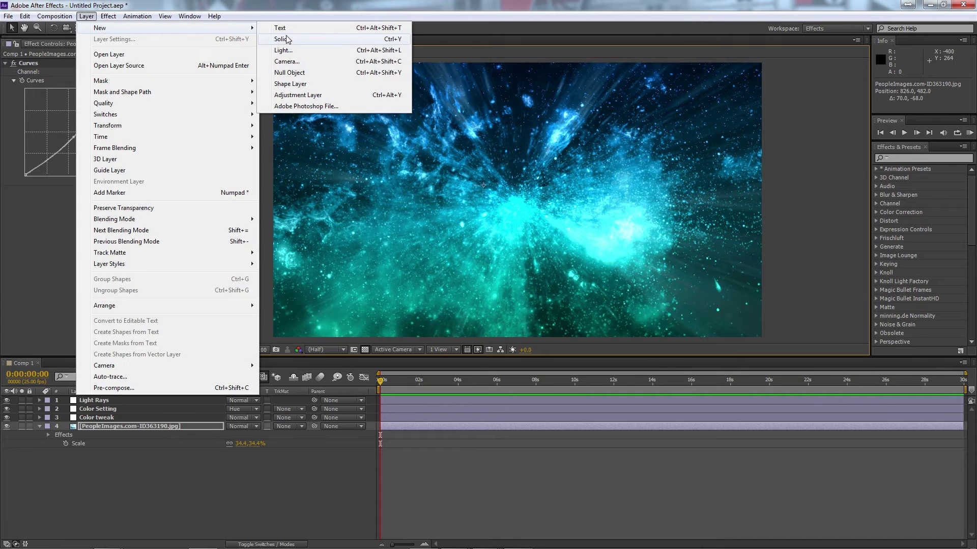
click(290, 73)
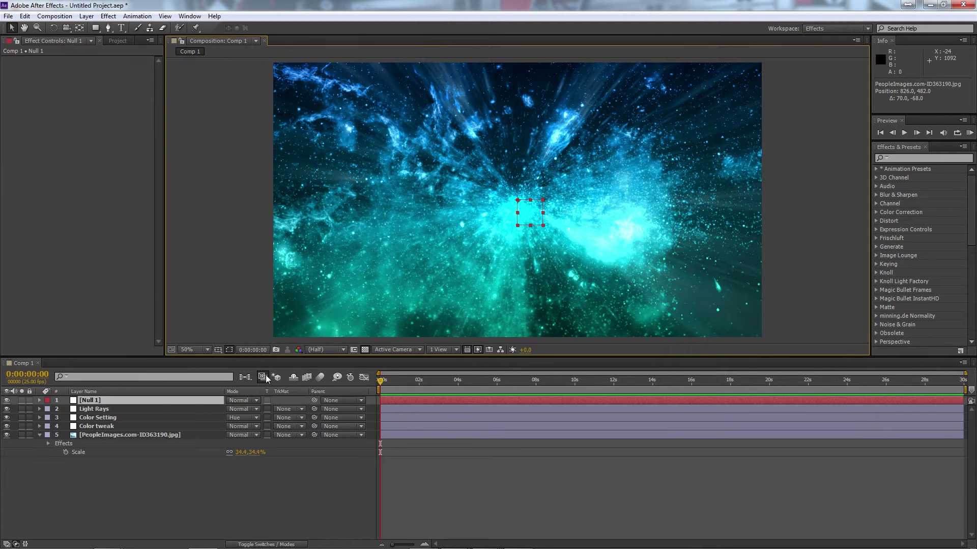
click(168, 437)
drag(313, 435, 133, 401)
click(132, 400)
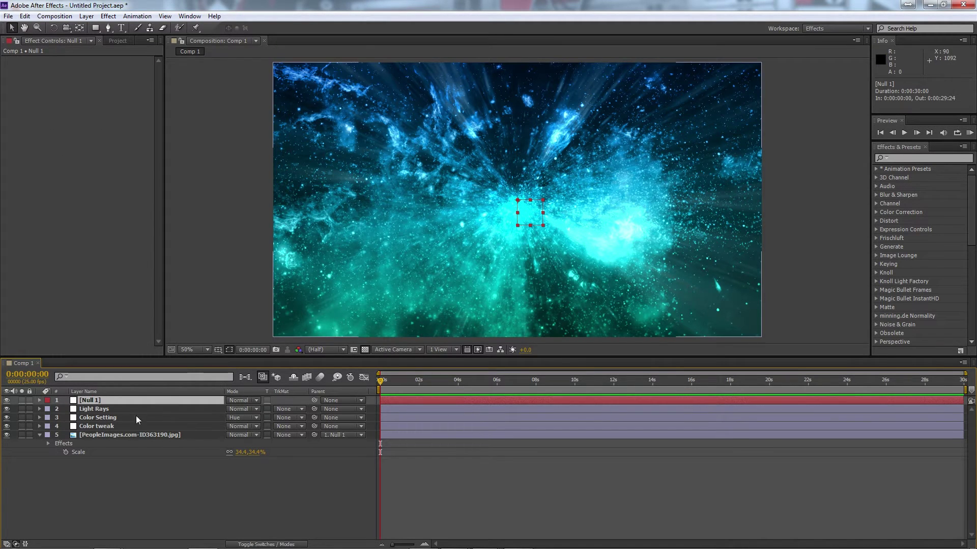
Try moving the CC Light Rays centre, then undo the move.
click(120, 409)
click(61, 44)
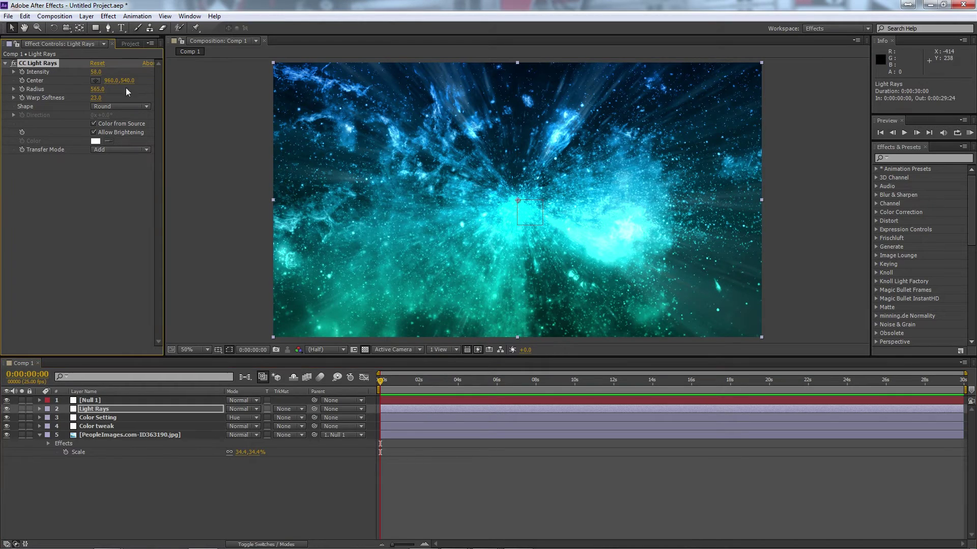
drag(520, 197, 496, 215)
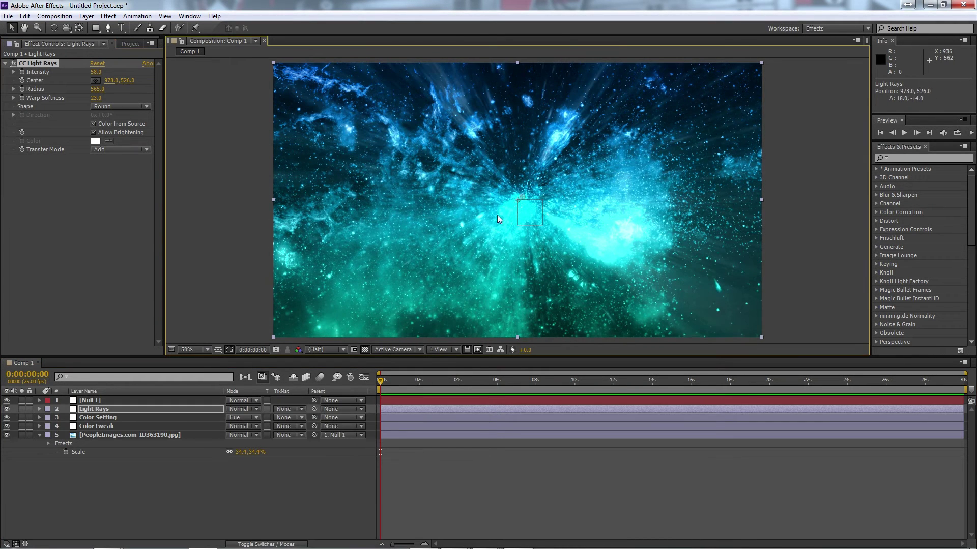
key(ctrl+z)
Move the galaxy image left to -500, -98 to centre the burst, keeping Scale at 34.4%.
click(122, 435)
key(s)
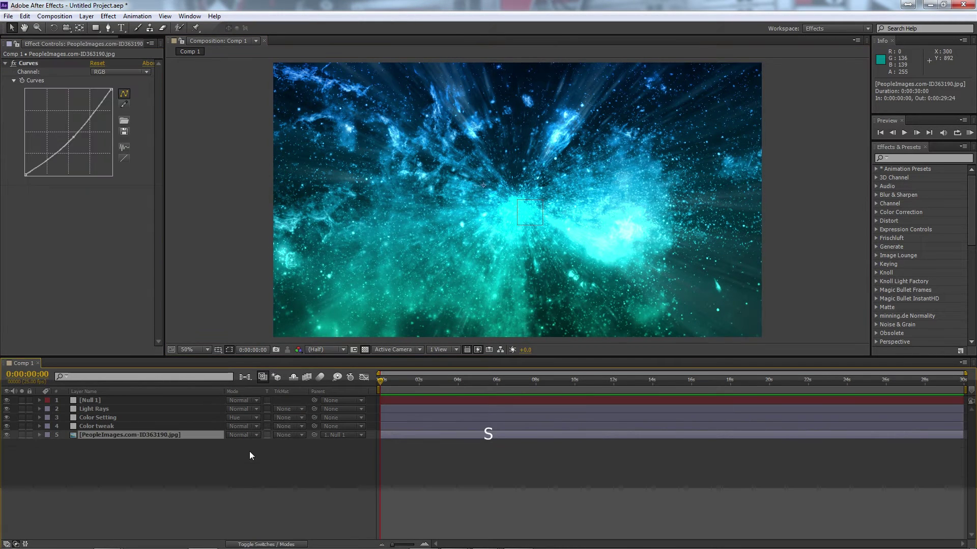
drag(249, 444, 275, 443)
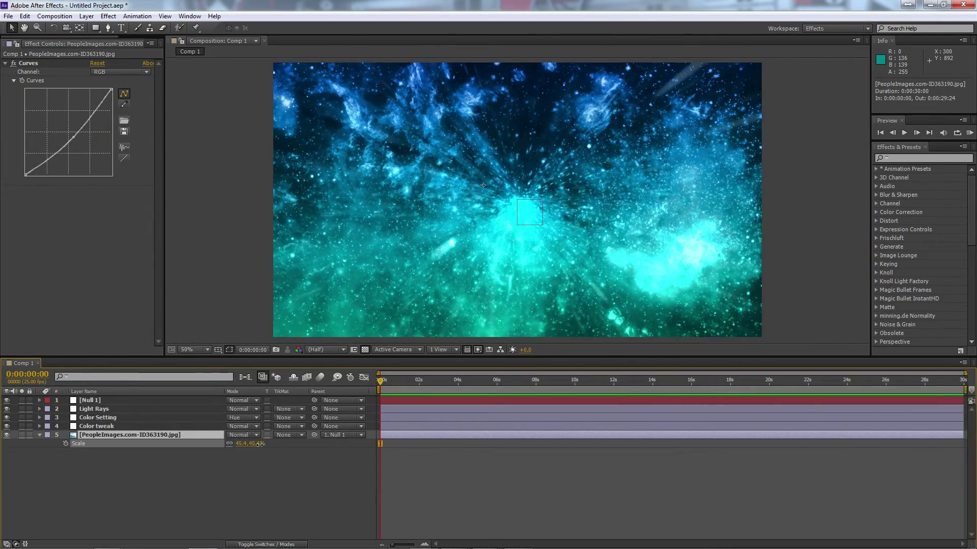
key(ctrl+z)
drag(449, 243, 365, 228)
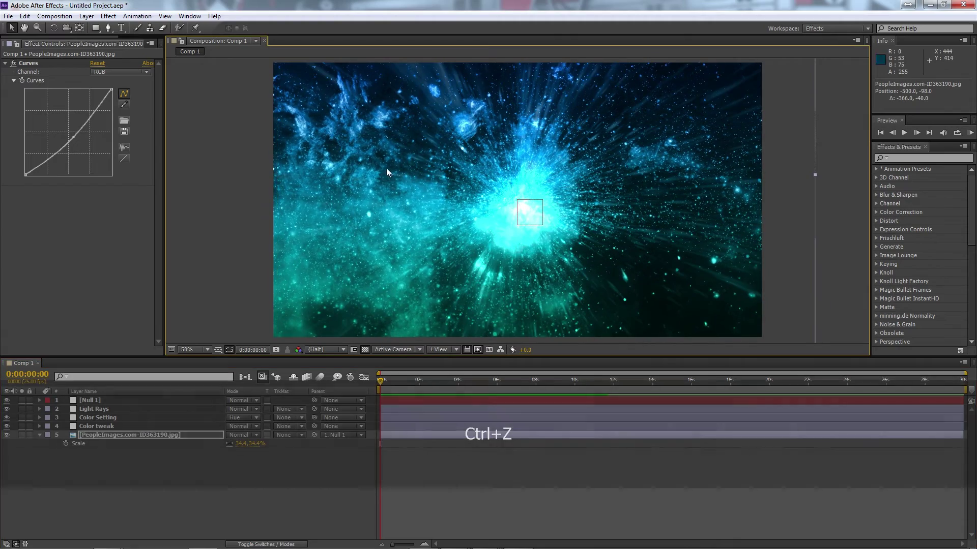
mouse_move(258, 444)
mouse_down()
mouse_move(267, 443)
mouse_move(248, 443)
mouse_move(261, 444)
mouse_up()
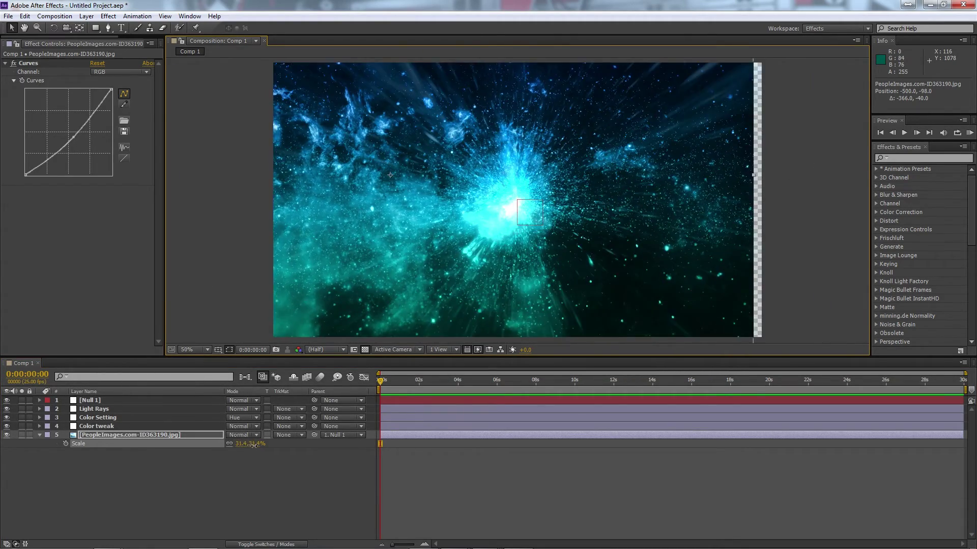
key(ctrl+z)
Try a 118% scale on Null 1, undo it, and reselect the galaxy image.
click(132, 405)
click(137, 401)
key(s)
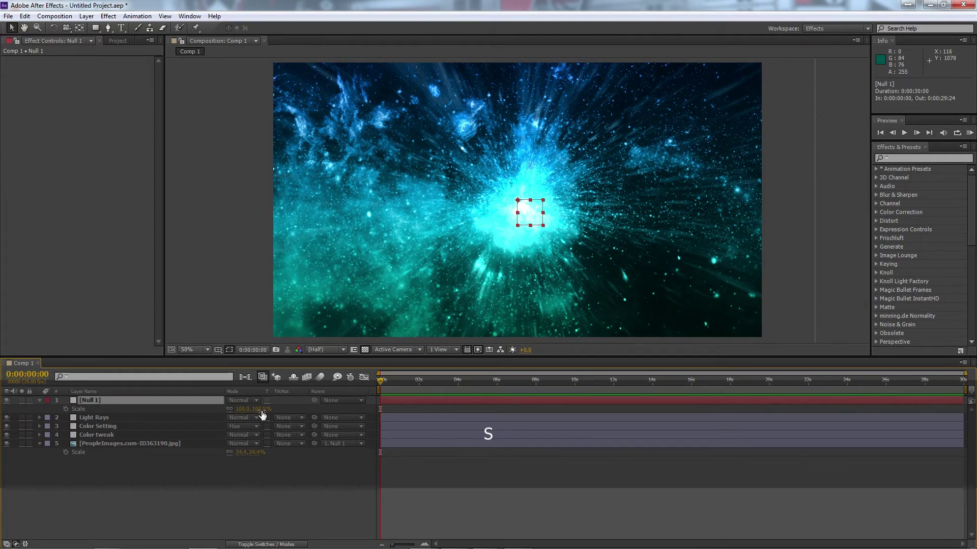
drag(262, 410, 269, 409)
key(ctrl+z)
click(151, 443)
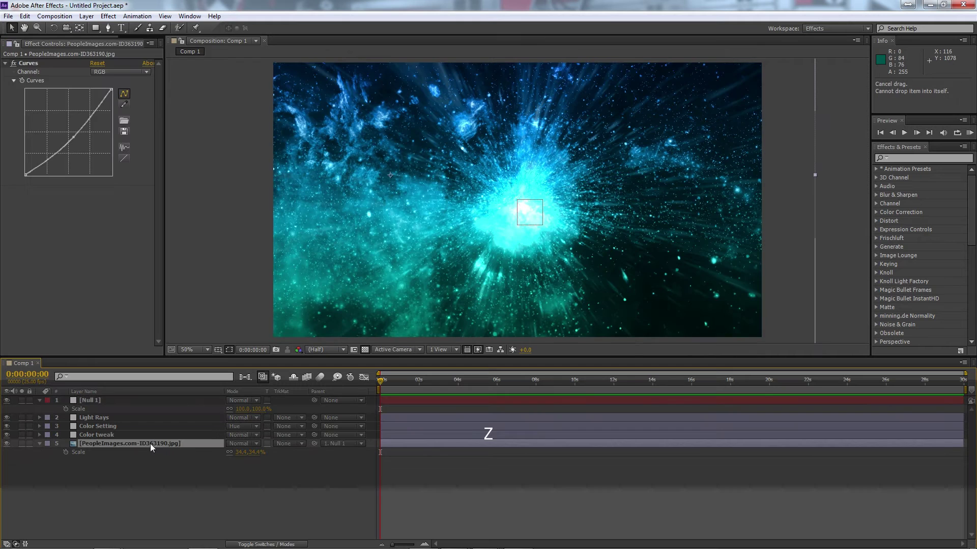
Keyframe the galaxy image's Position from -500, -98 at 0s to 128, 20 near the end.
key(p)
click(65, 452)
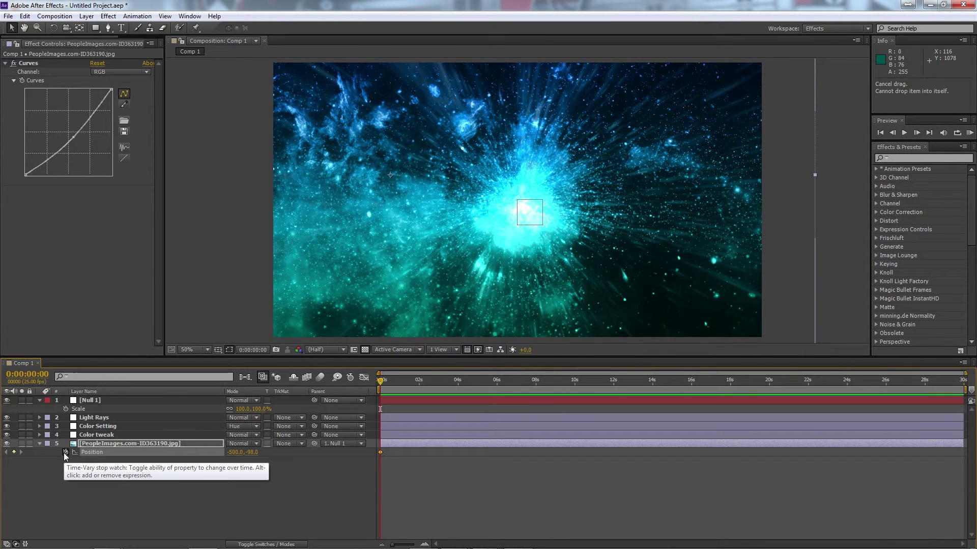
drag(389, 377, 673, 374)
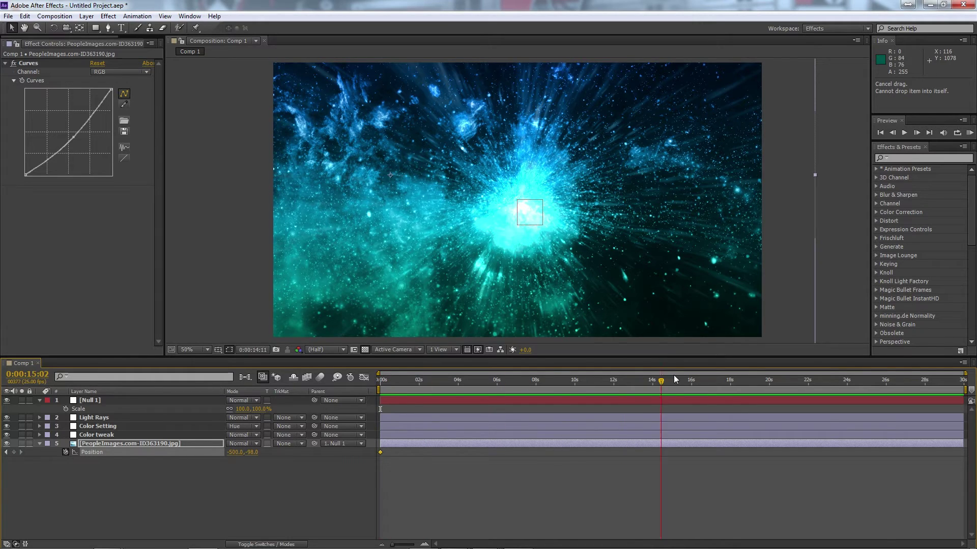
drag(390, 231, 546, 261)
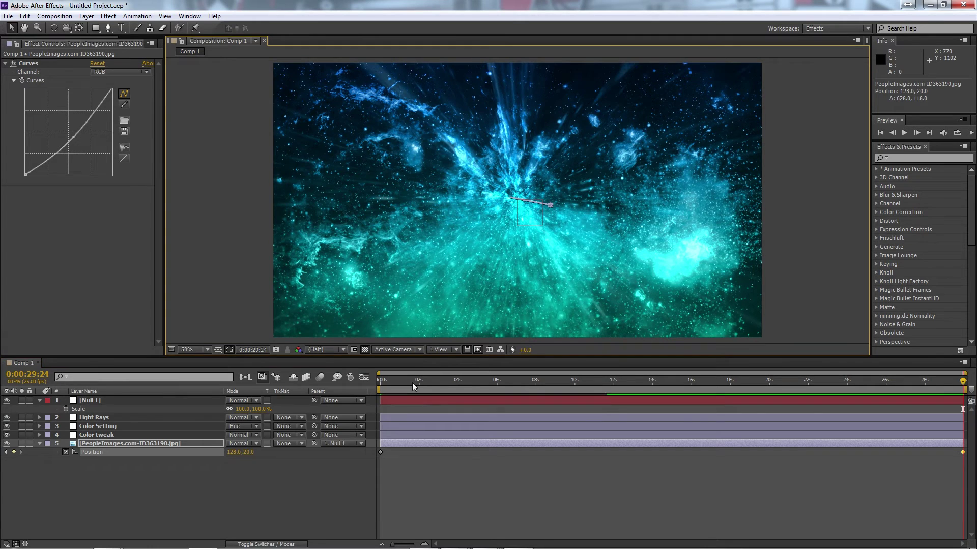
drag(412, 383, 349, 379)
Keyframe Null 1's Scale from 100% at the start to 83% at the last frame.
click(102, 400)
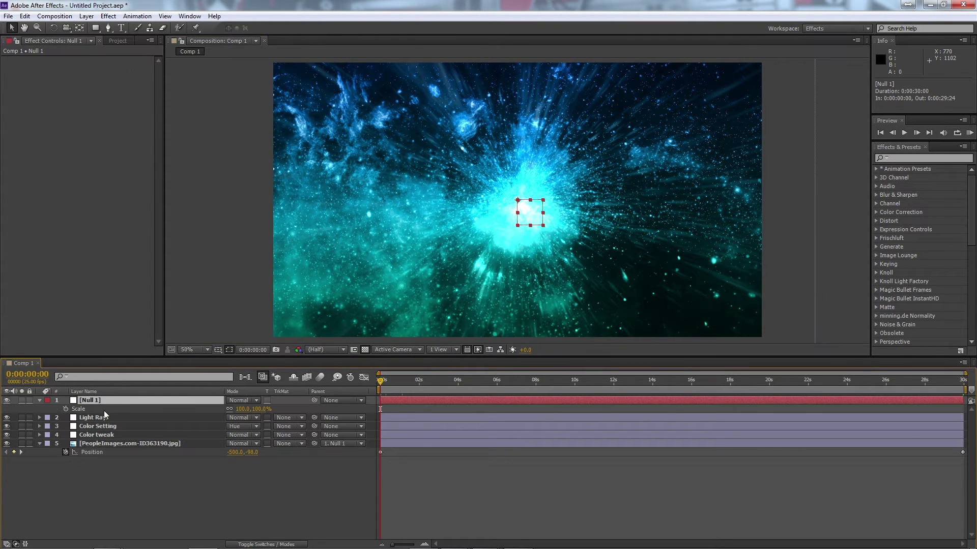
click(65, 410)
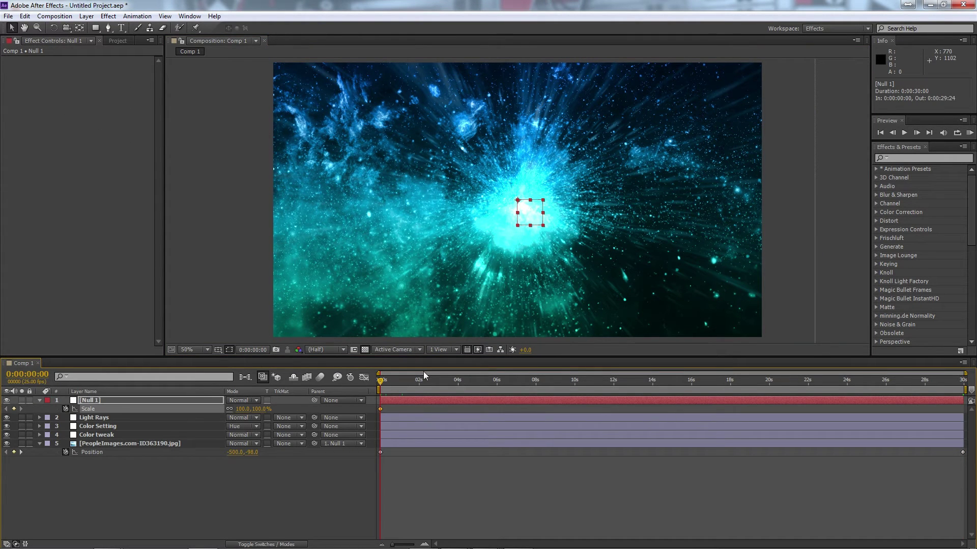
drag(401, 383, 963, 382)
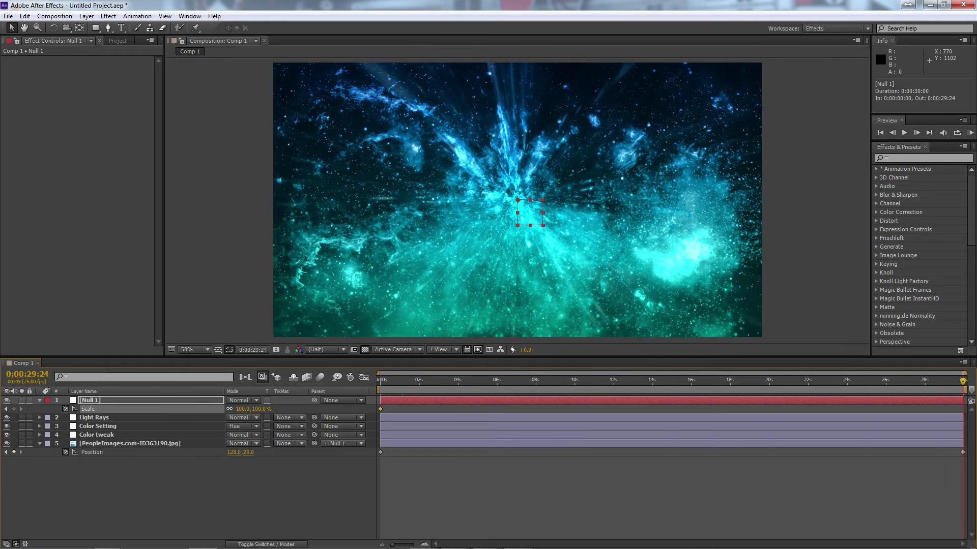
drag(257, 409, 253, 409)
drag(410, 386, 364, 381)
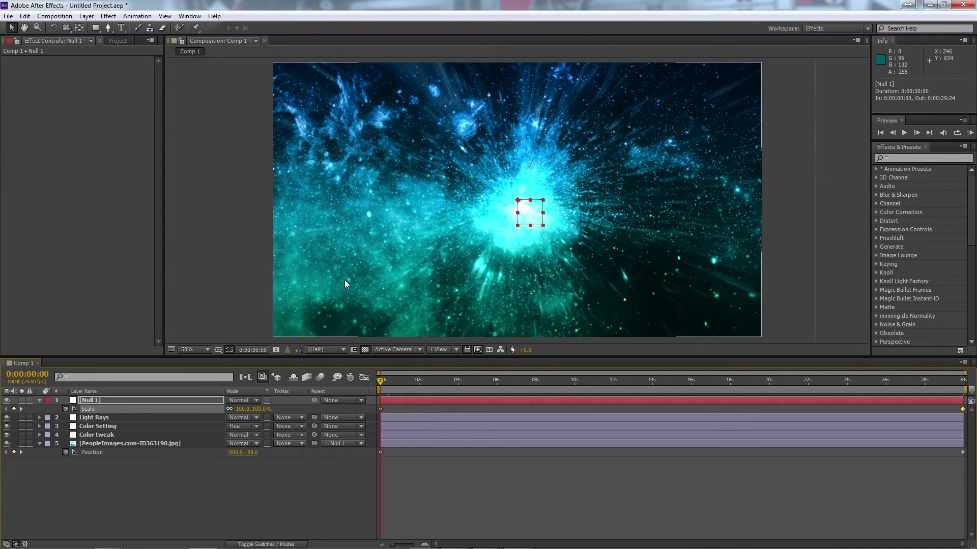
Preview the animation, then select the Color Setting layer.
key(KP_0)
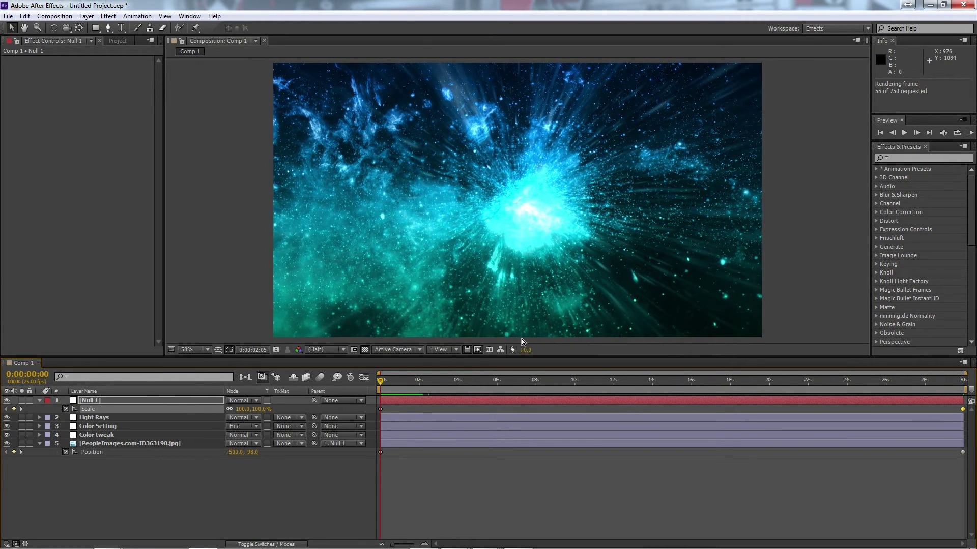
key(space)
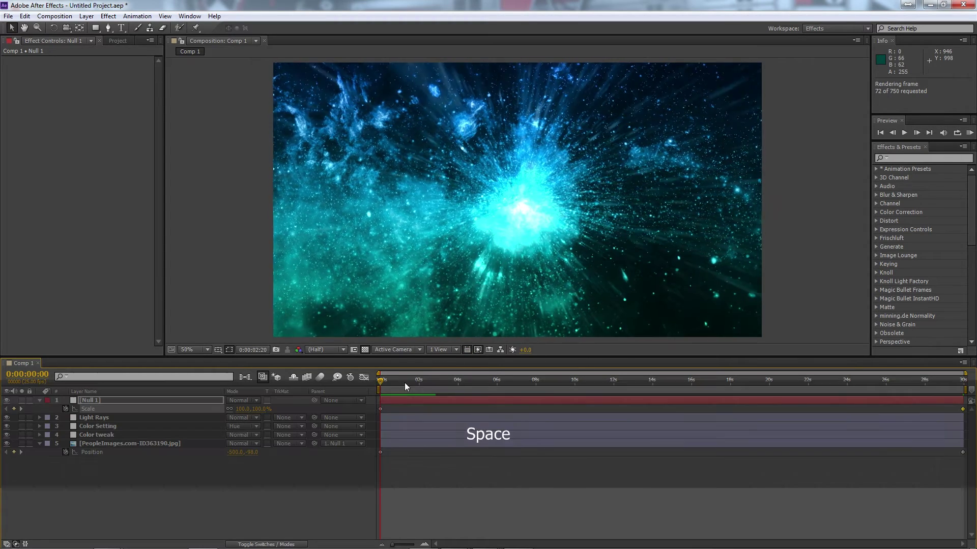
click(114, 420)
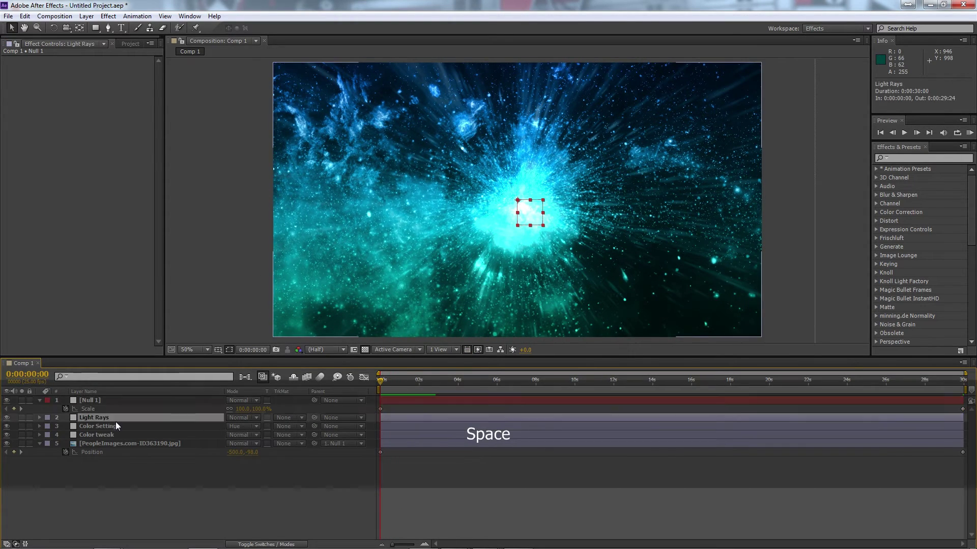
click(116, 426)
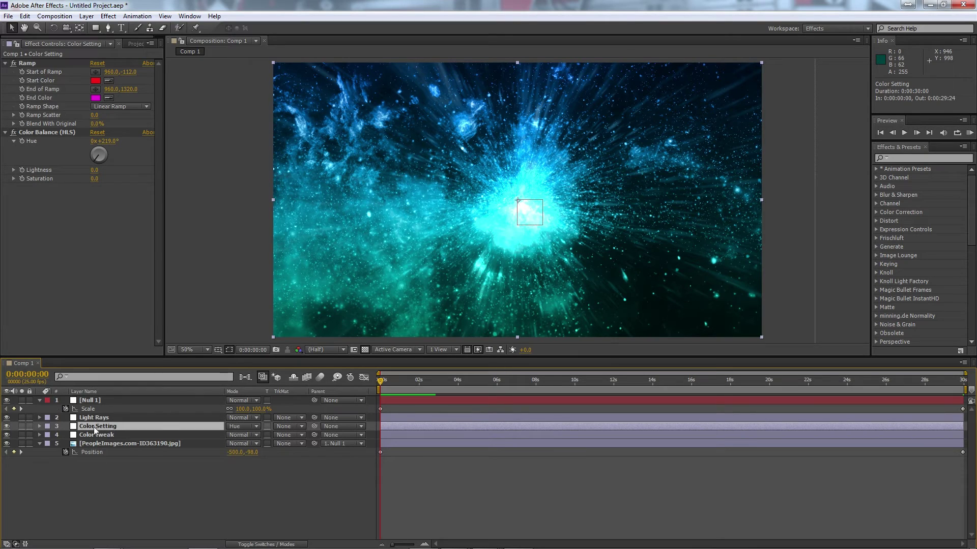
Keyframe the Color Balance (HLS) Hue higher at about 21 seconds, shifting cyan toward violet.
click(26, 131)
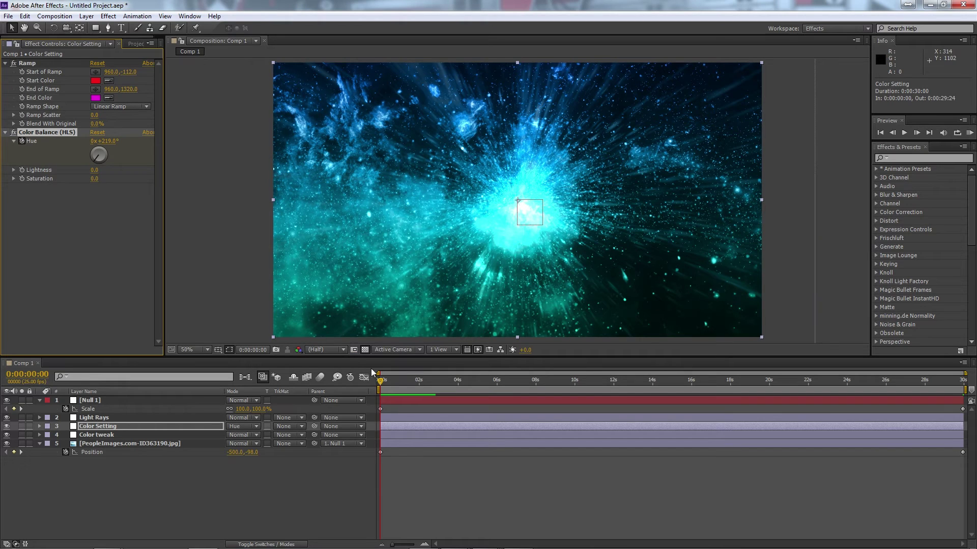
drag(385, 387, 798, 403)
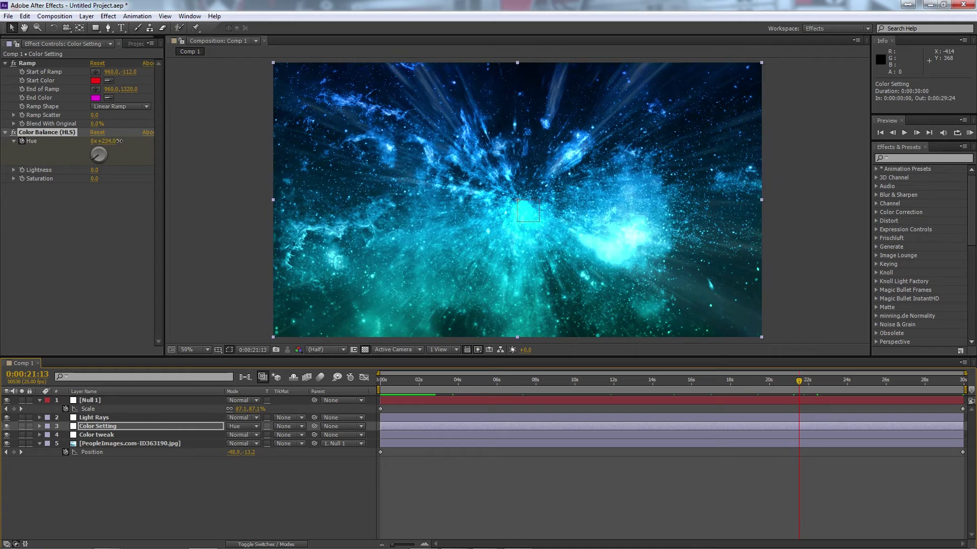
drag(119, 141, 144, 141)
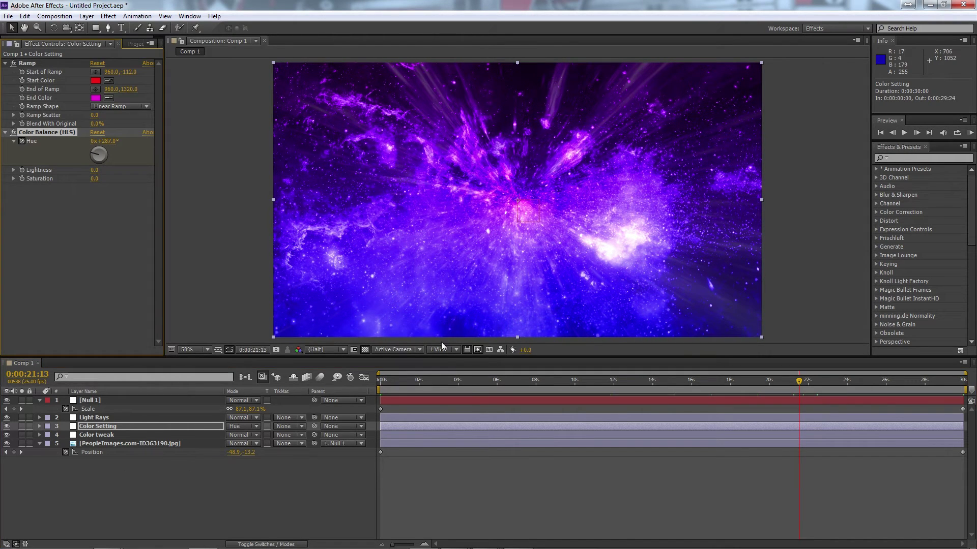
drag(388, 388, 322, 401)
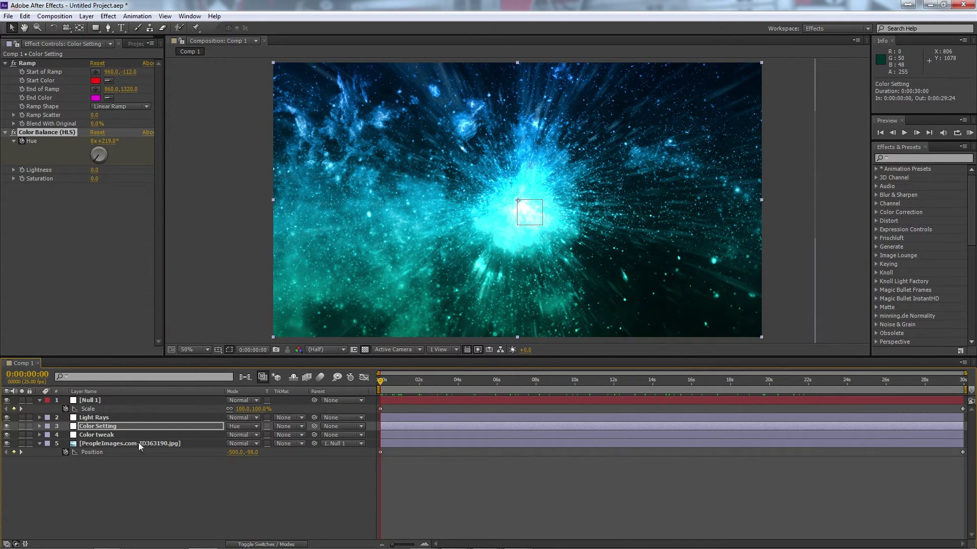
Try a Curves tweak on the galaxy image, undo it, and check around 13 seconds.
key(ctrl+Down)
key(ctrl+Down)
mouse_move(74, 140)
mouse_down()
mouse_move(87, 102)
mouse_move(56, 99)
mouse_move(74, 144)
mouse_up()
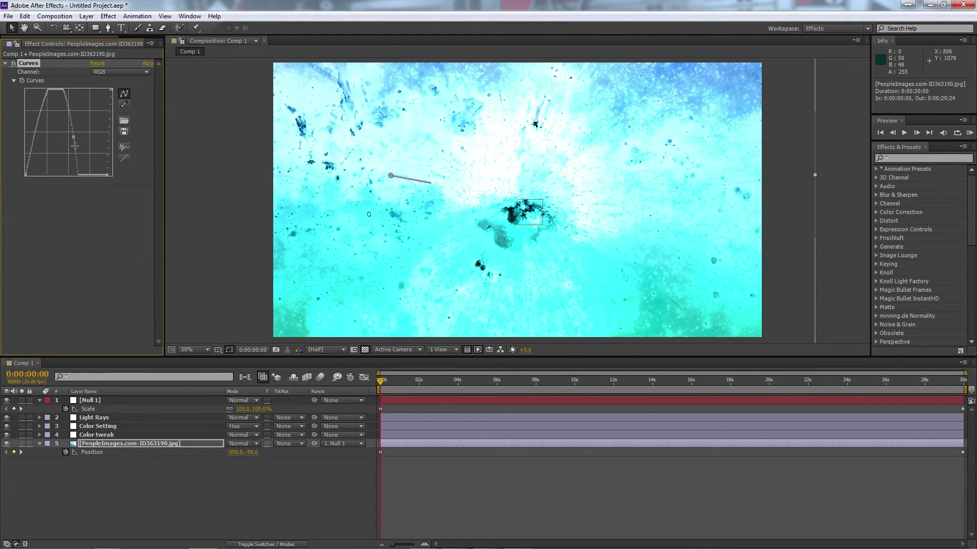
key(ctrl+z)
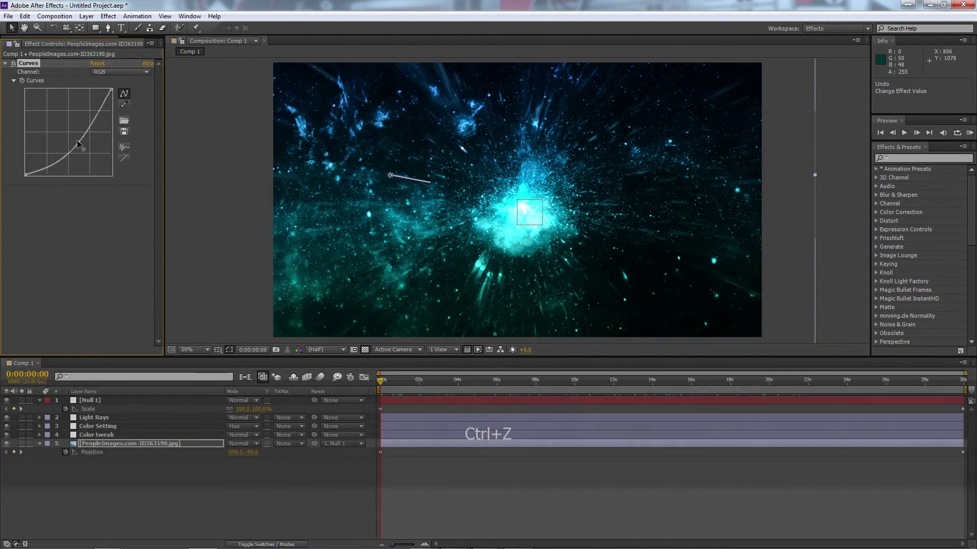
mouse_move(376, 377)
mouse_down()
mouse_move(694, 380)
mouse_move(529, 379)
mouse_move(387, 362)
mouse_up()
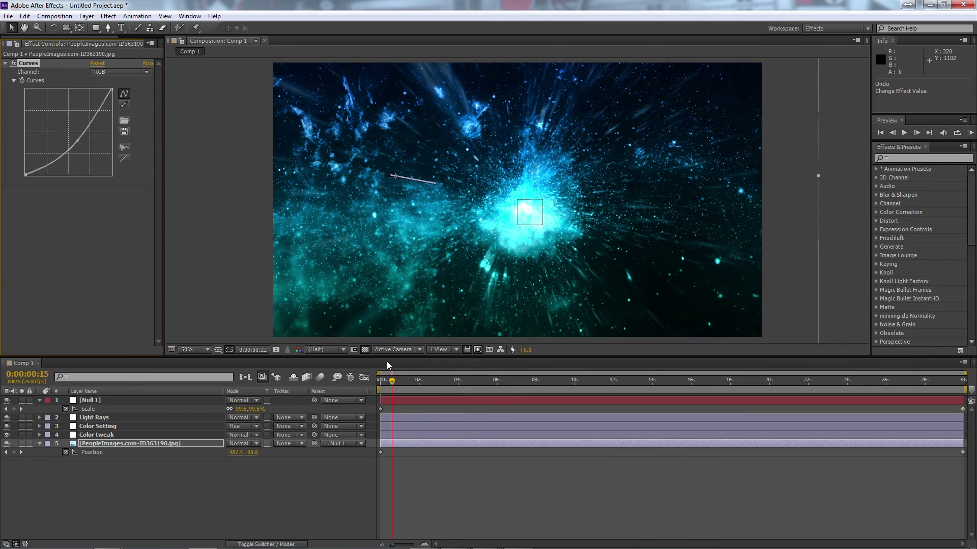
Raise the Light Rays intensity to 128 and check a later frame.
click(144, 420)
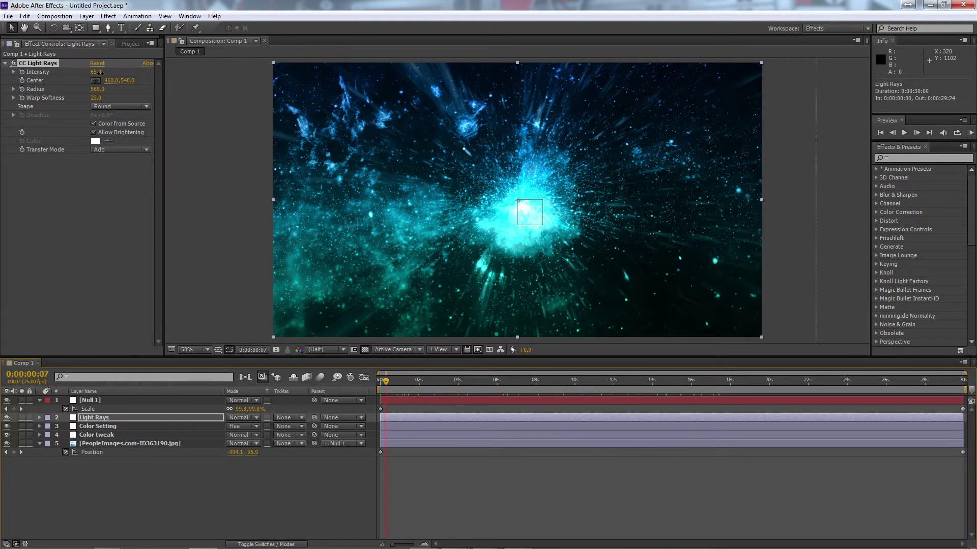
drag(116, 75, 130, 74)
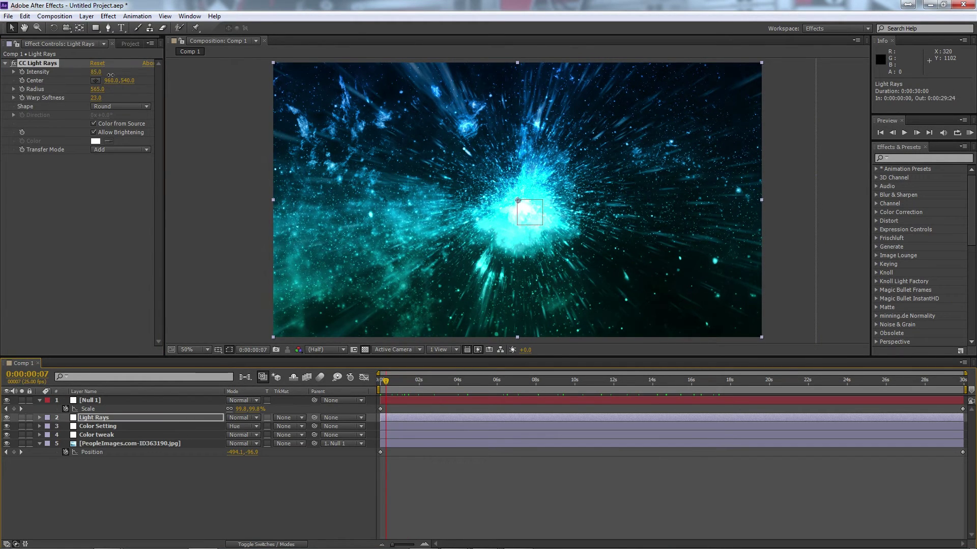
drag(393, 387, 609, 374)
Set CC Light Rays Warp Softness to 20 and review the animation.
click(97, 101)
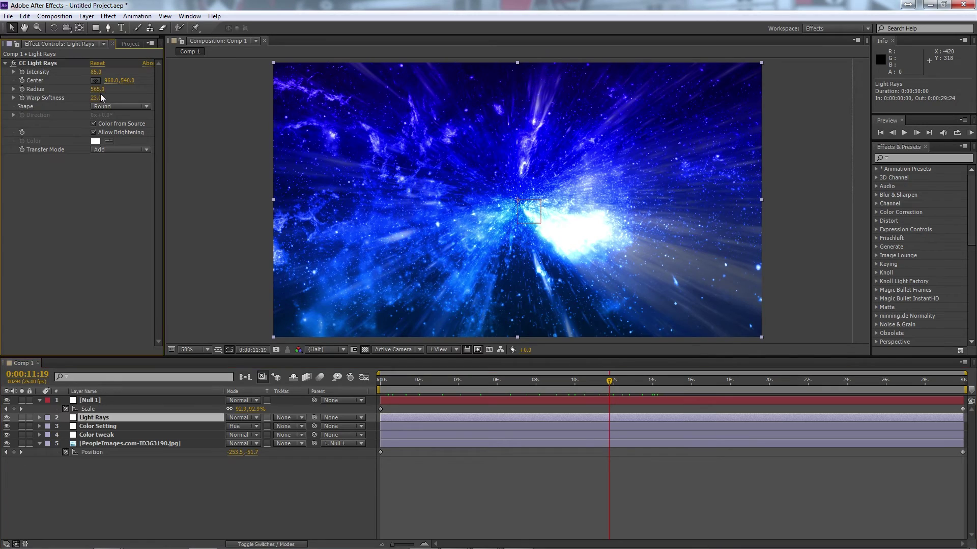
drag(96, 98, 87, 96)
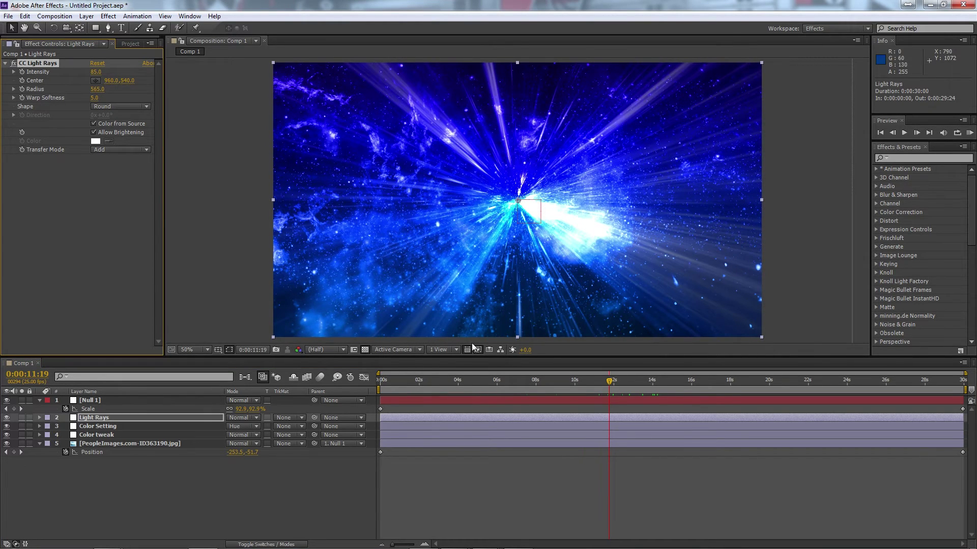
drag(414, 379, 495, 380)
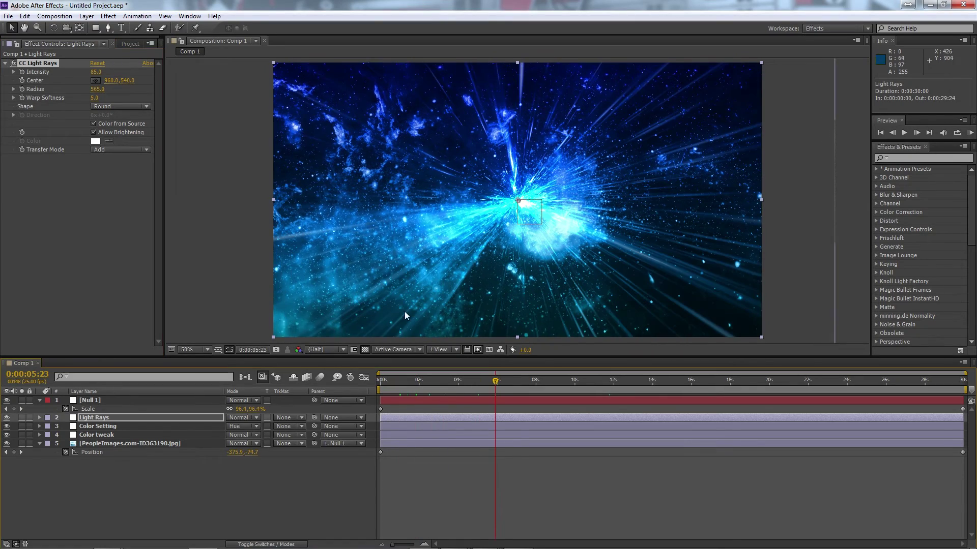
drag(95, 97, 103, 98)
drag(438, 383, 355, 387)
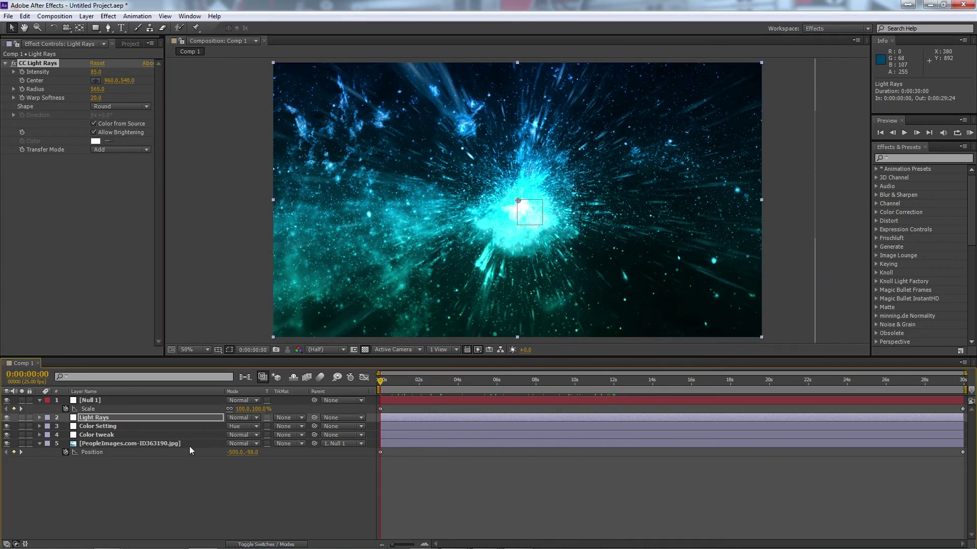
Add PeopleImages.com-ID363189.jpg from the Project panel as a layer above the first galaxy image.
click(189, 444)
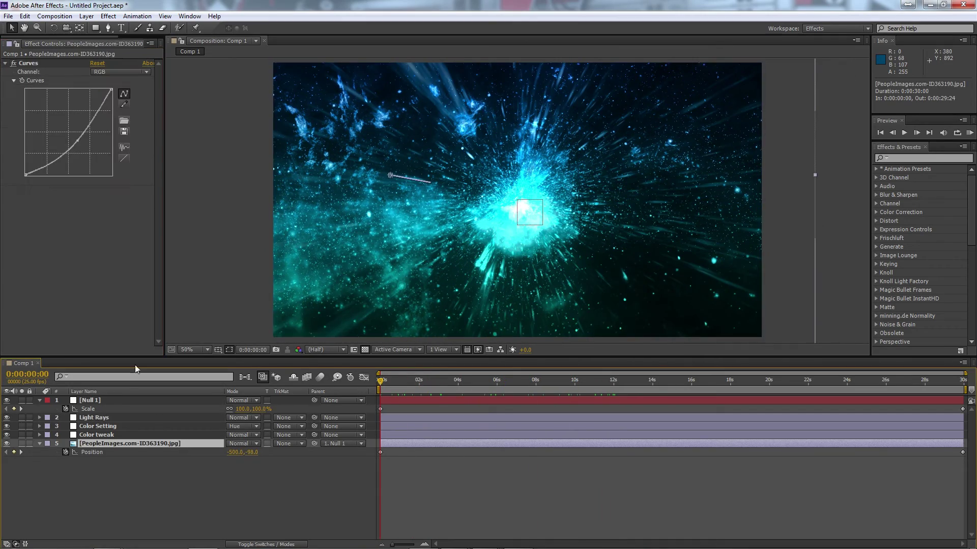
click(129, 44)
drag(35, 144, 63, 440)
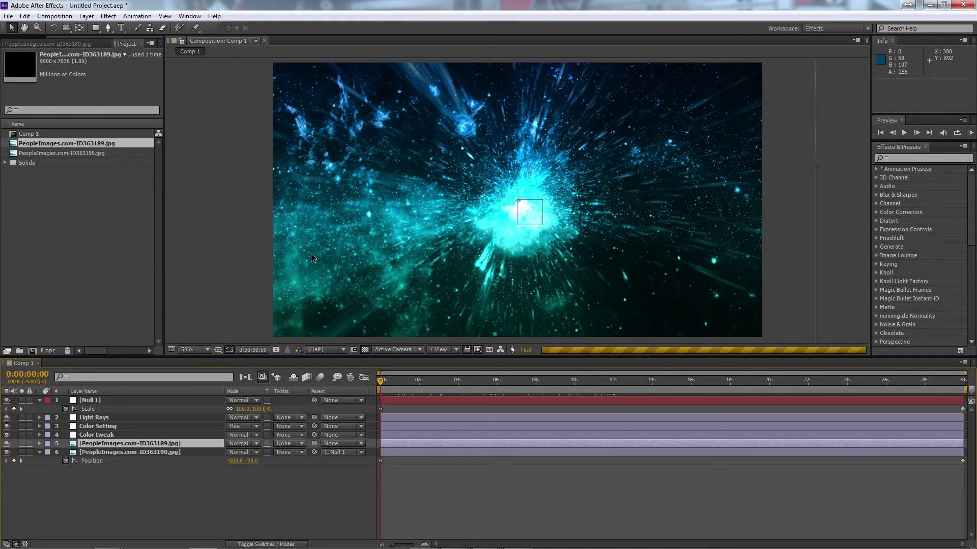
Scale the second galaxy image to 46% and shift it toward the lower left.
key(s)
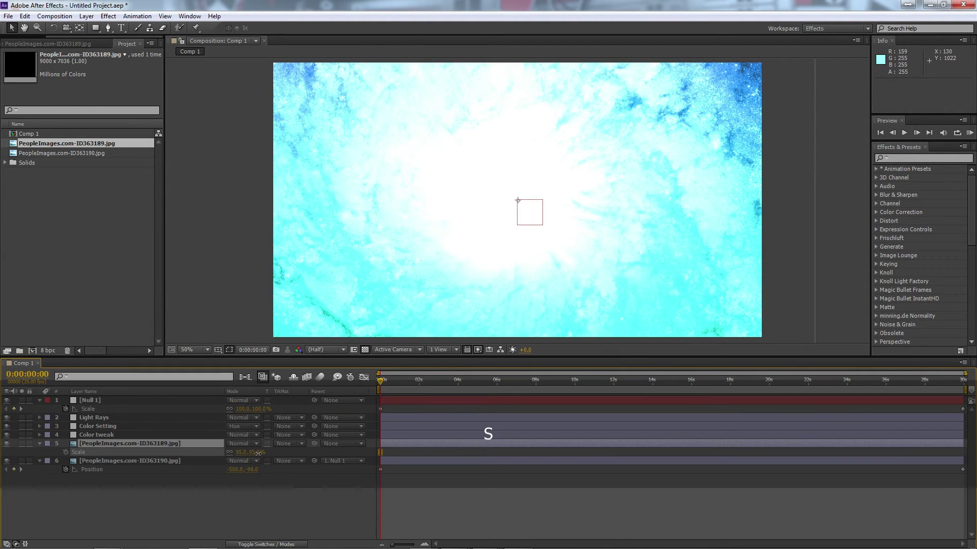
mouse_move(258, 452)
mouse_down()
mouse_move(216, 452)
mouse_move(262, 453)
mouse_up()
key(v)
drag(468, 191, 217, 399)
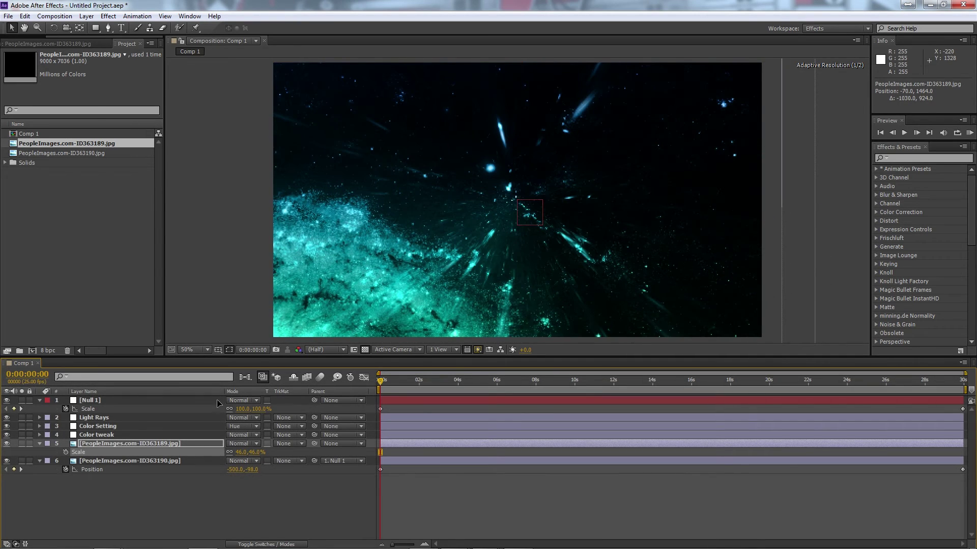
Set the second galaxy layer's blend mode to Screen and parent it to the first image.
click(244, 444)
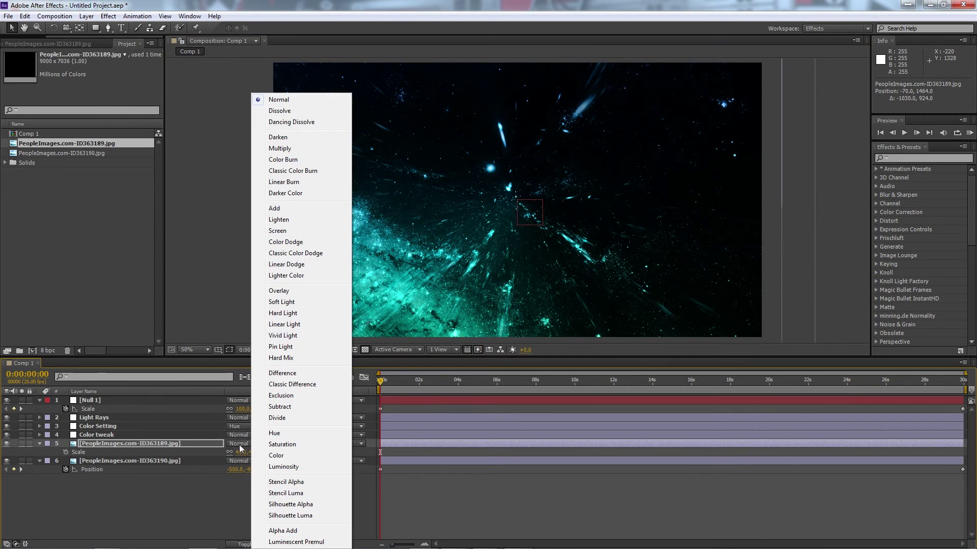
click(232, 461)
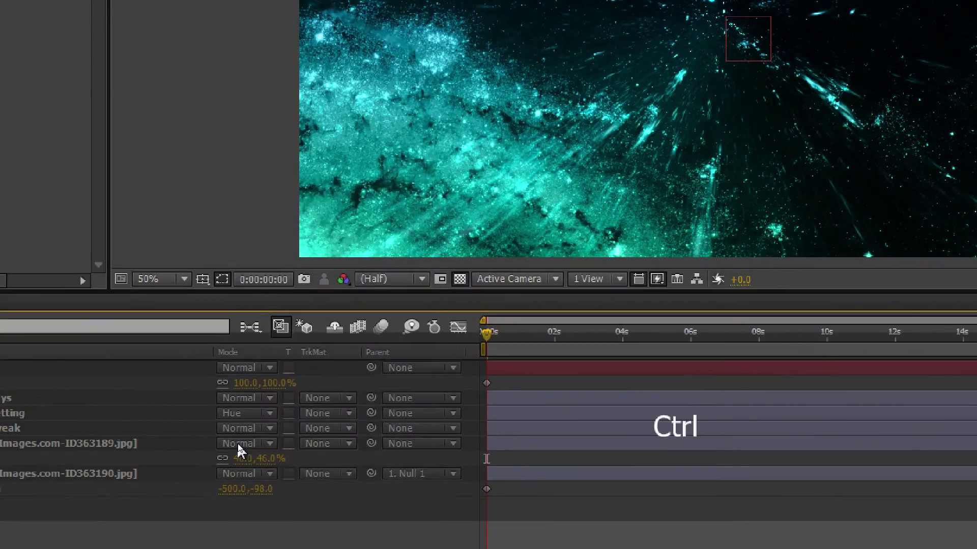
click(237, 443)
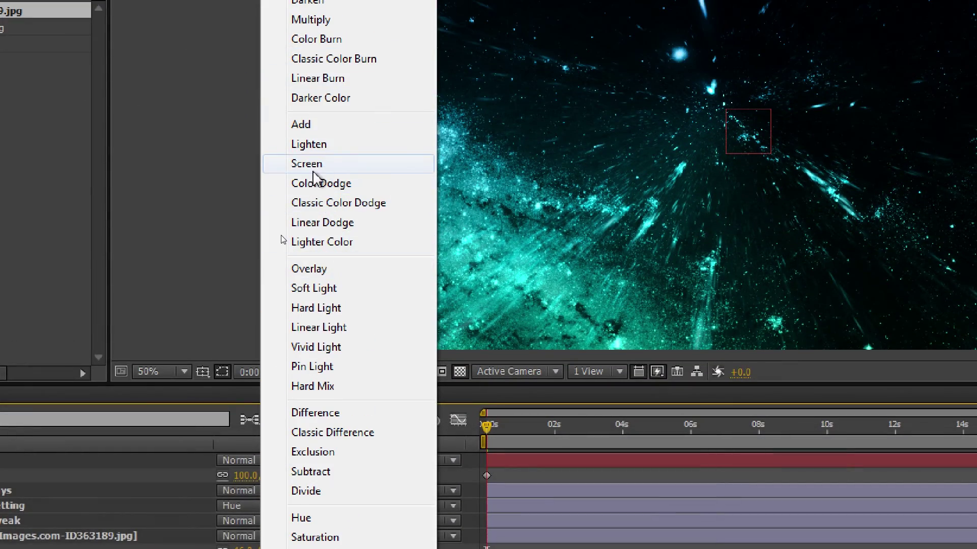
click(311, 164)
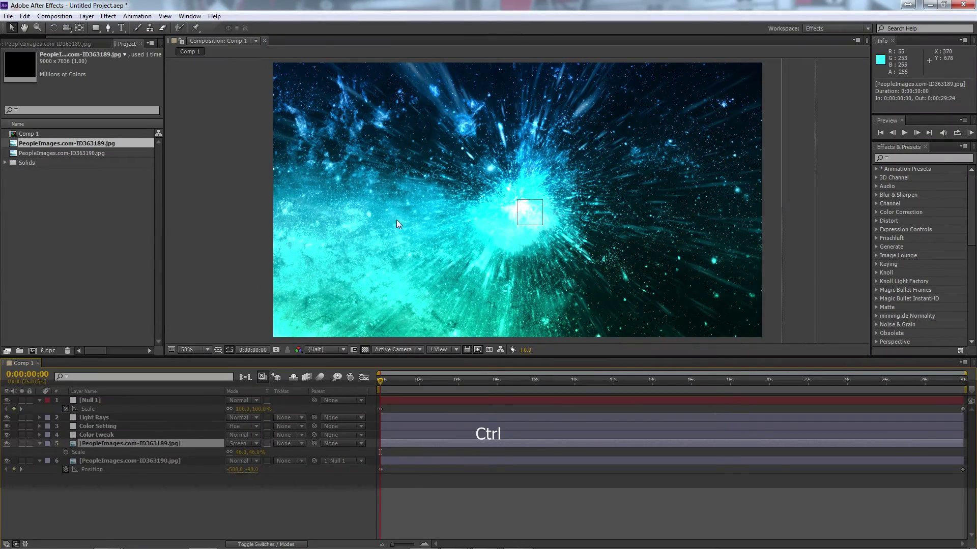
drag(314, 443, 103, 457)
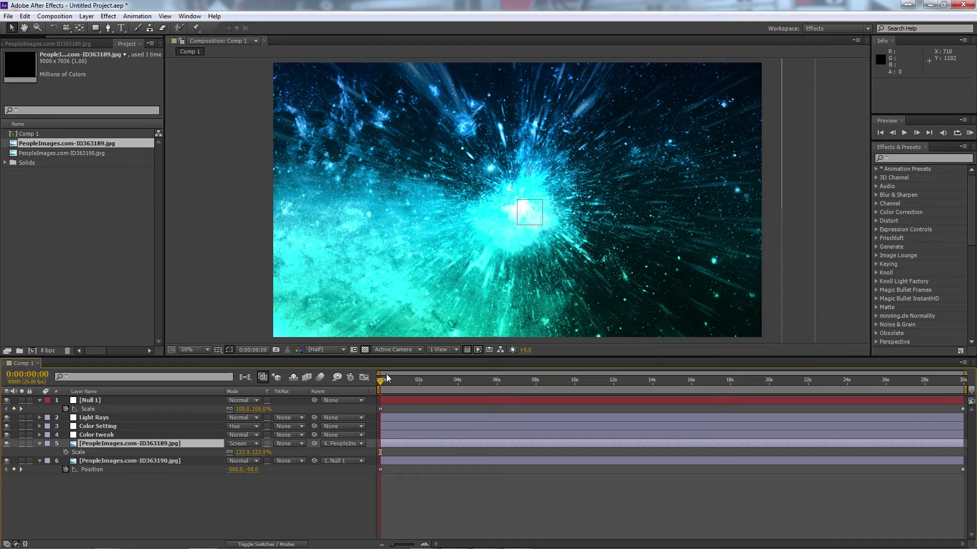
Add a Position keyframe at the last frame, drifting the second image, and review.
key(p)
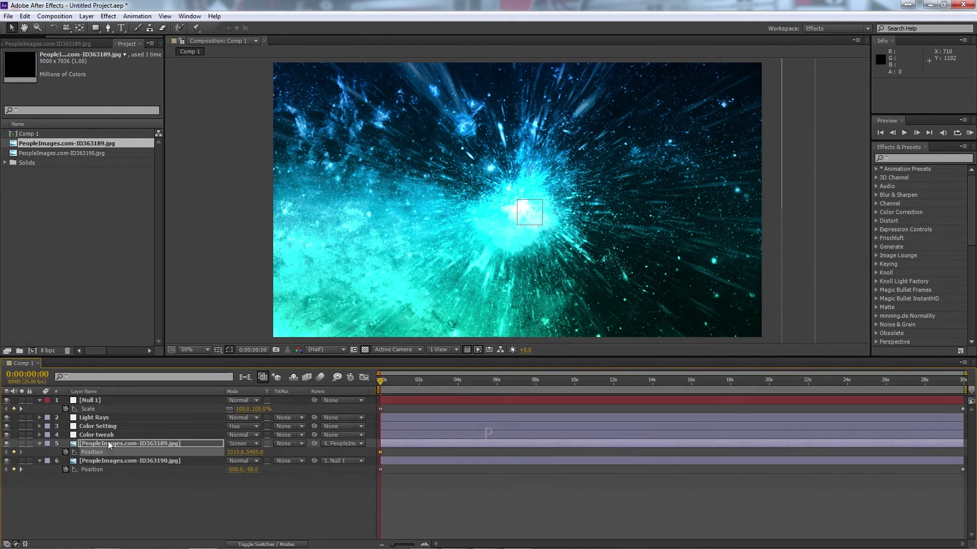
drag(399, 386, 962, 381)
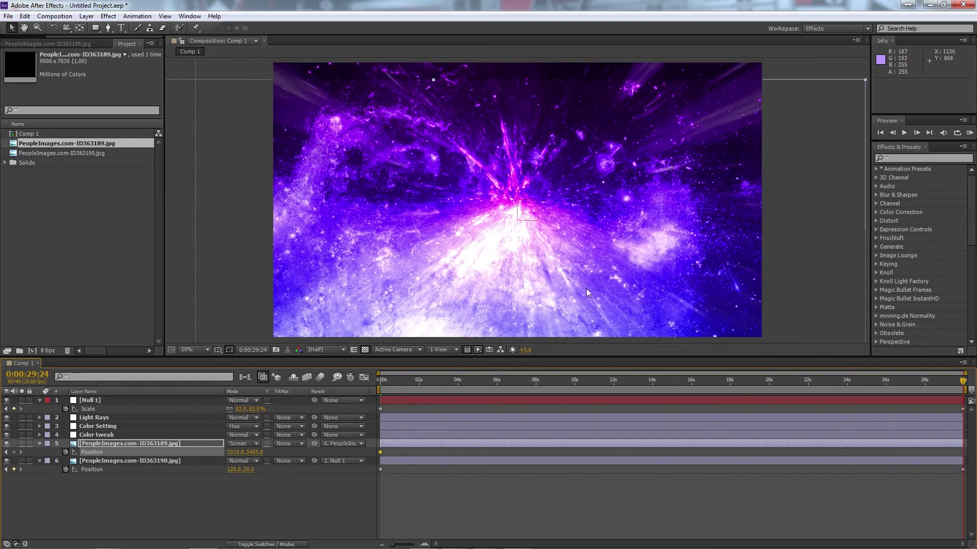
drag(505, 271, 601, 250)
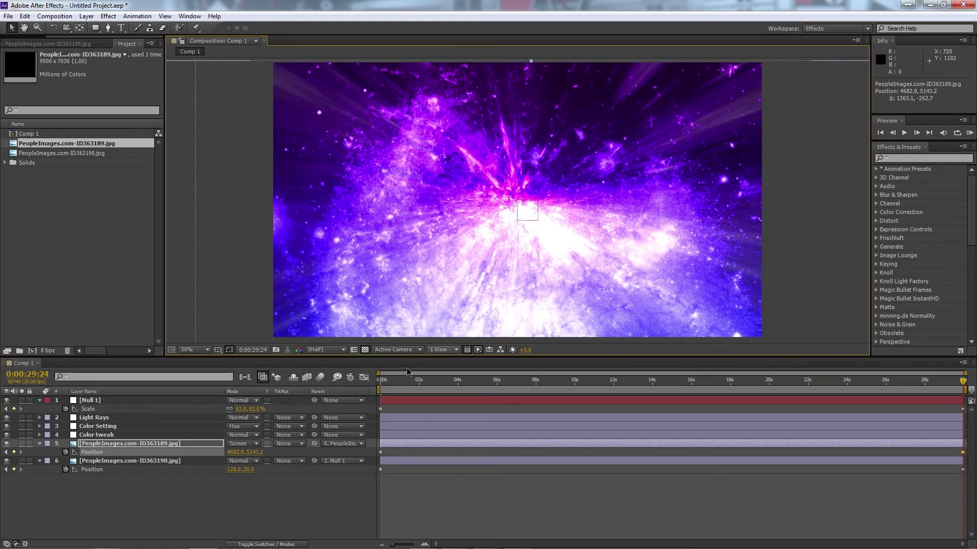
drag(382, 382, 440, 383)
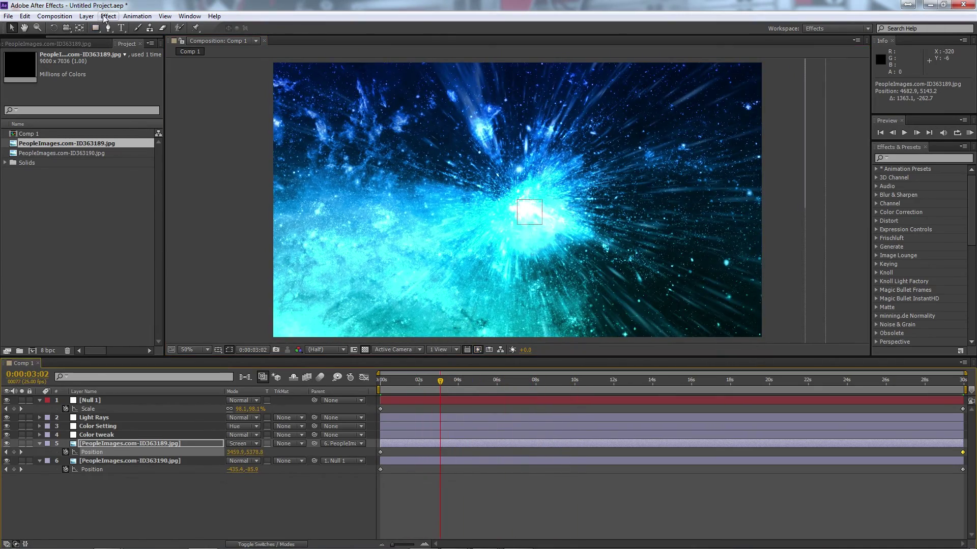
Apply Color Correction > Curves to the second galaxy layer and preview the composition.
click(107, 17)
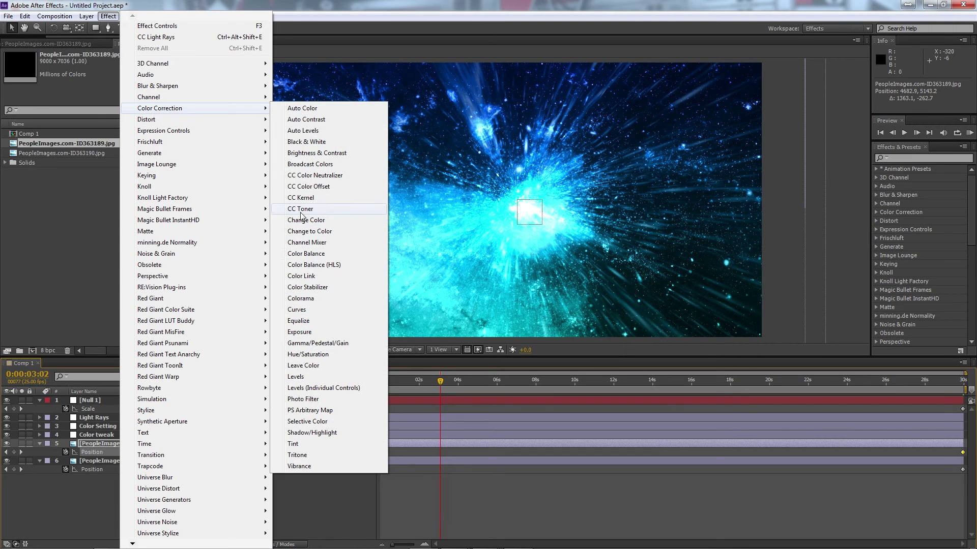
click(315, 311)
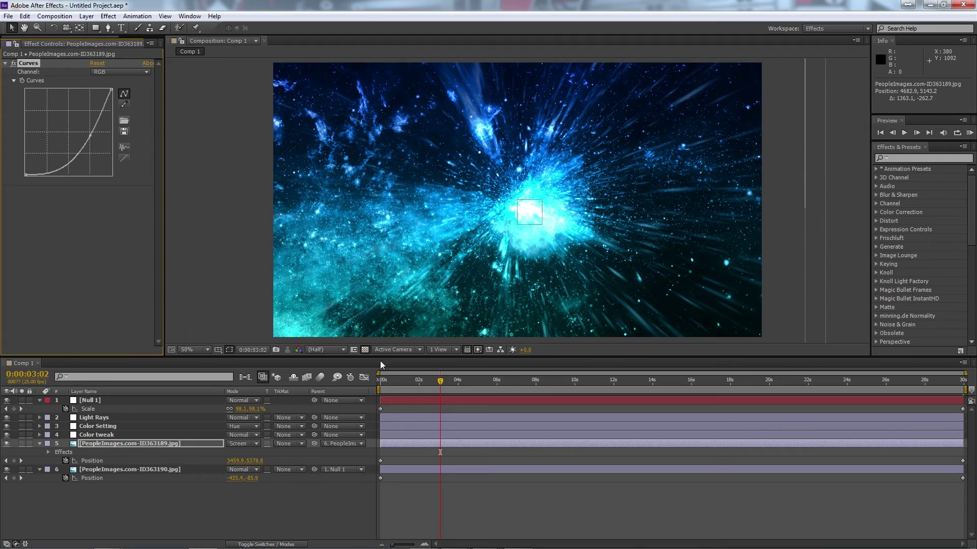
drag(405, 384, 483, 384)
key(space)
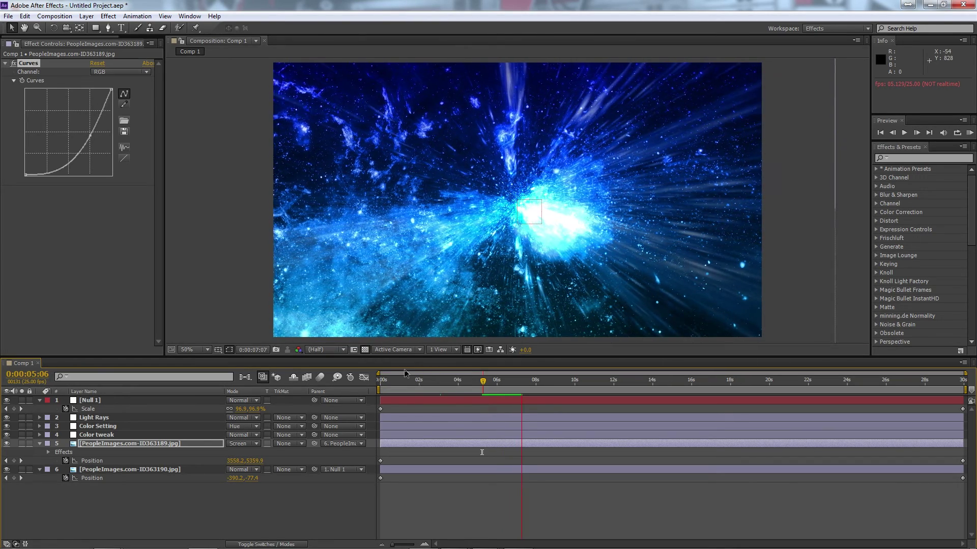
Set Null 1's Rotation to -11° and keyframe it at the start.
key(space)
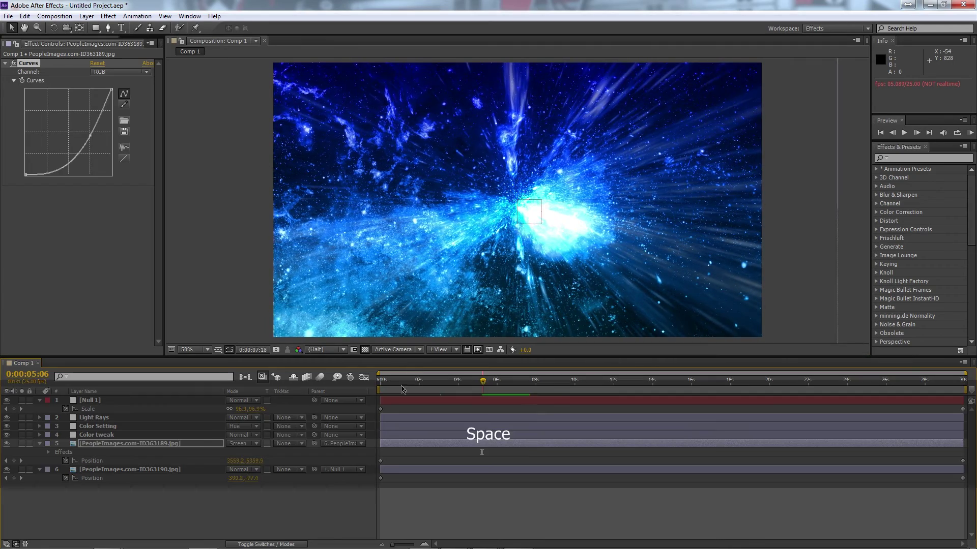
click(157, 401)
key(r)
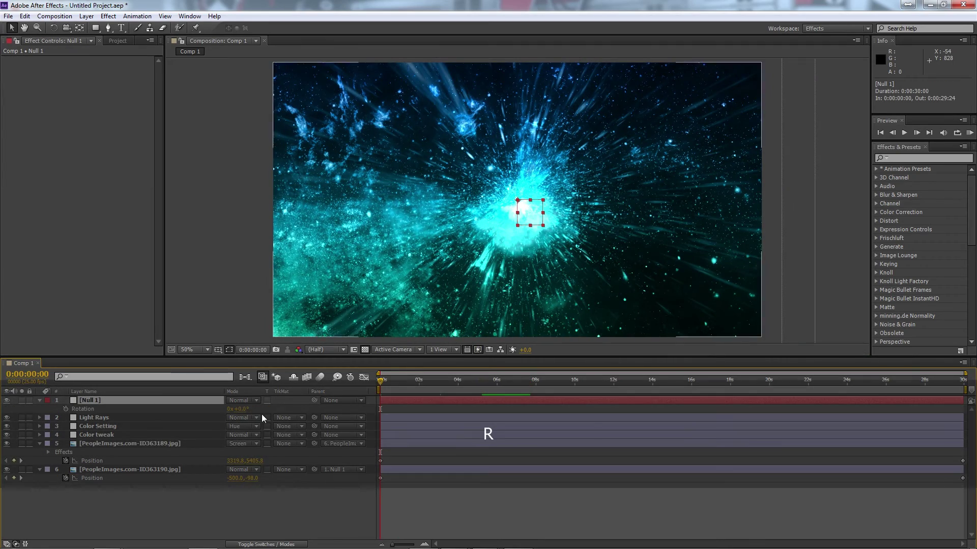
drag(240, 410, 229, 411)
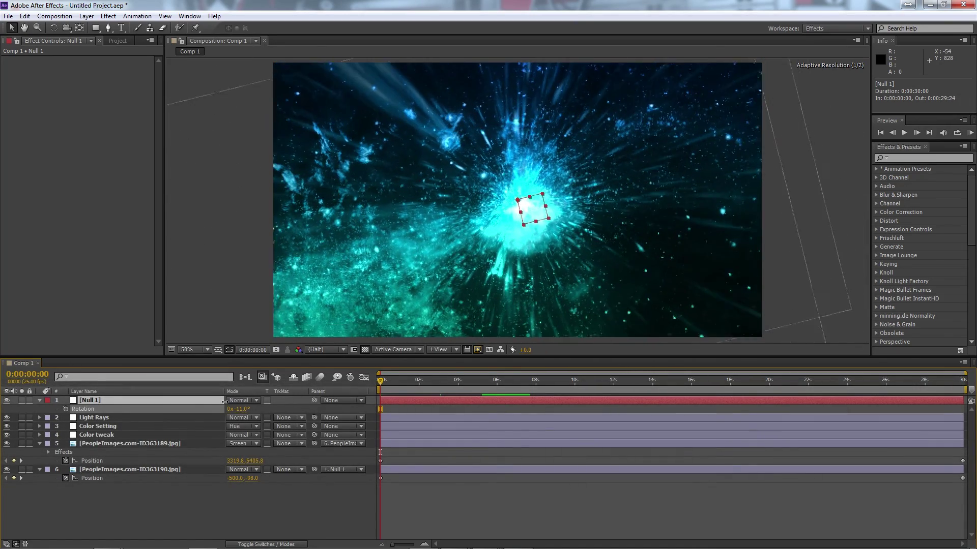
key(Return)
click(66, 409)
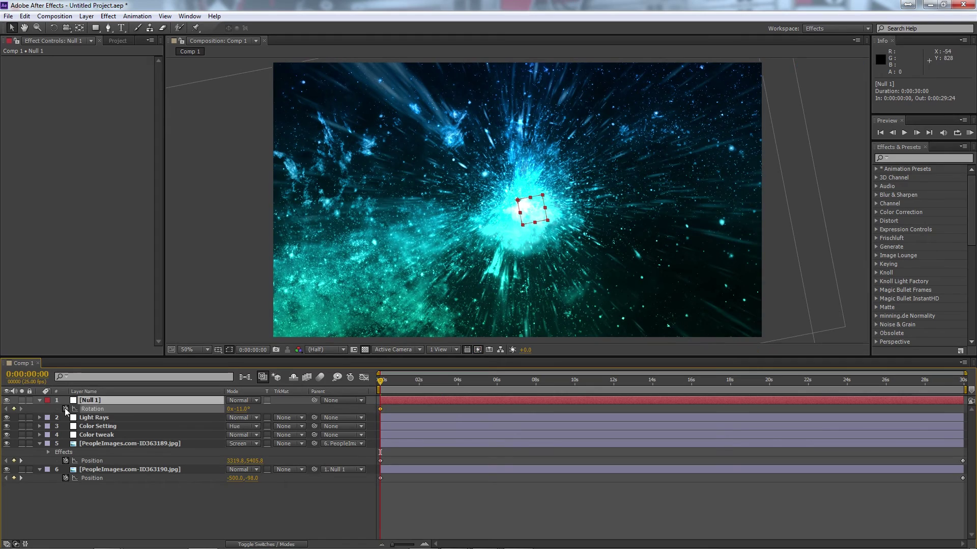
Keyframe Null 1's Rotation to +4° at about 0:00:07:24 and review.
drag(381, 382, 536, 388)
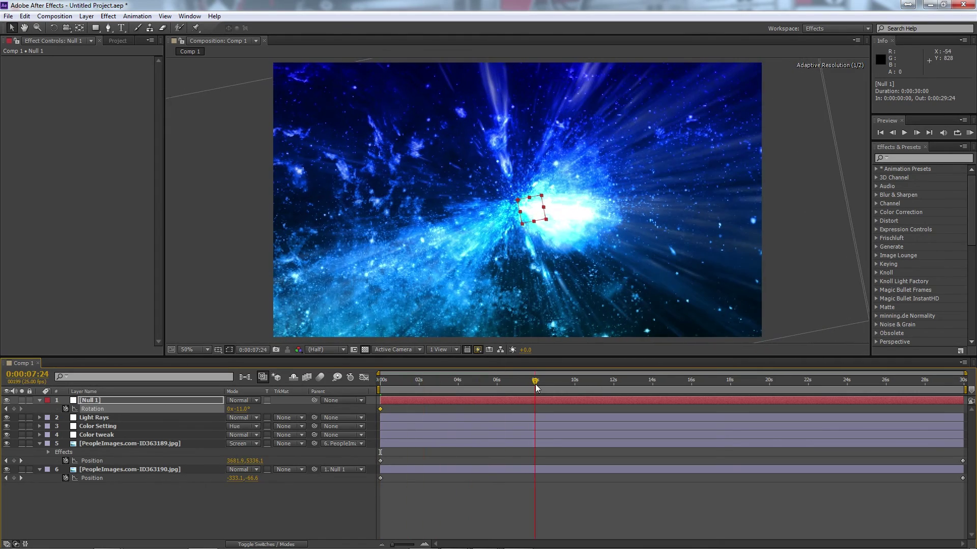
drag(245, 413, 247, 408)
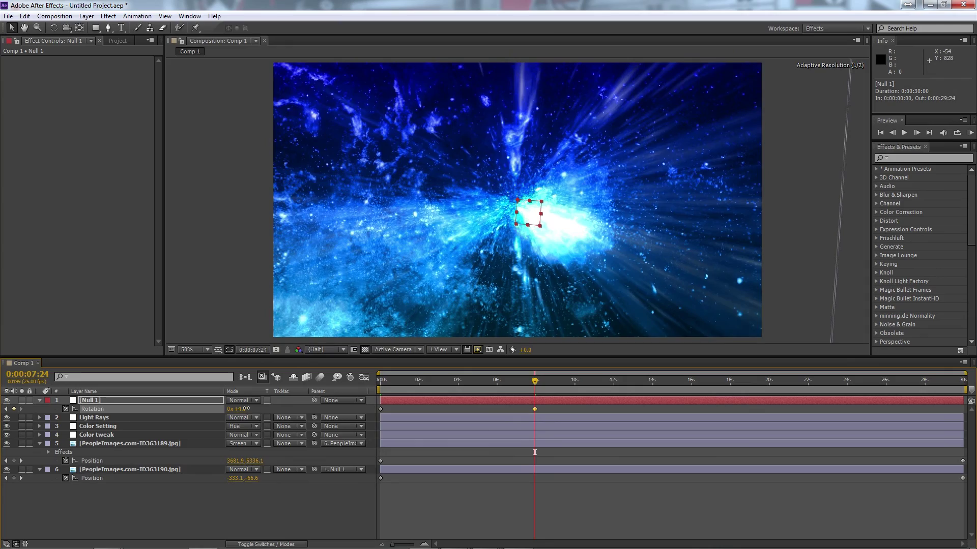
drag(451, 392, 367, 377)
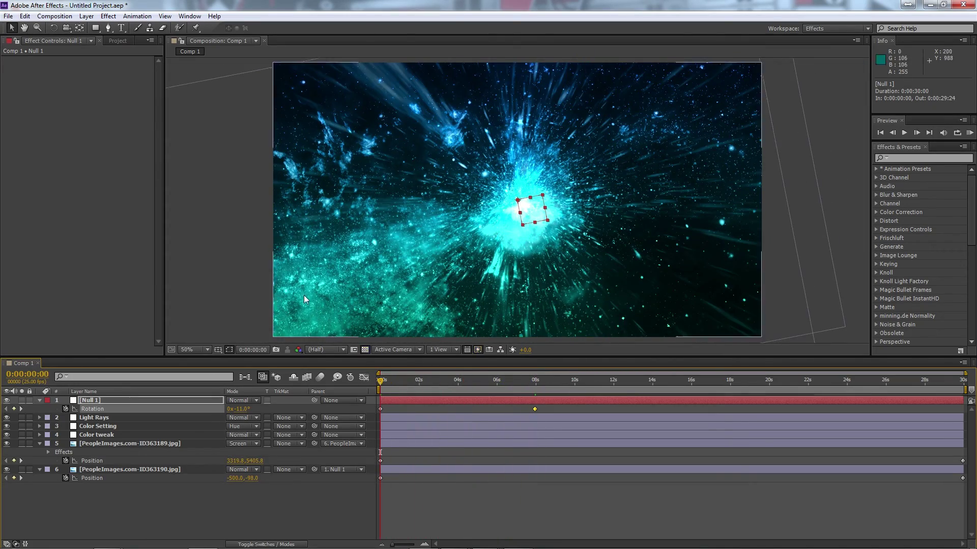
key(KP_0)
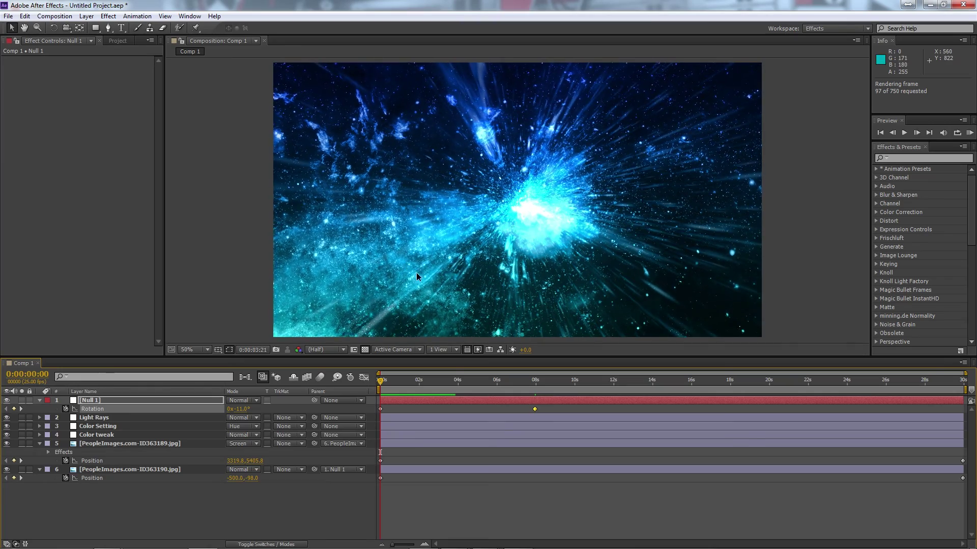
key(space)
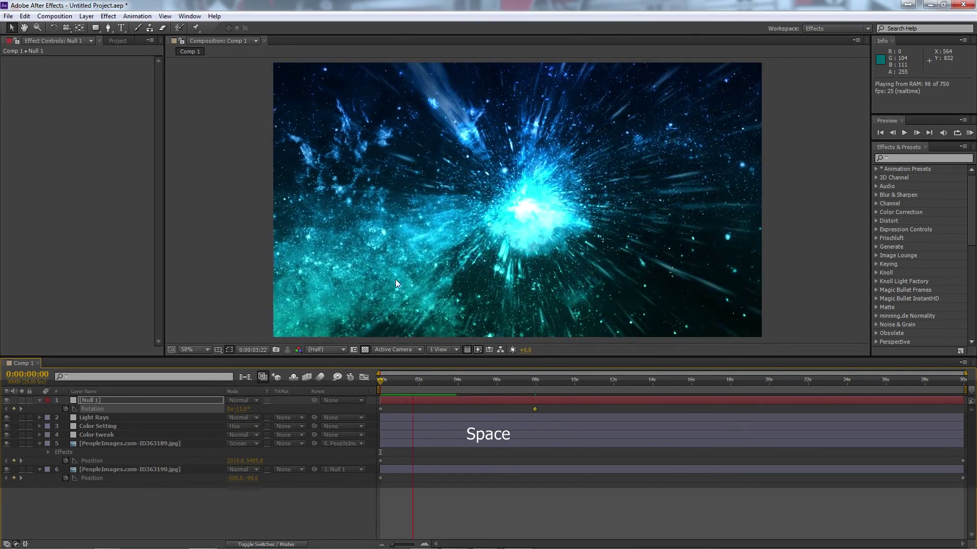